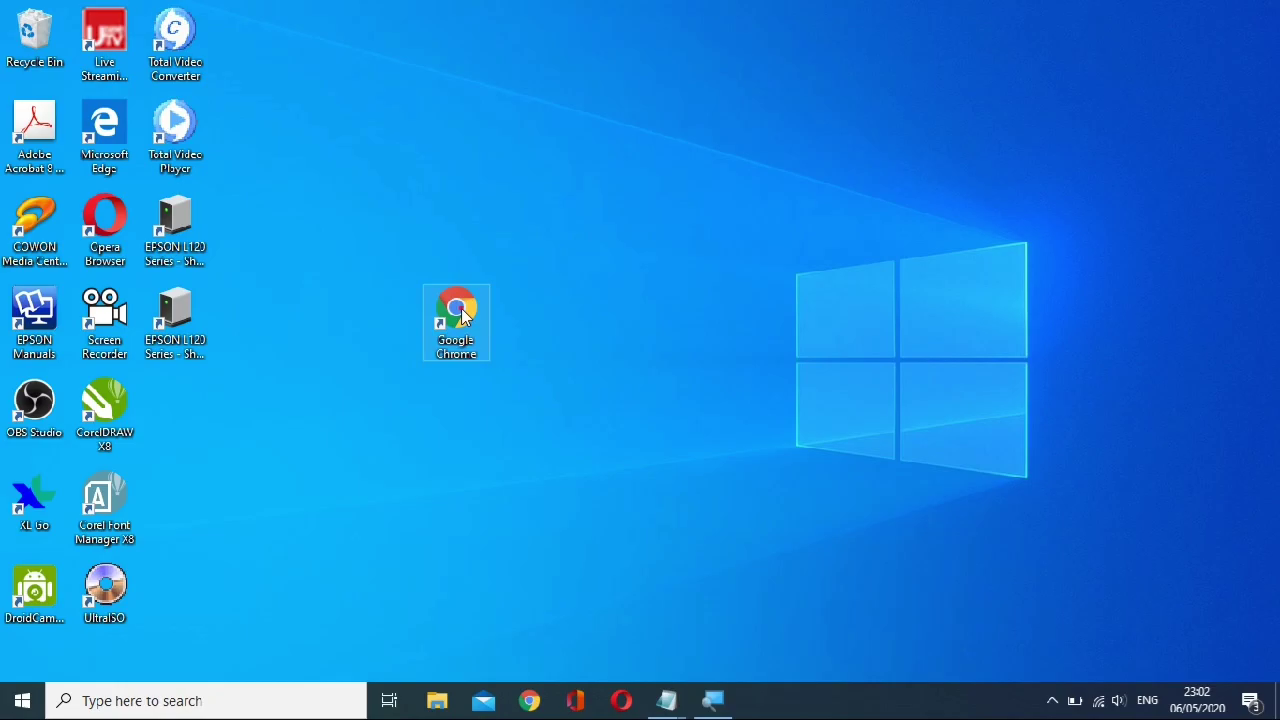
Launch Google Chrome from its desktop shortcut.
double_click(459, 314)
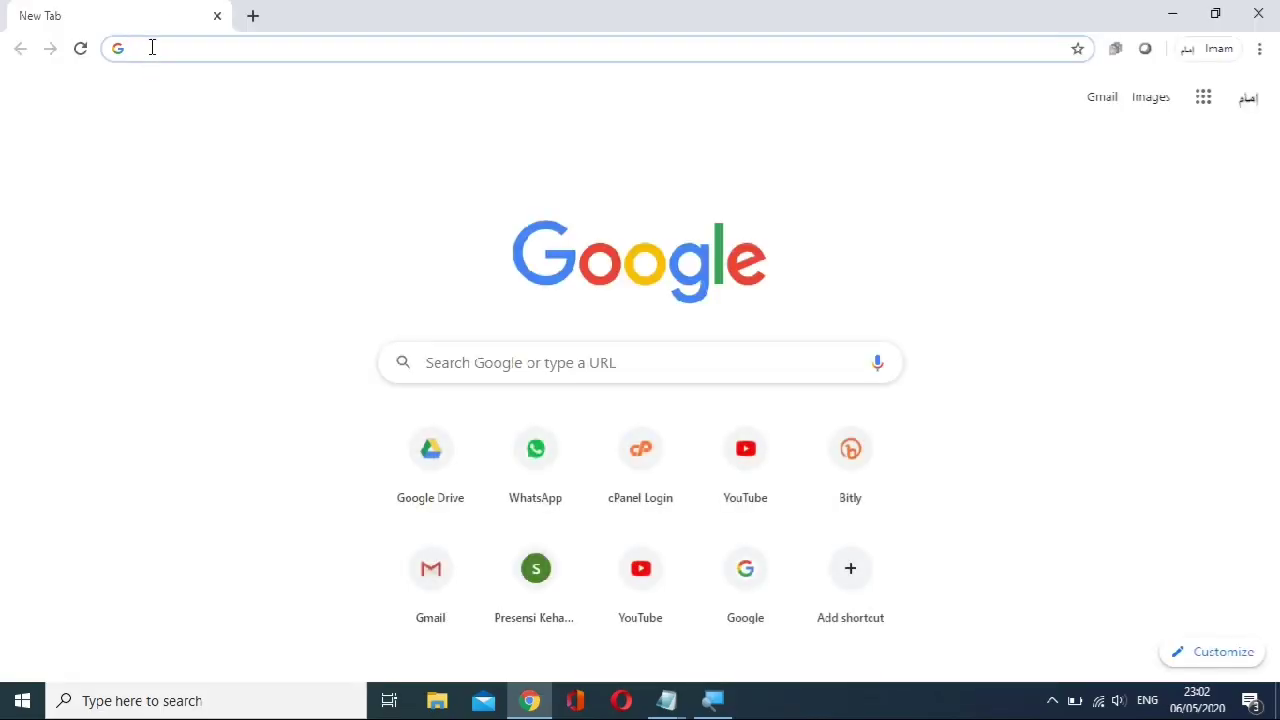
Go to Google Drive and open the Pendataan Pendapatan folder.
left_click(152, 47)
type("d")
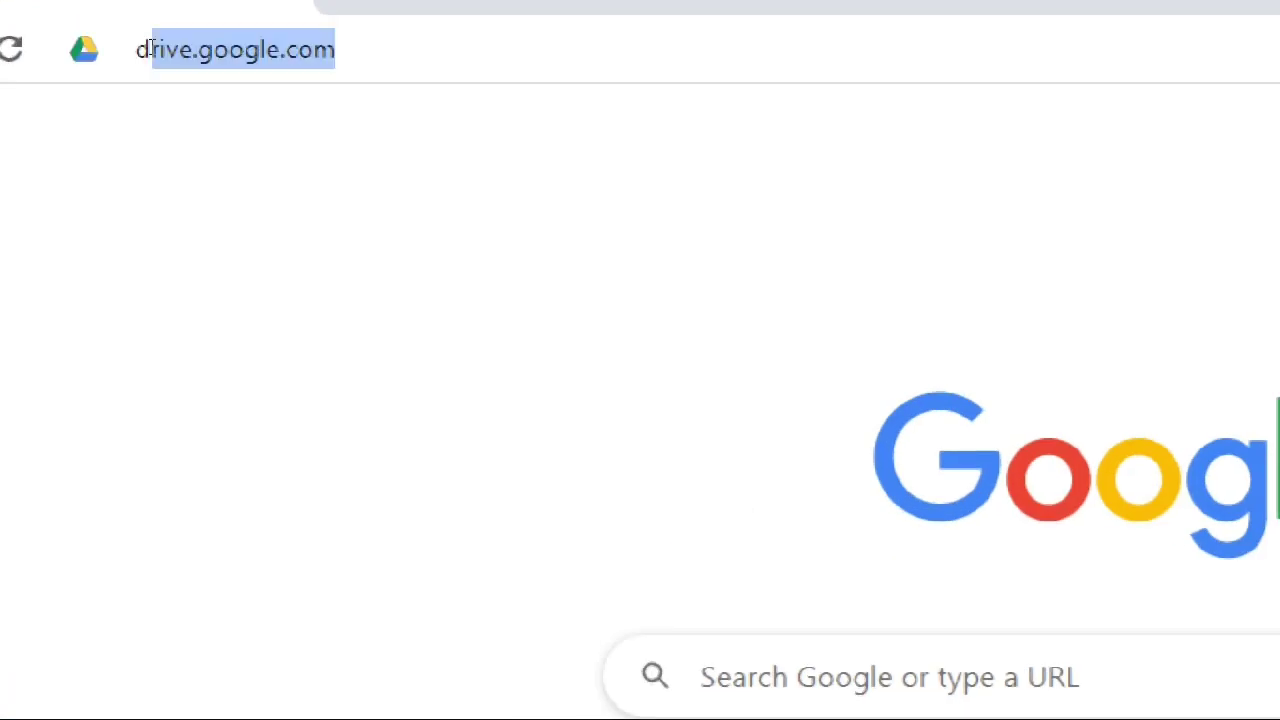
type("r")
key("Return")
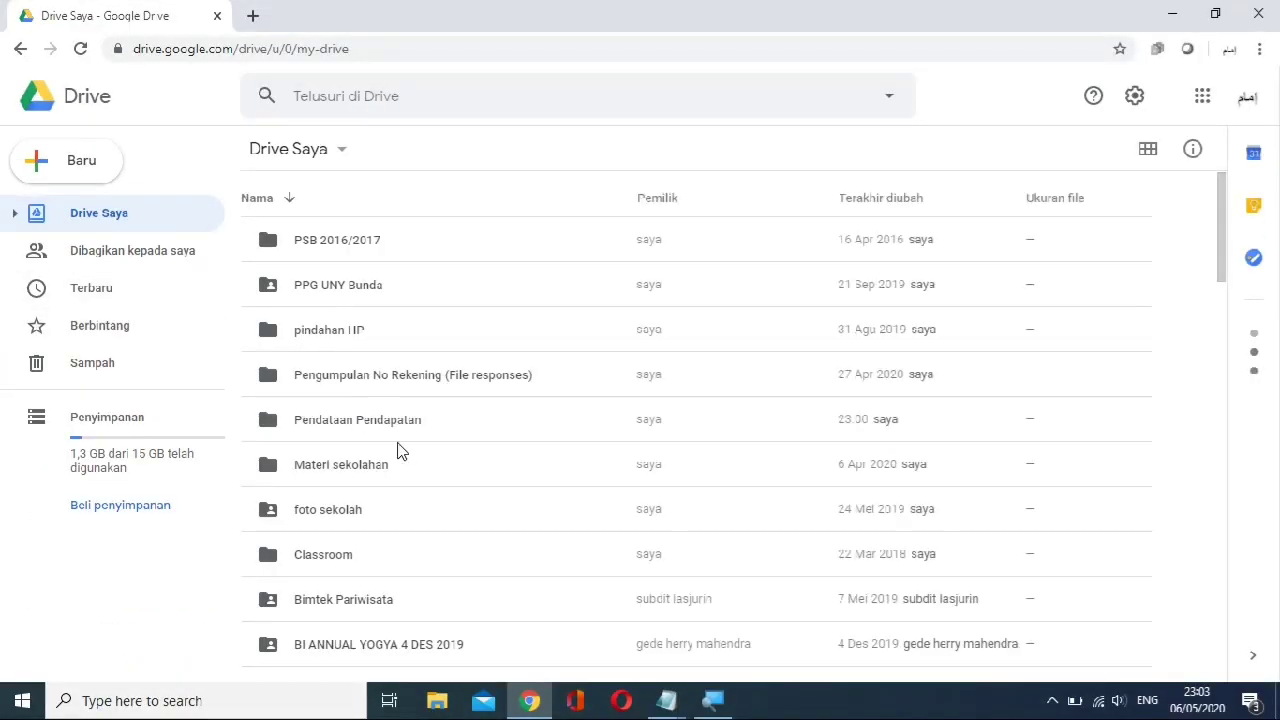
left_click(375, 432)
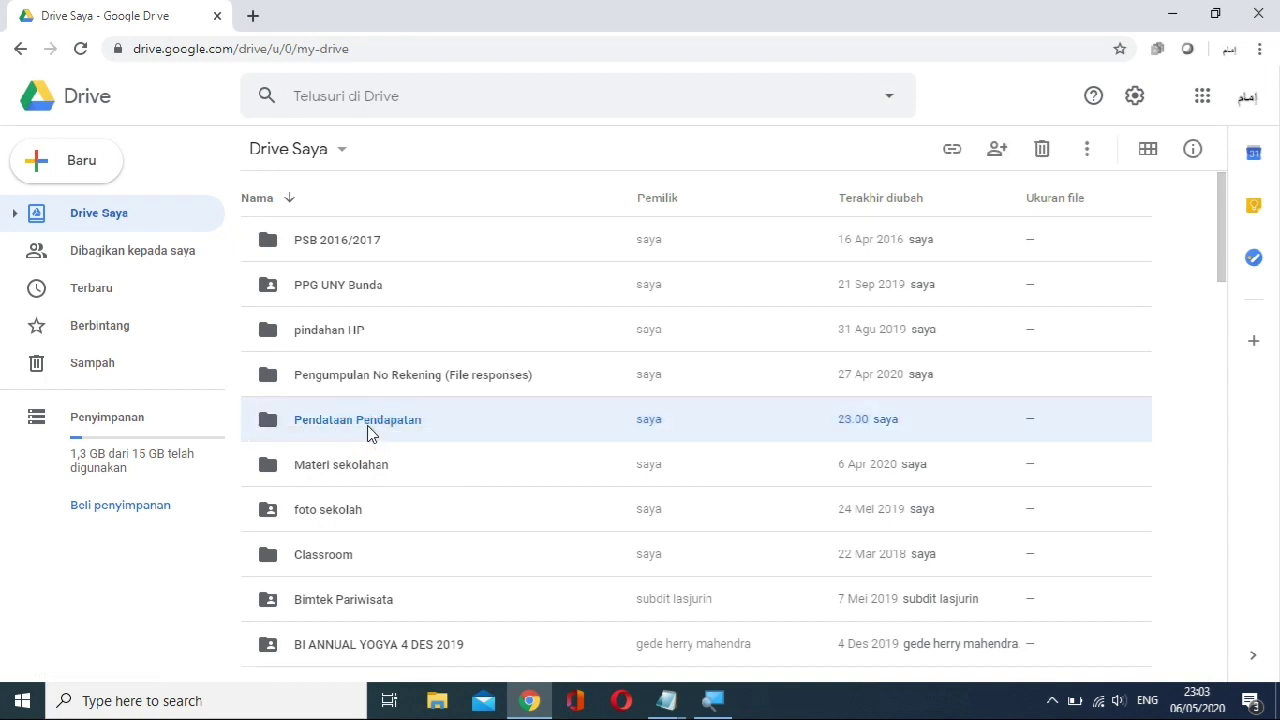
double_click(360, 420)
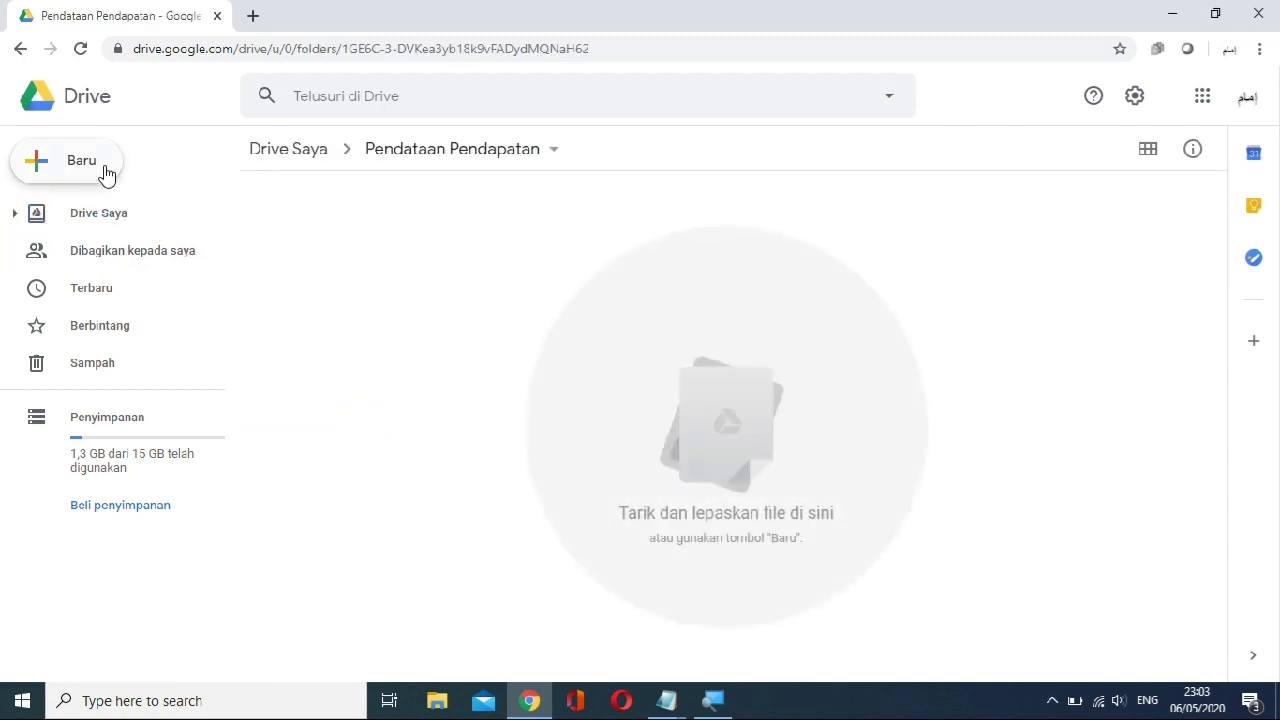
Create a new Google Form there via Baru > Lainnya > Google Formulir.
left_click(104, 166)
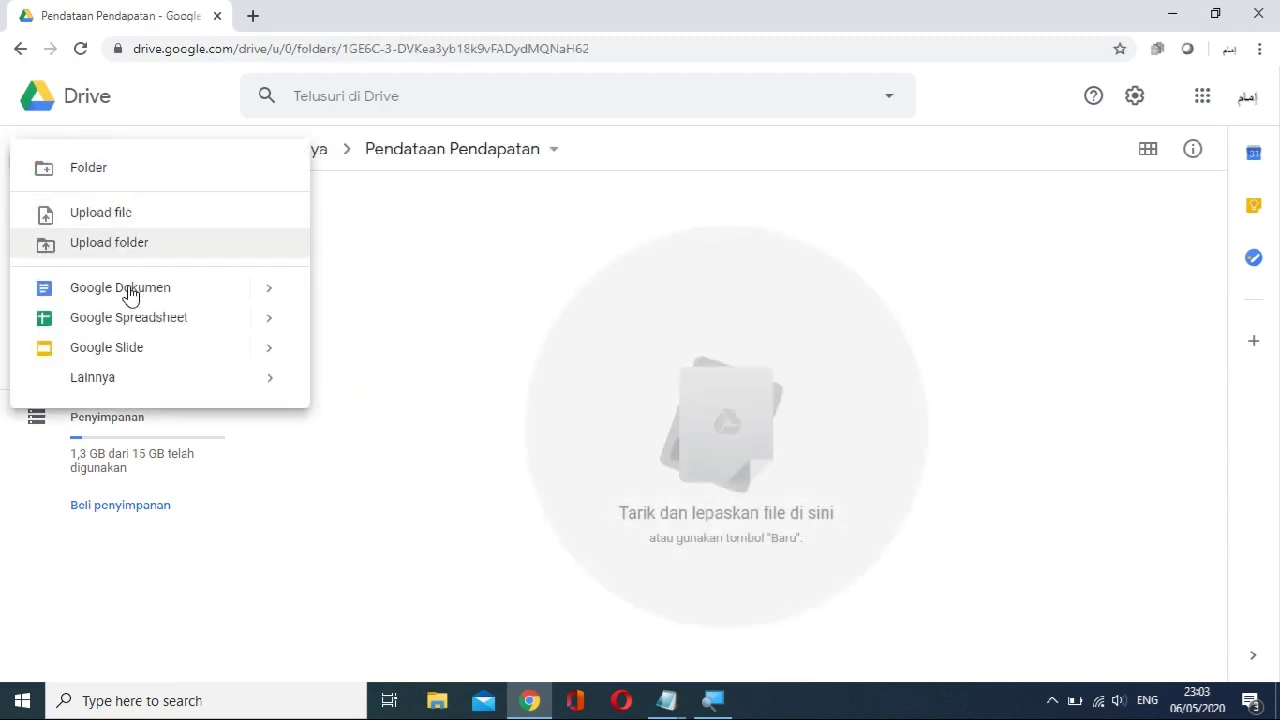
mouse_move(155, 382)
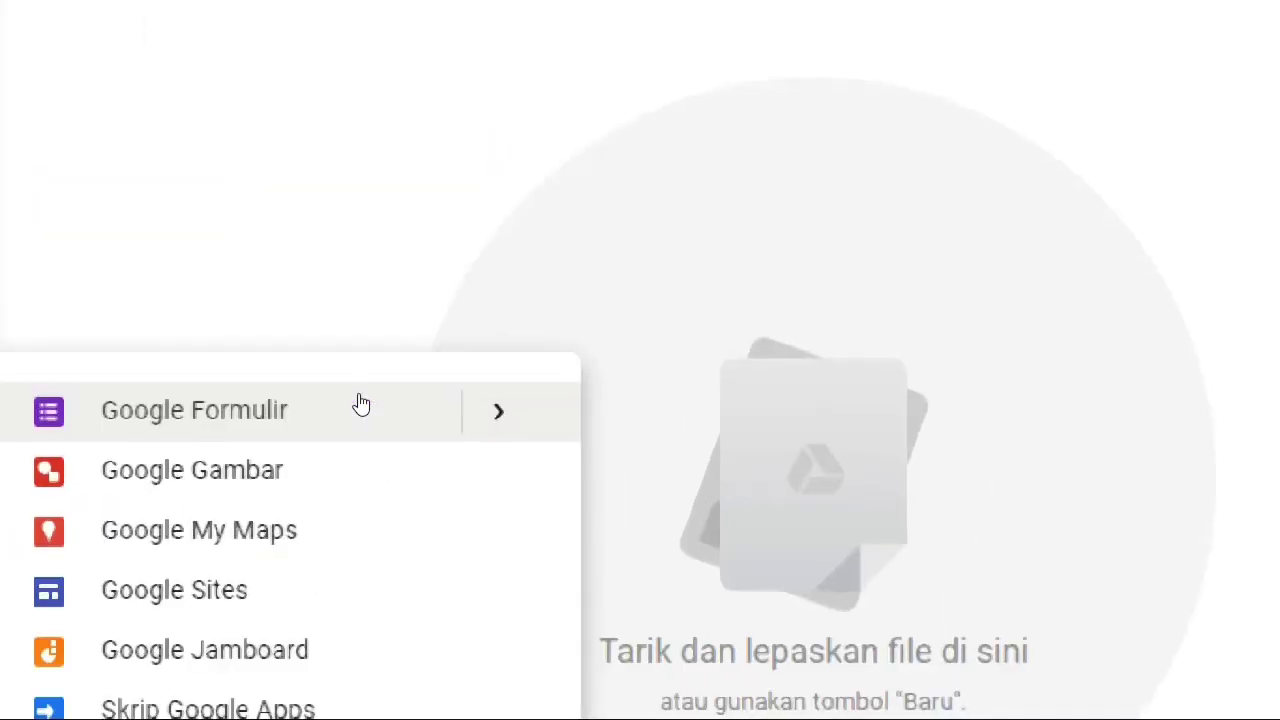
left_click(361, 404)
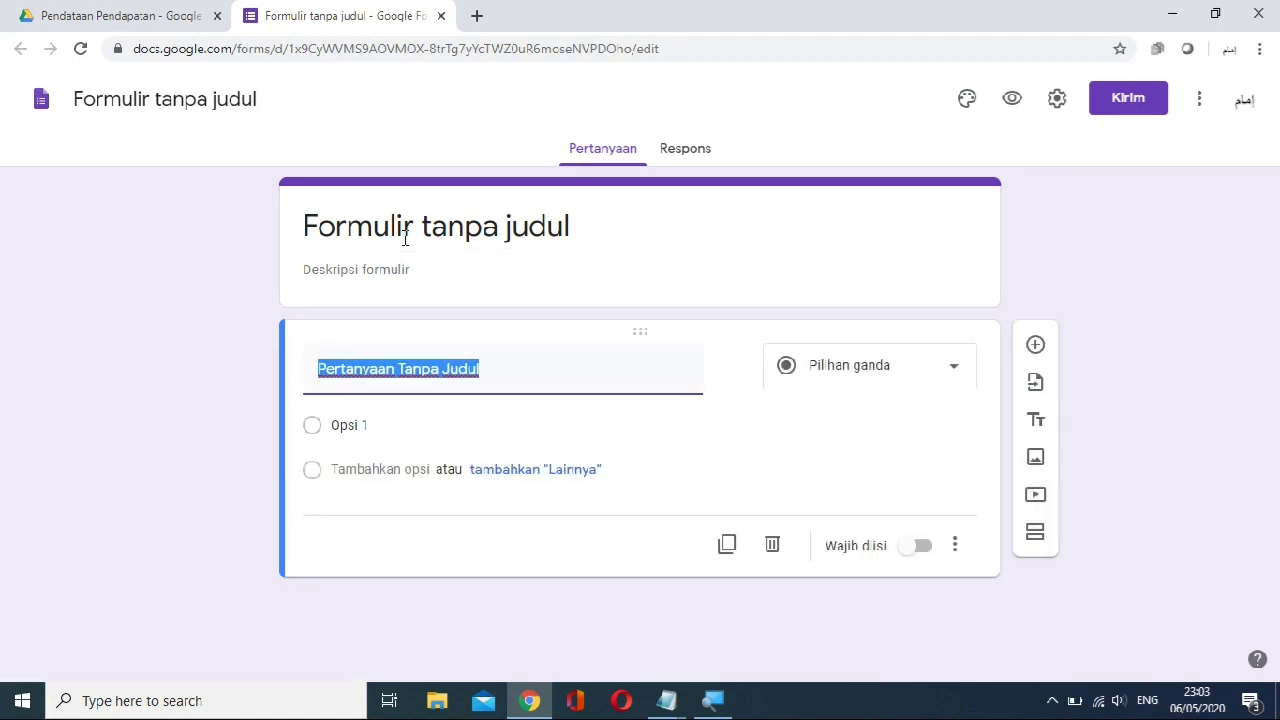
Title the form and its file 'Pendataan Penghasilan' and name the first question 'Nama'.
left_click(405, 237)
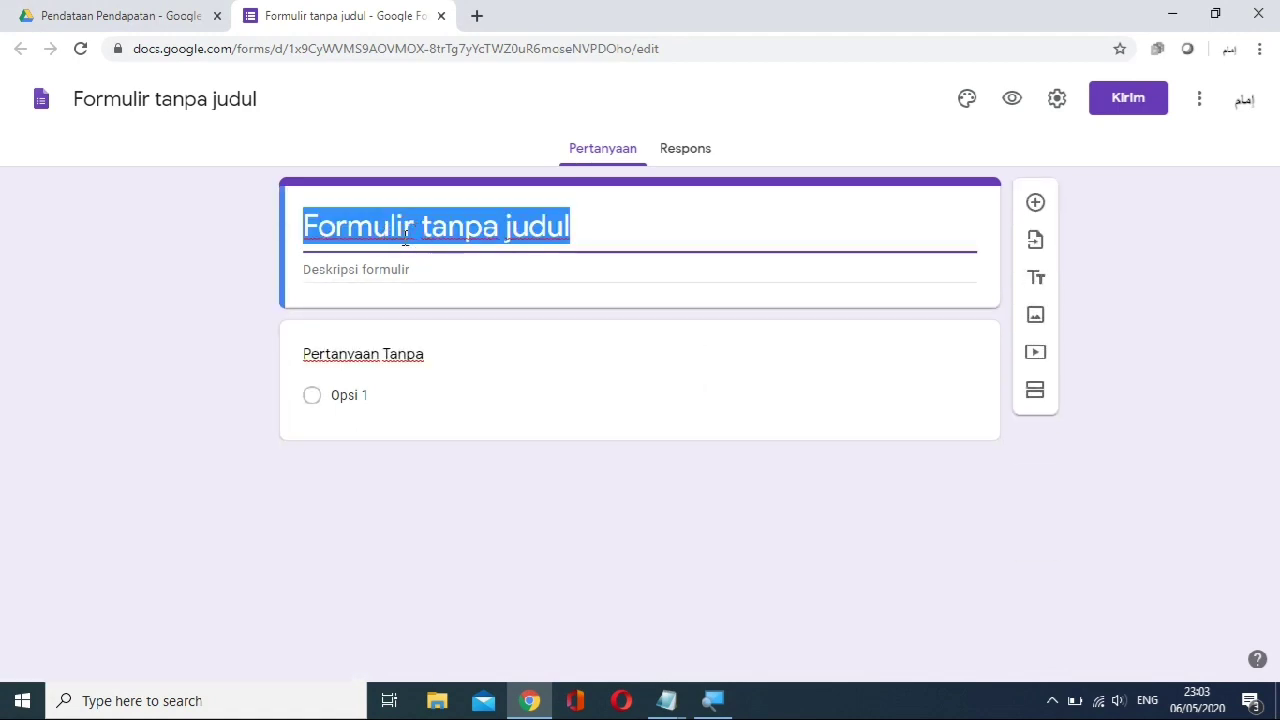
type("Pe")
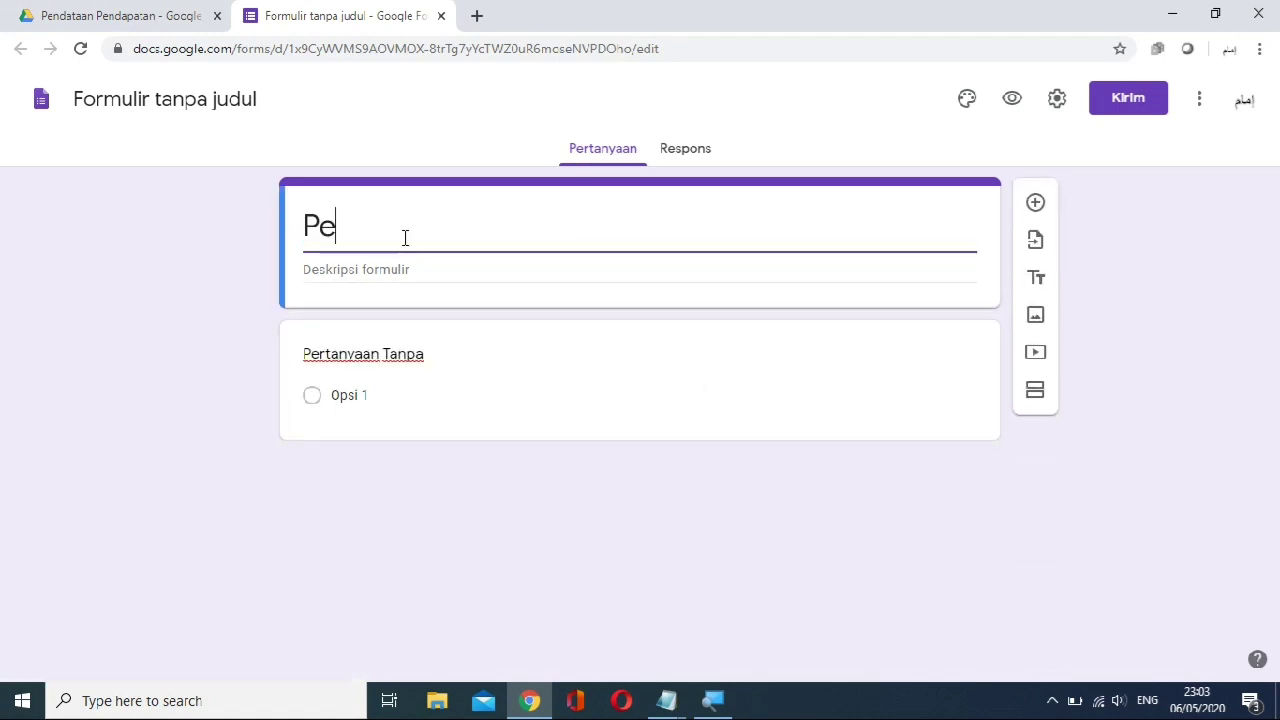
type("ndataan ")
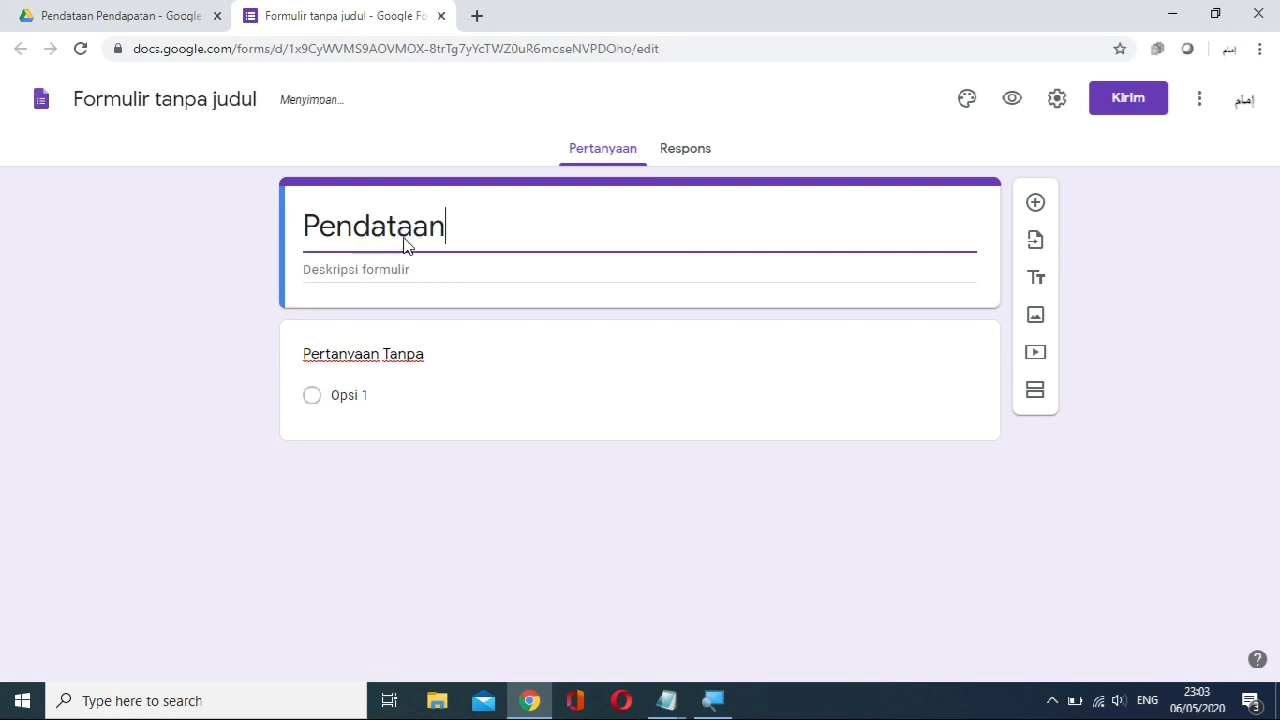
type("Pe")
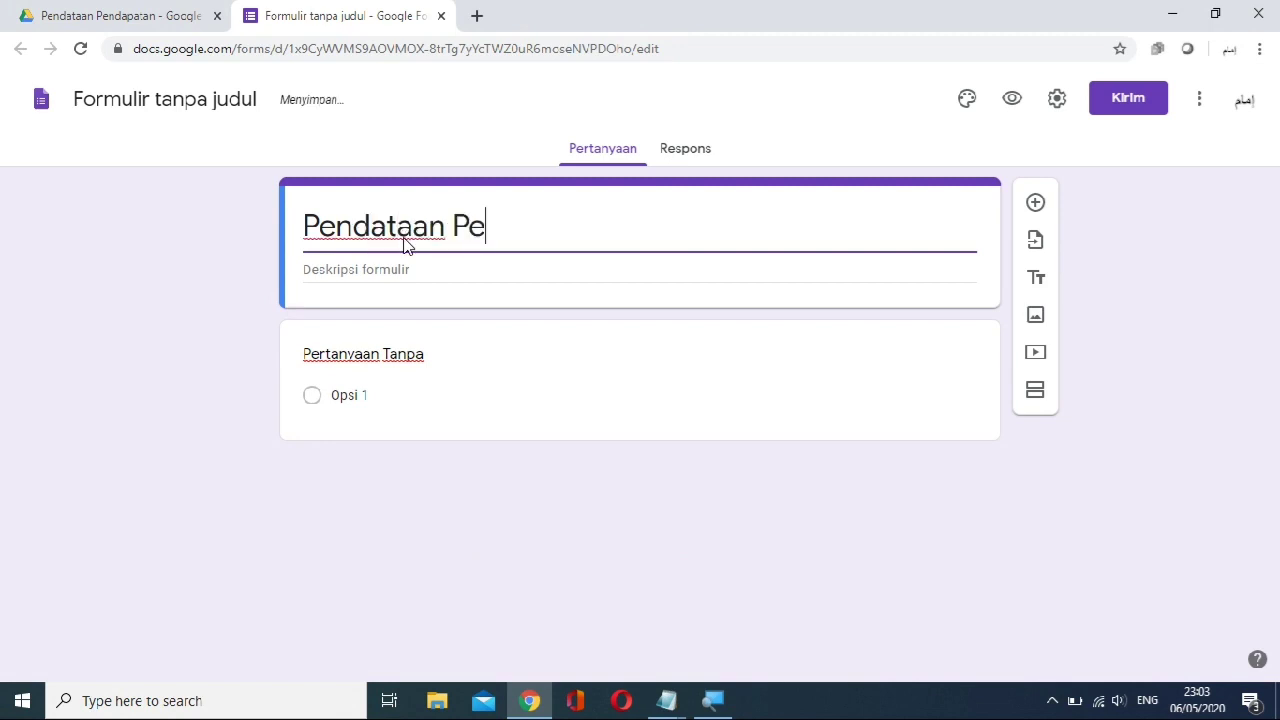
type("nghasilan")
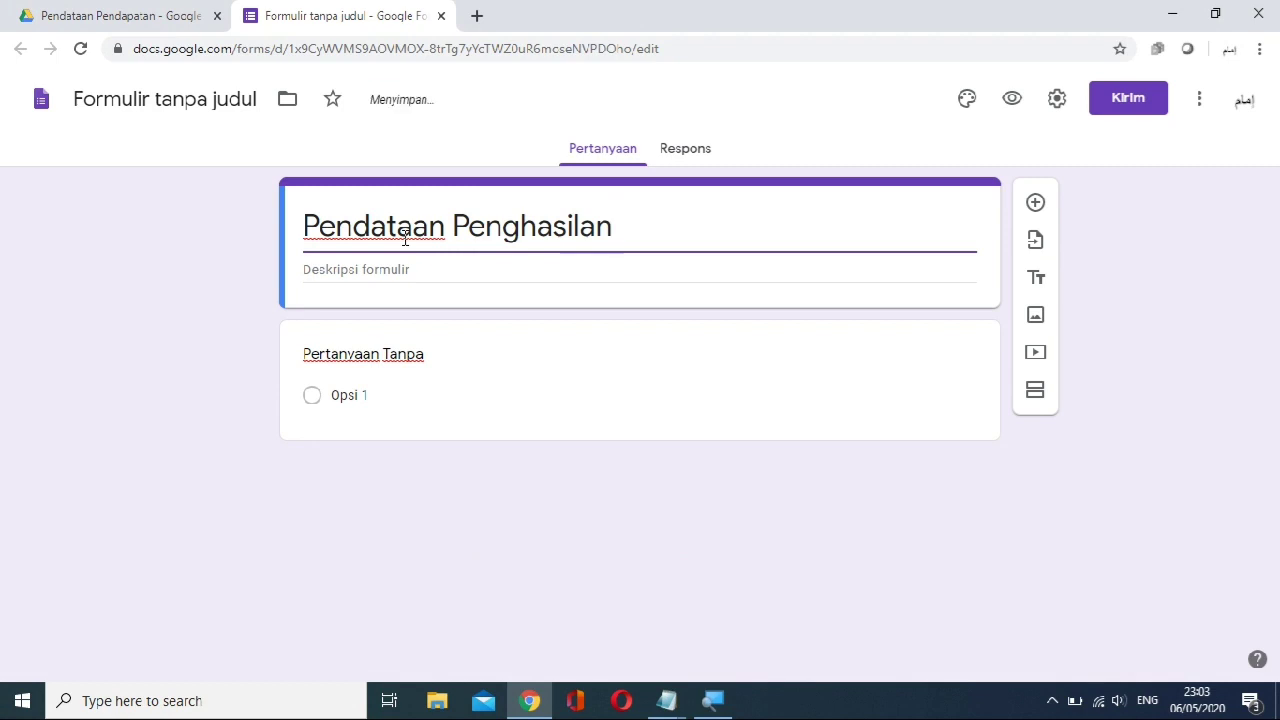
left_click(211, 104)
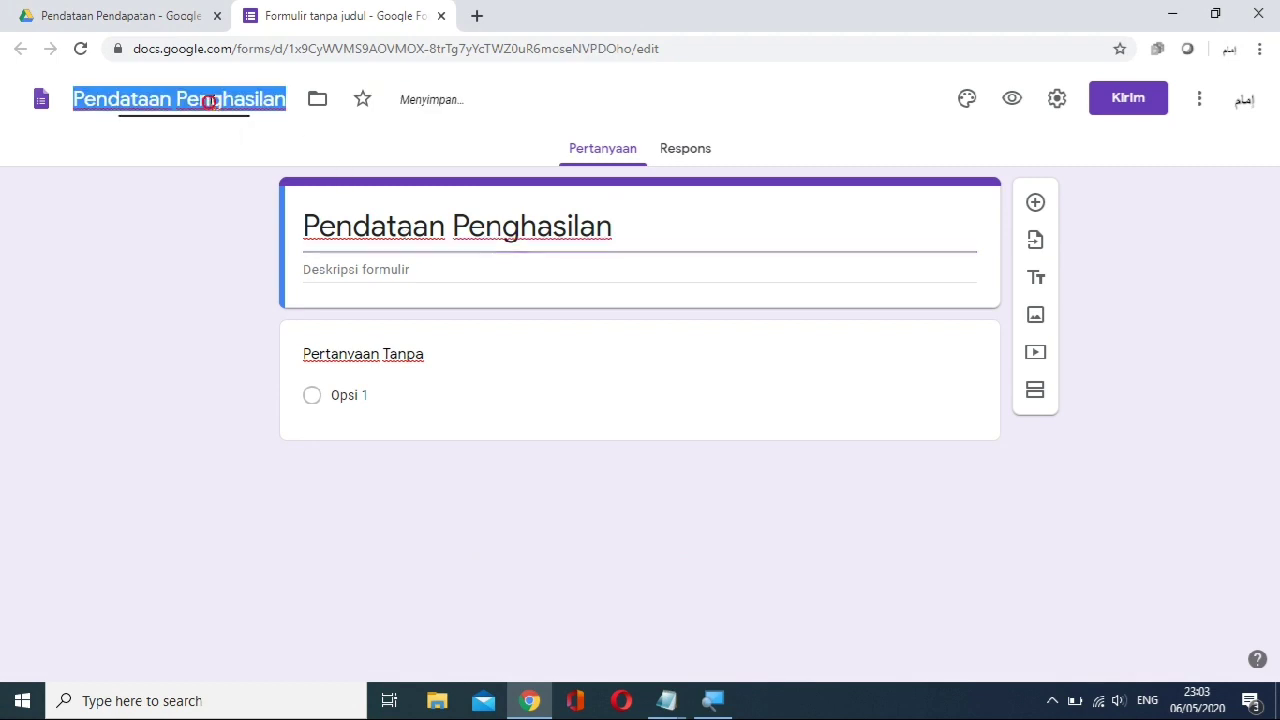
left_click(383, 354)
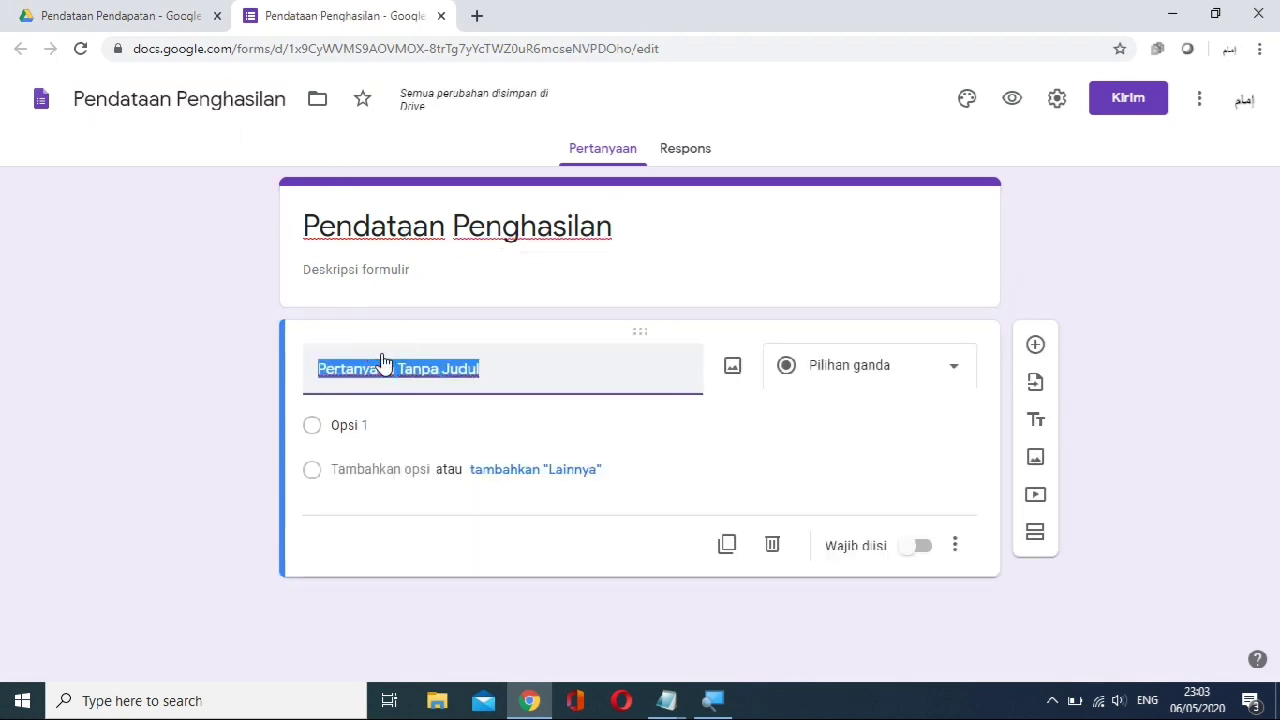
type("Nama")
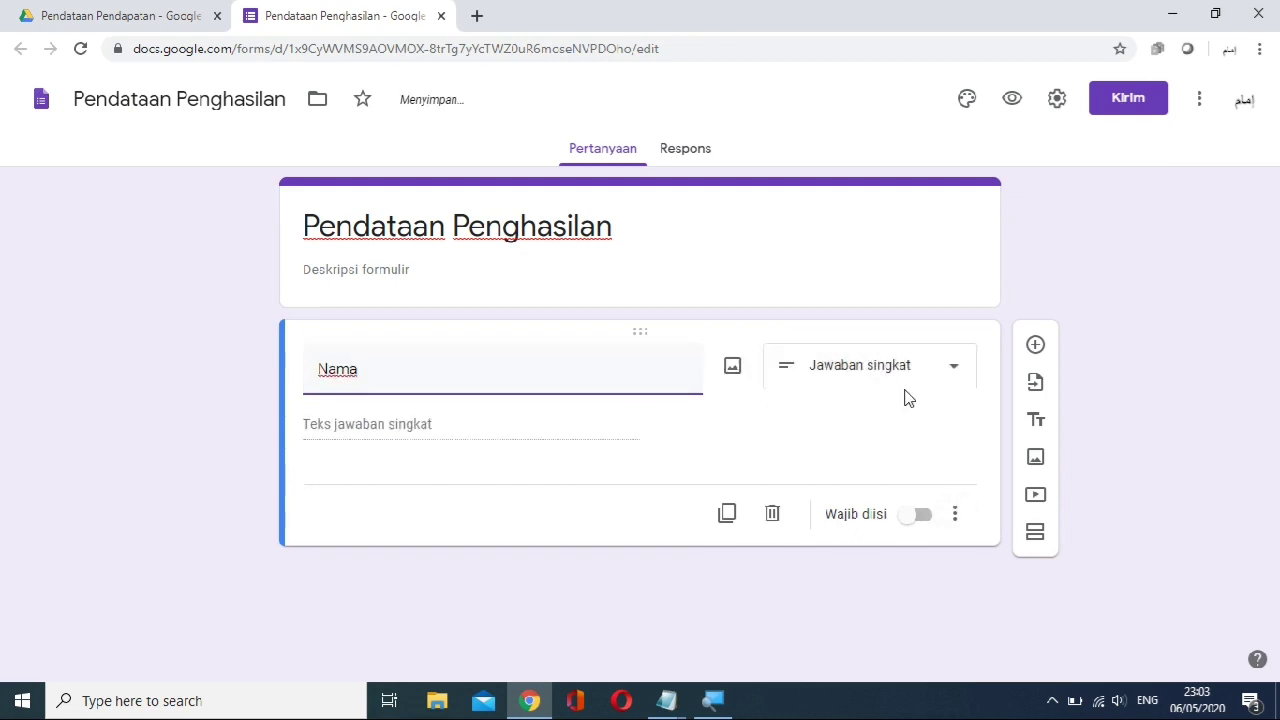
Add a second short-answer question titled 'Penghasilan'.
left_click(1035, 346)
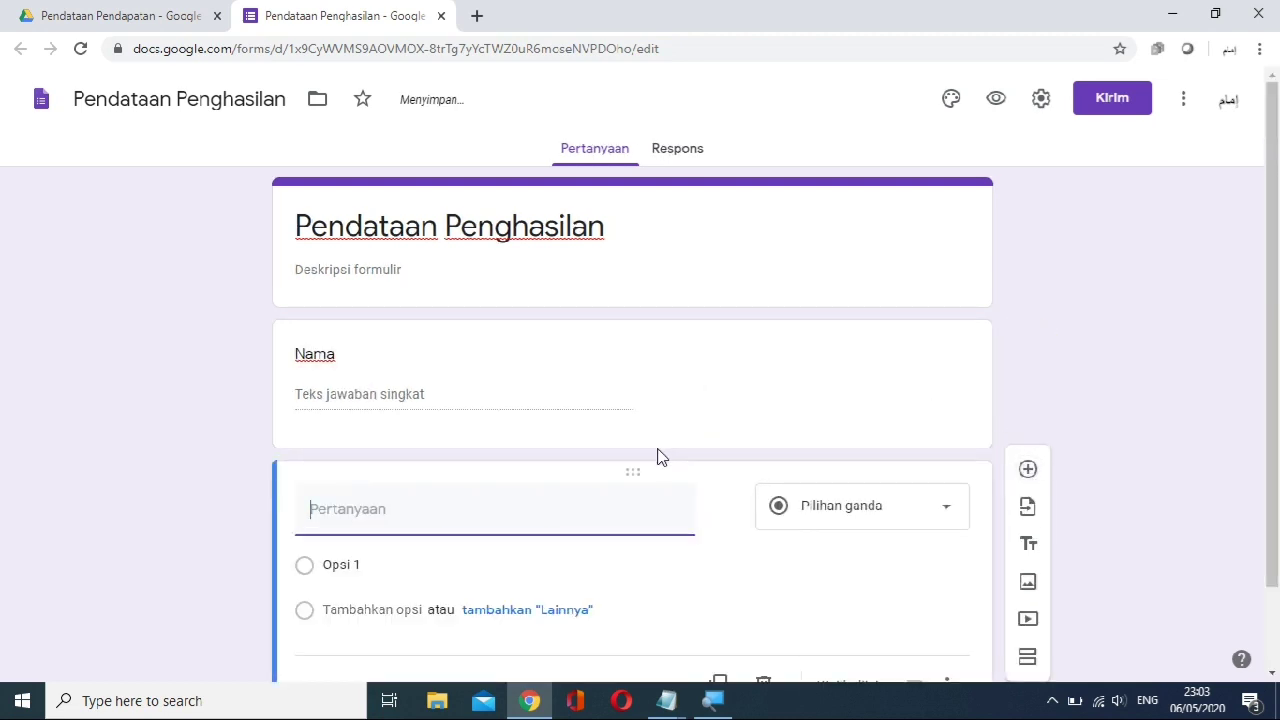
type("Penghasilan")
left_click(920, 508)
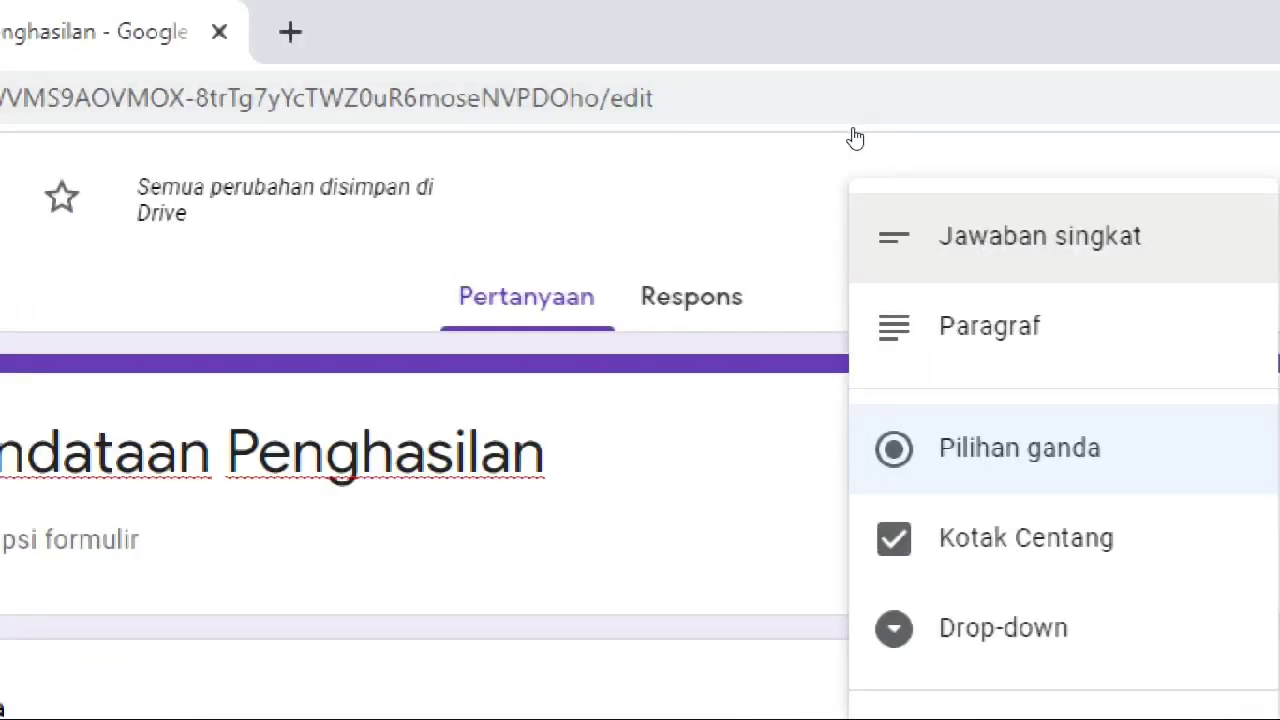
key("Return")
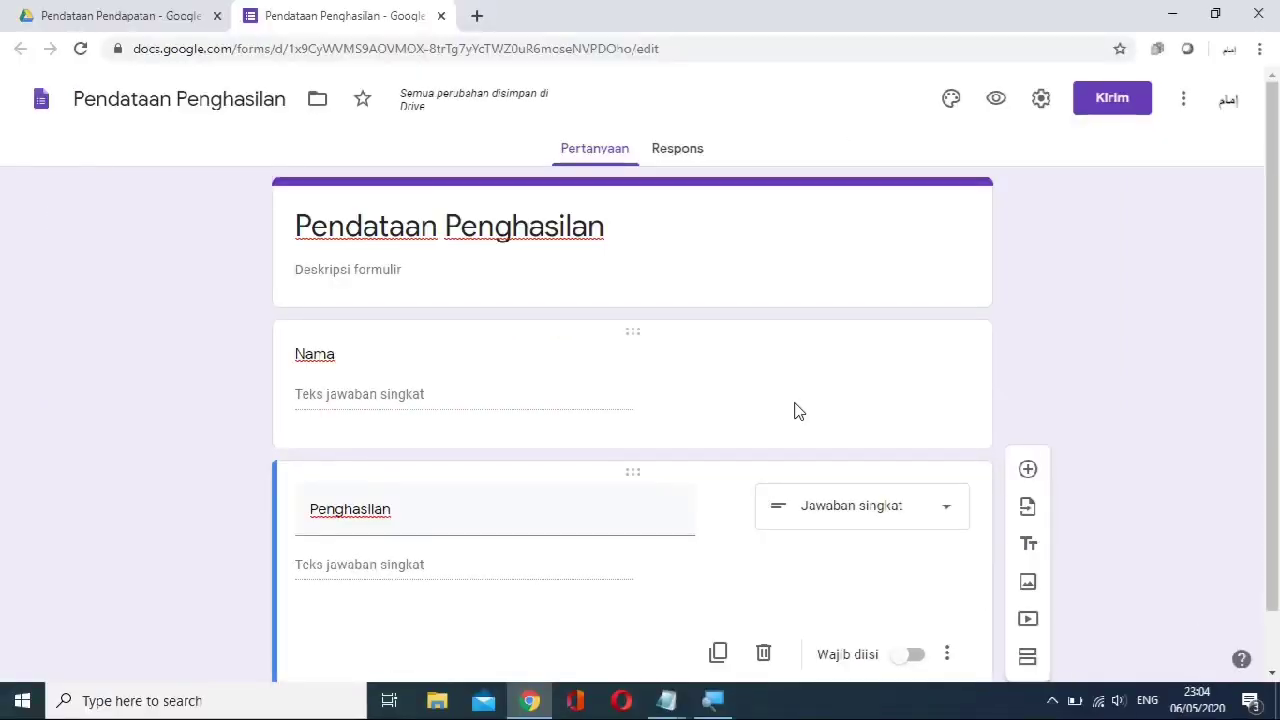
Give Penghasilan numeric response validation (Angka, Lebih dari) and check the form in preview.
scroll(795, 403, "down", 1)
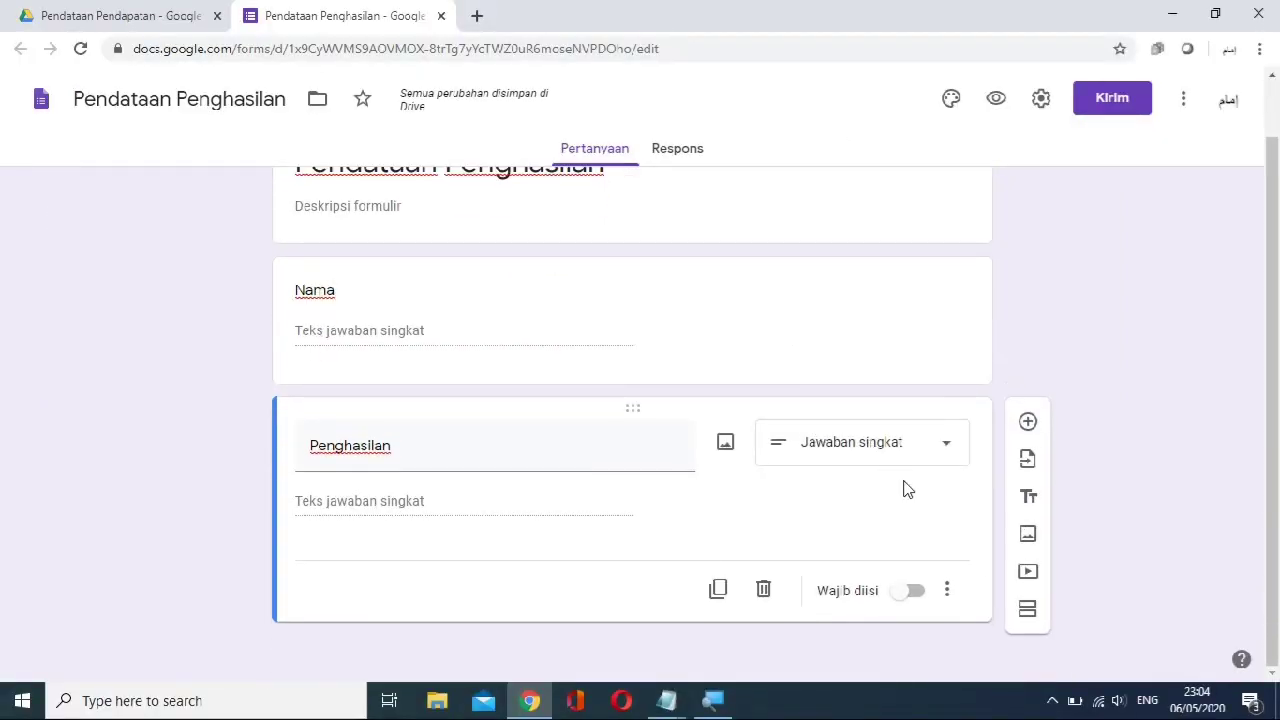
left_click(948, 593)
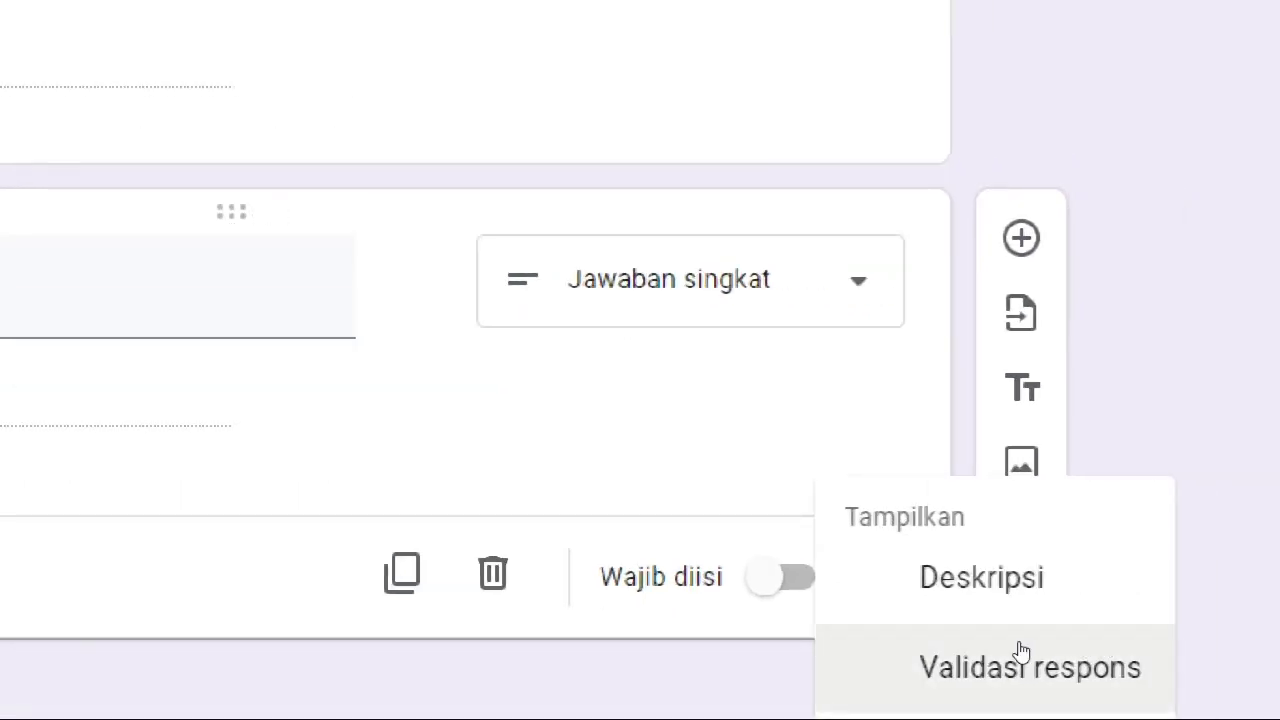
left_click(1020, 651)
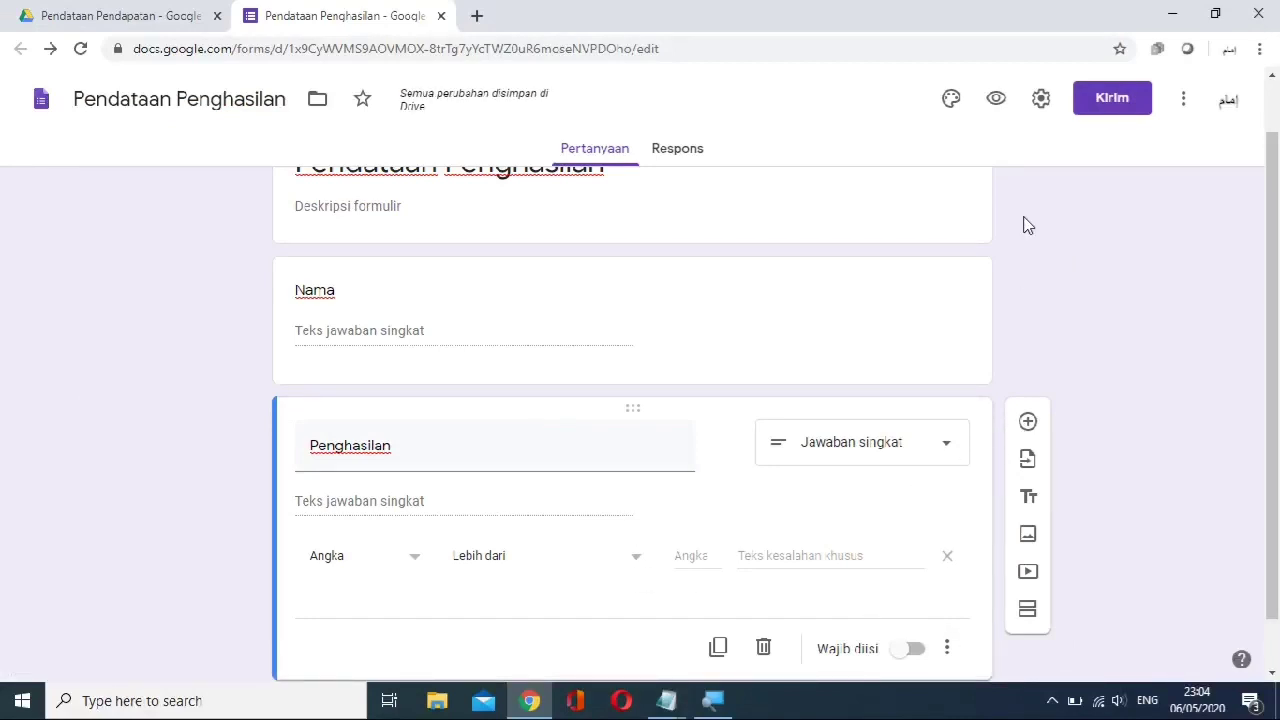
left_click(997, 100)
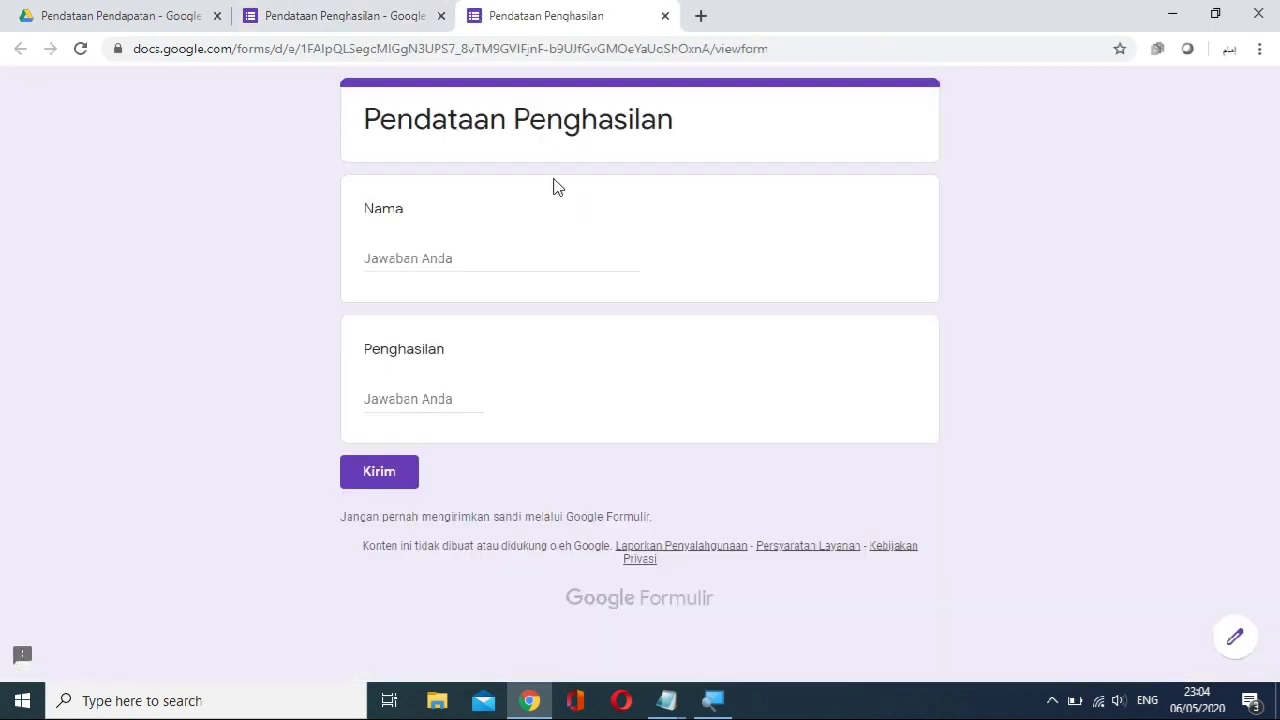
left_click(664, 16)
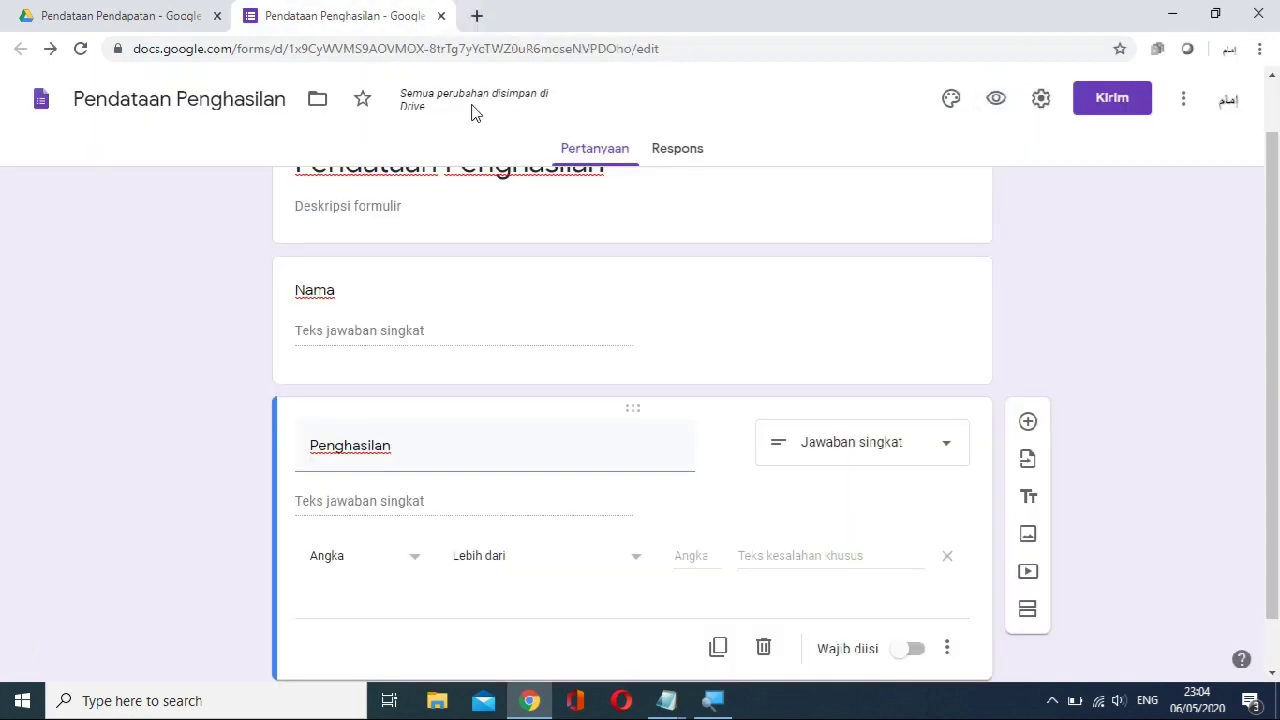
Link responses to a new spreadsheet named 'Pendataan Penghasilan (Respons)'.
scroll(711, 364, "up", 1)
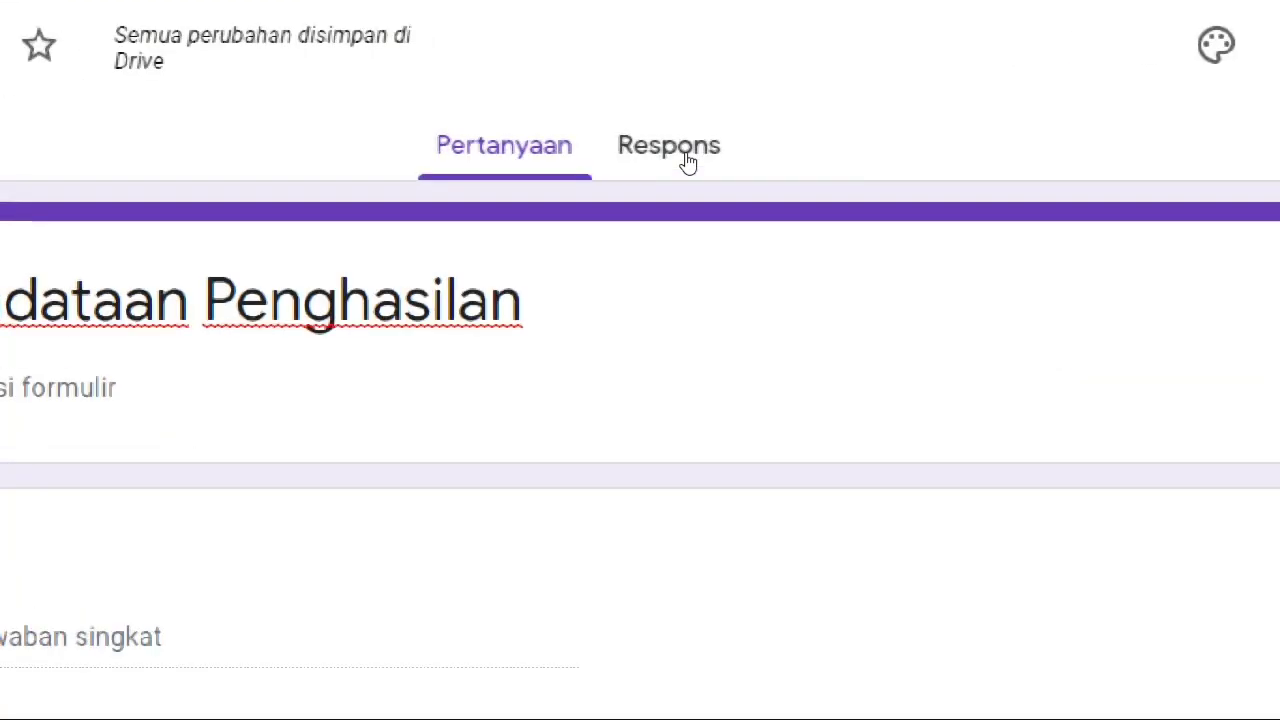
left_click(687, 162)
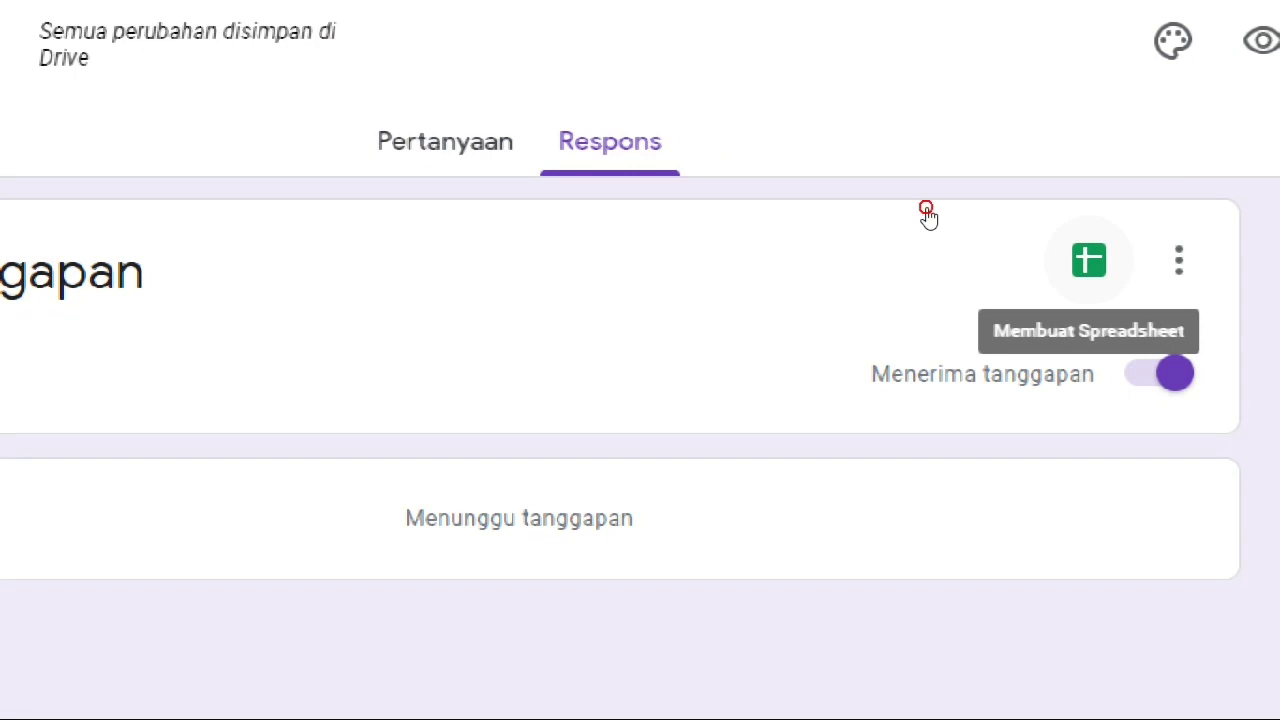
left_click(928, 215)
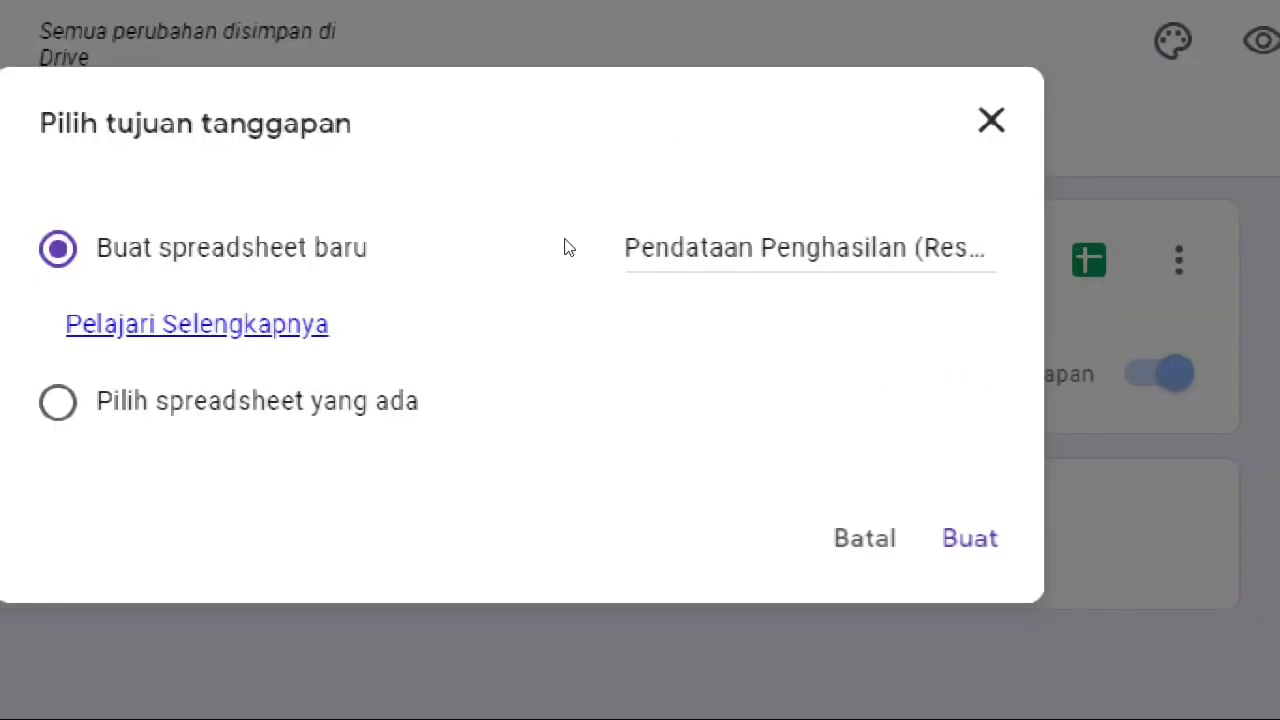
left_click(825, 202)
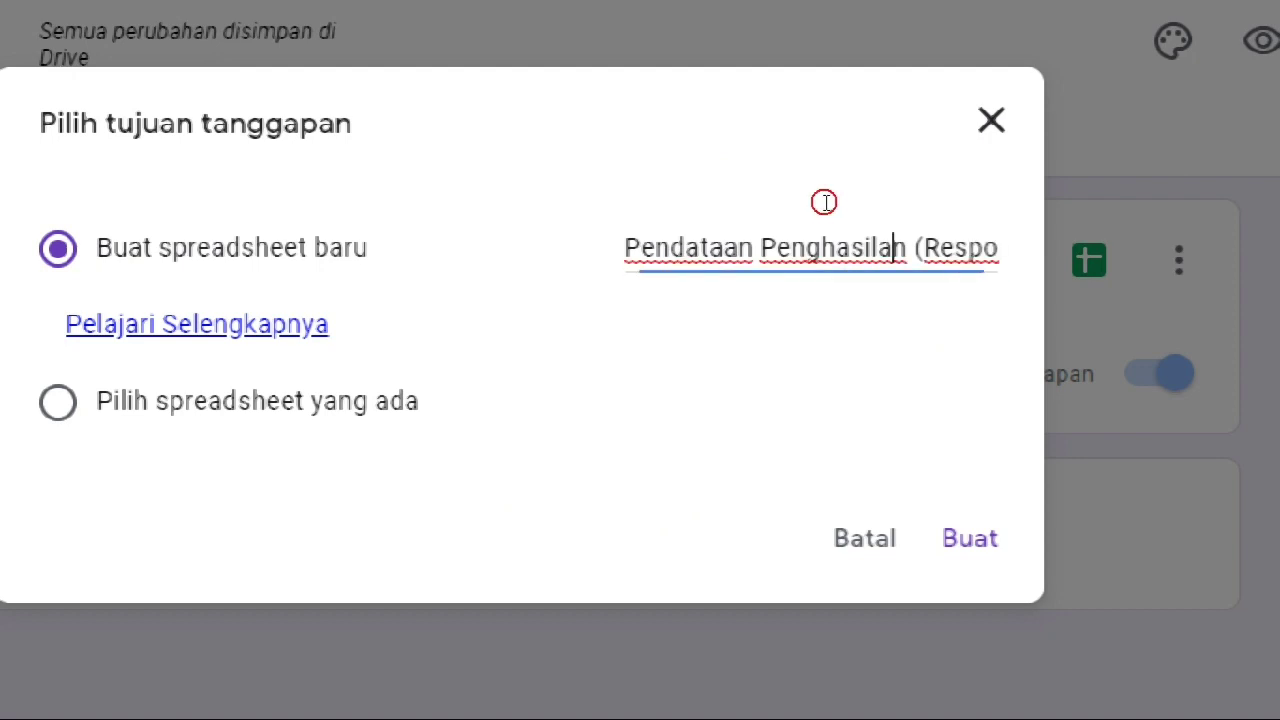
key("Return")
left_click(866, 346)
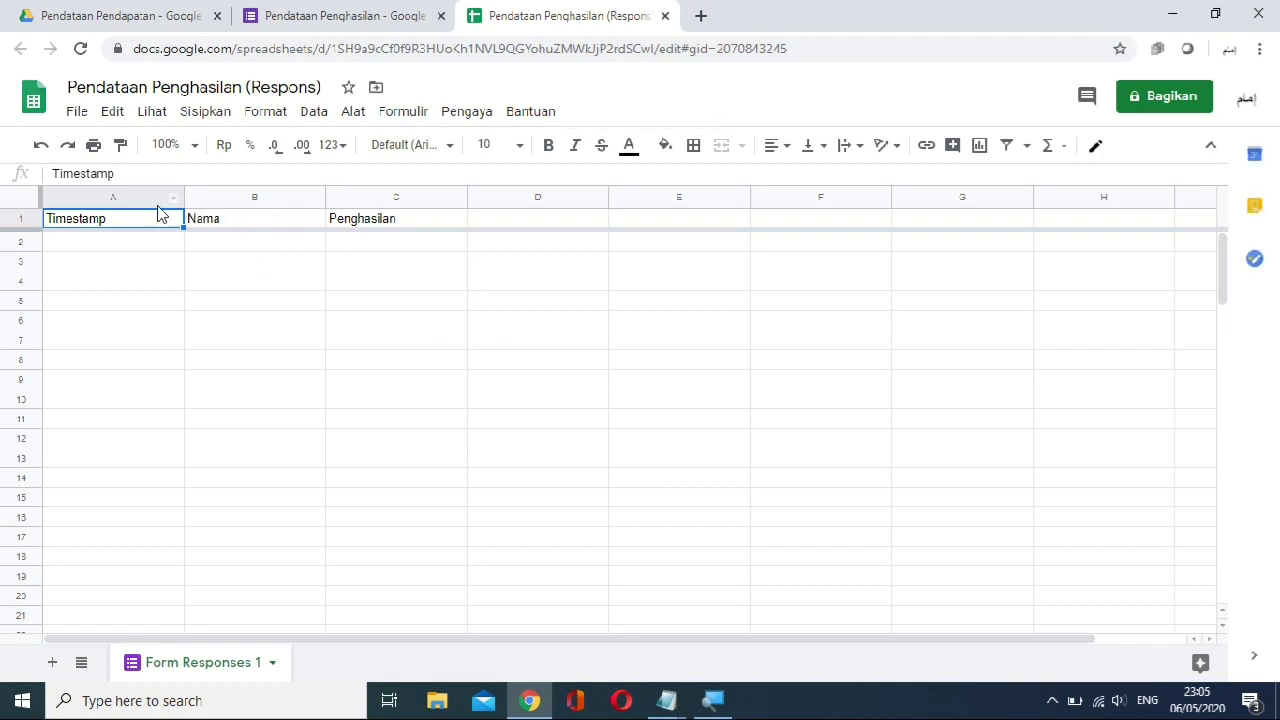
Submit a test response from the form preview with a name and Penghasilan 15000000.
left_click(338, 14)
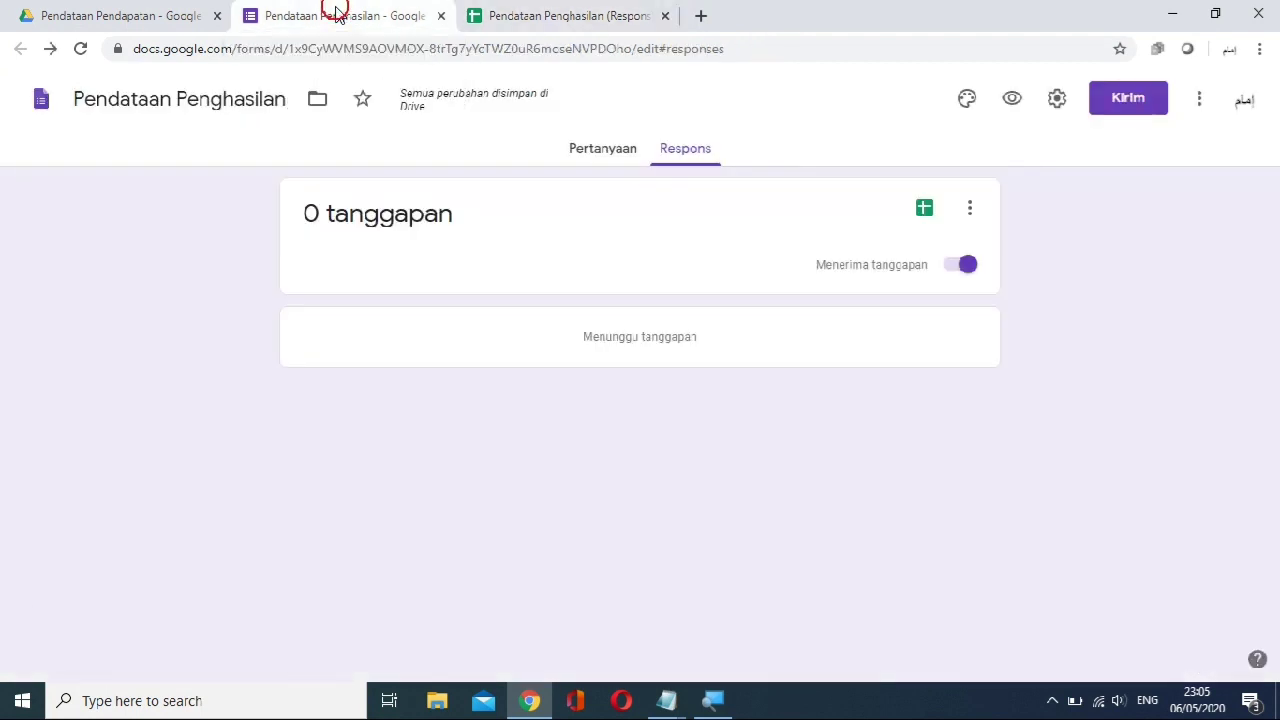
left_click(600, 160)
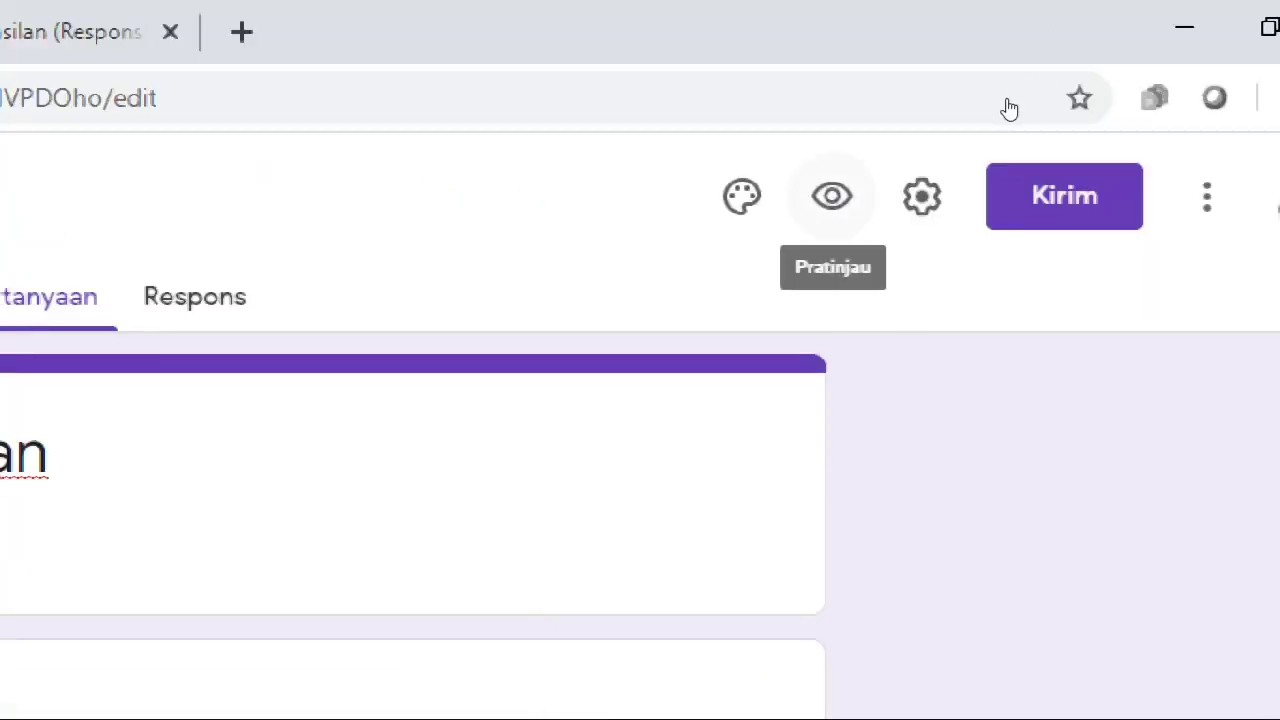
left_click(1010, 108)
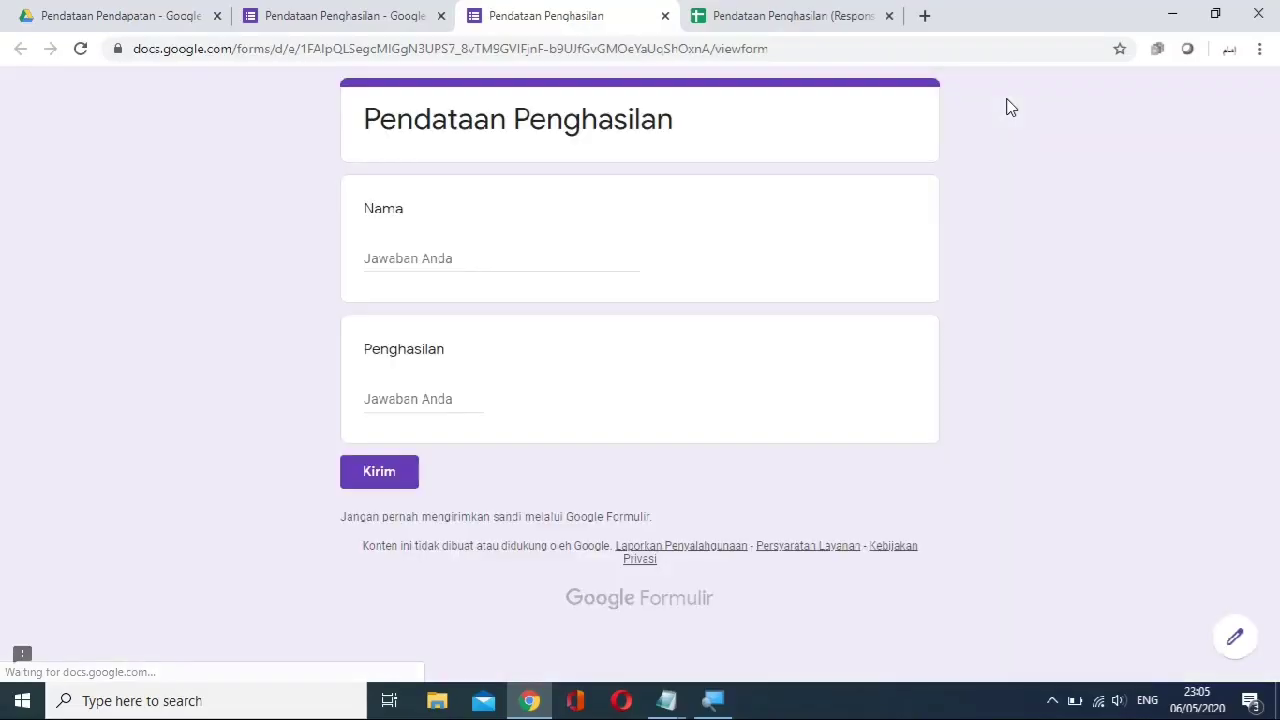
left_click(436, 264)
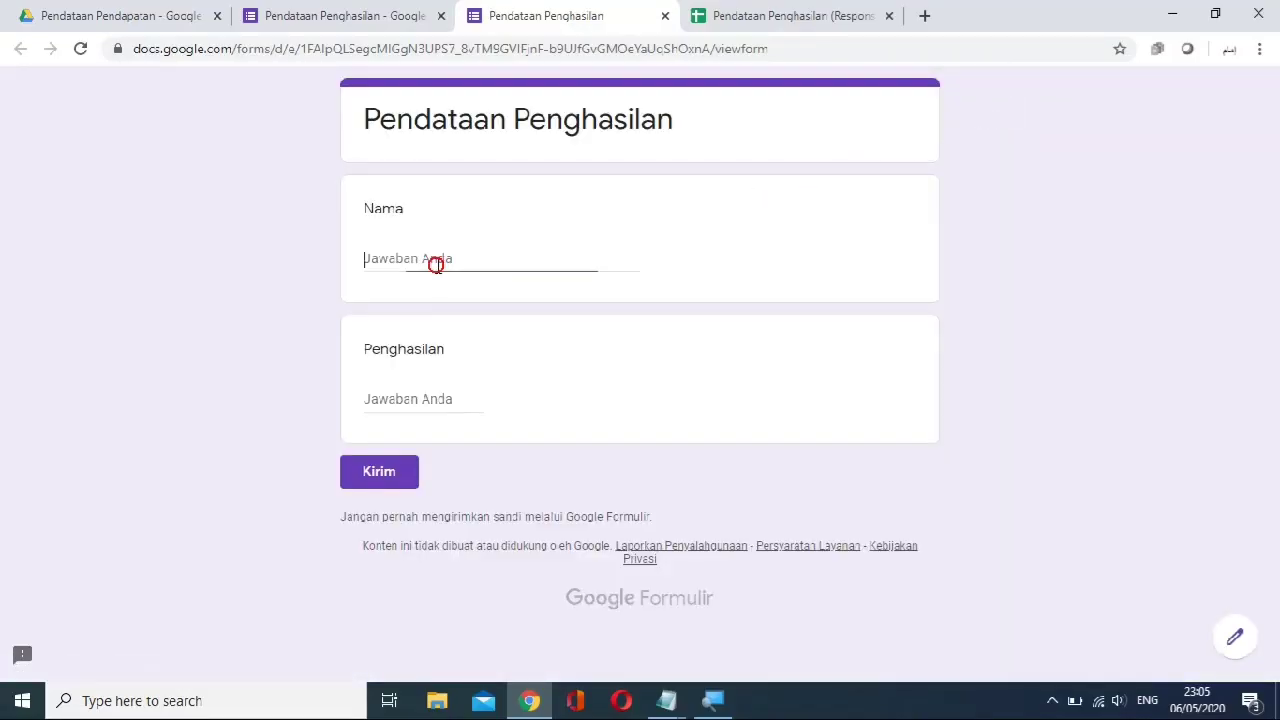
type("Andi")
left_click(401, 410)
type("15000000")
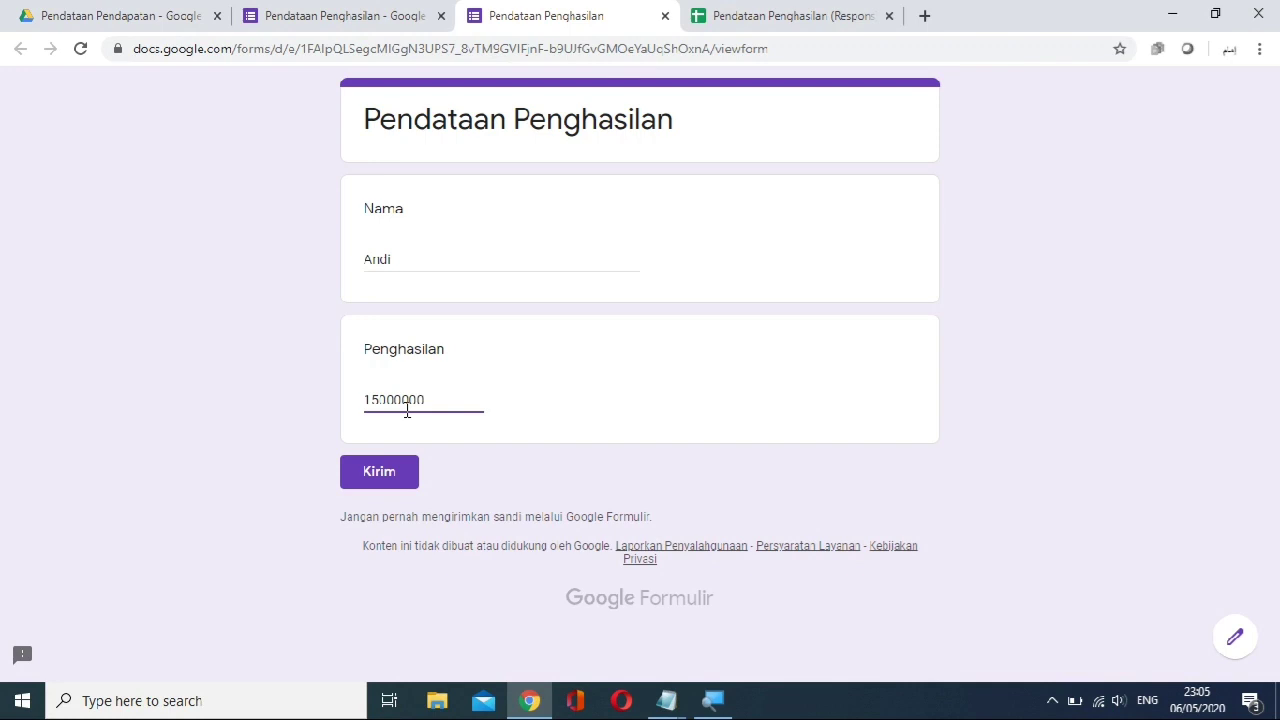
left_click(390, 468)
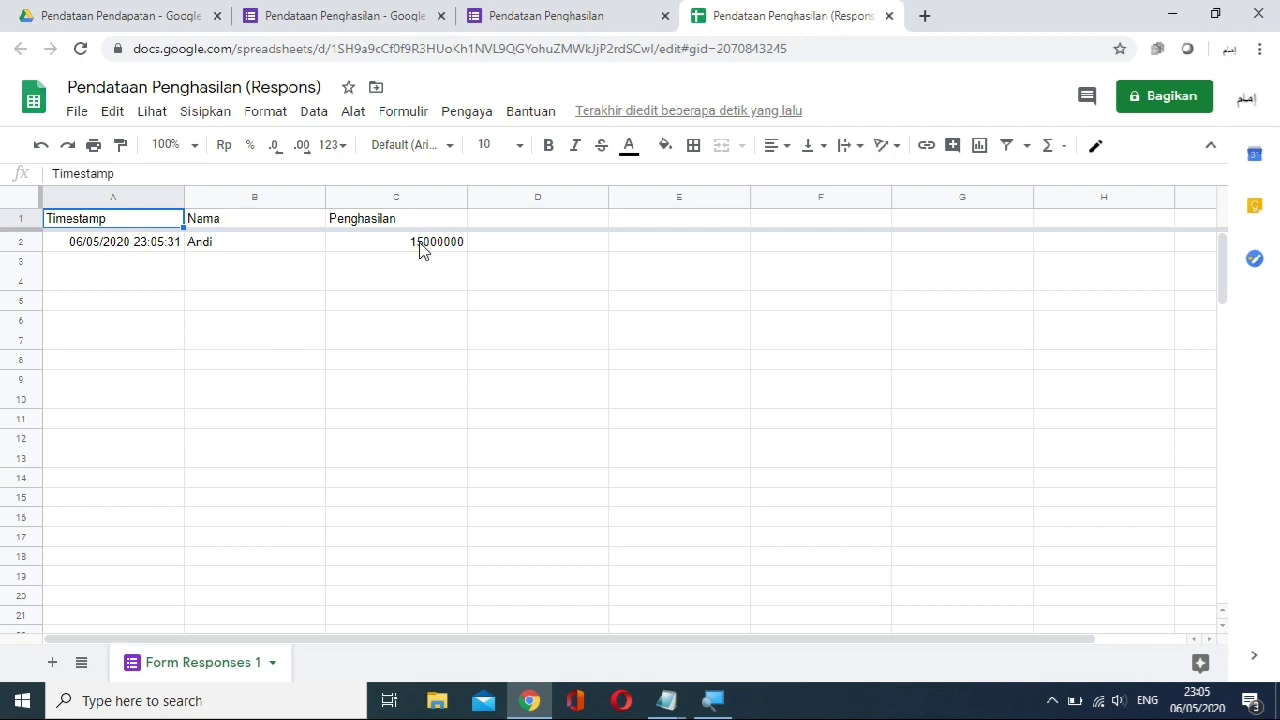
Insert an empty column left of Timestamp and head it 'Nomor'.
left_click(83, 197)
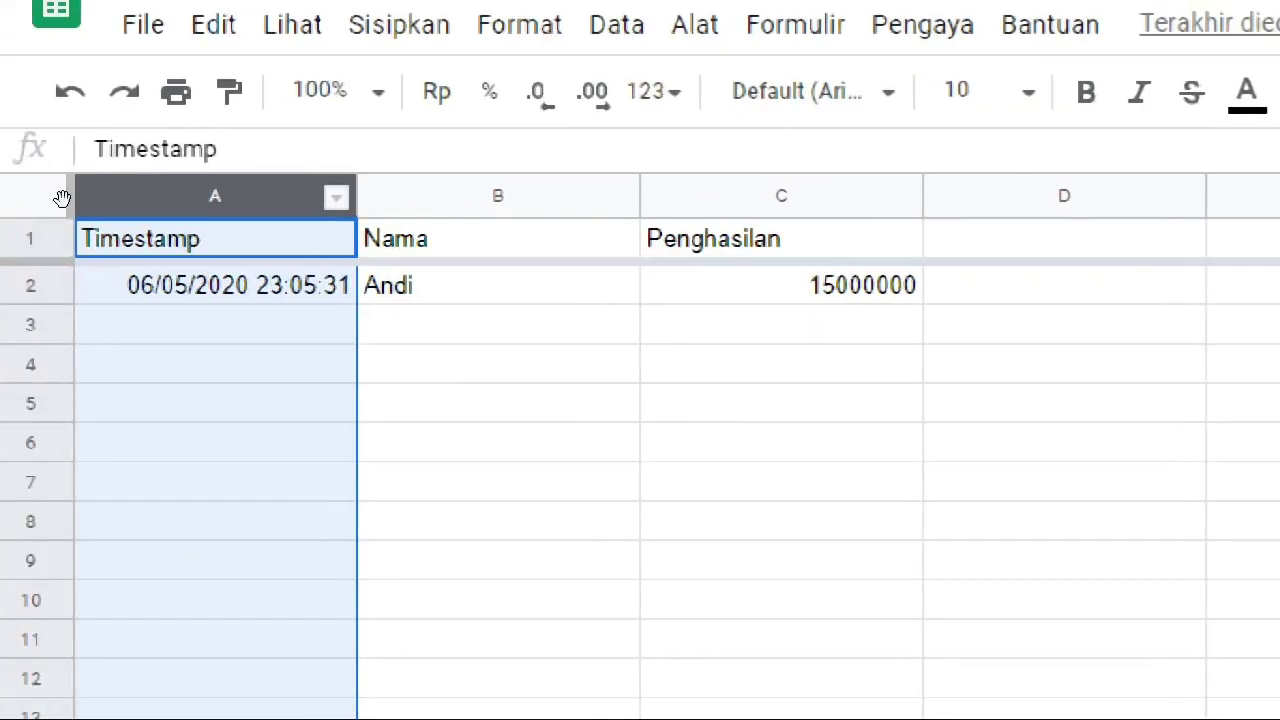
right_click(64, 205)
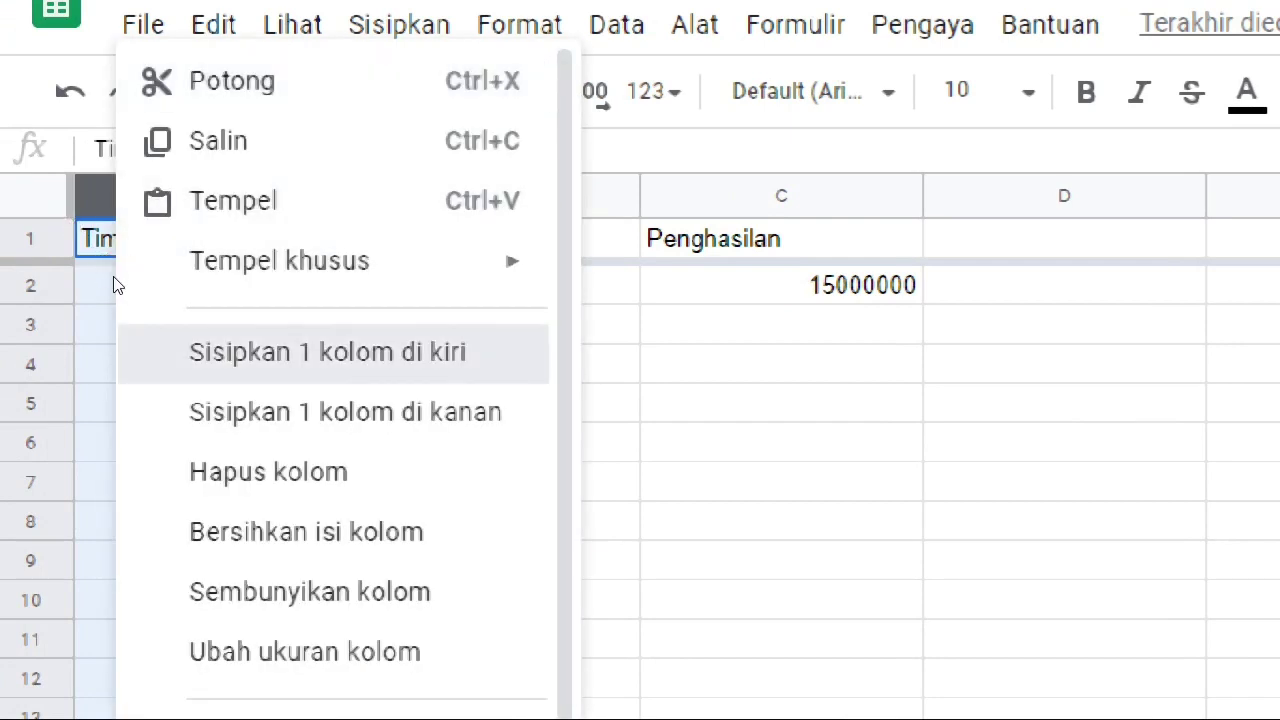
key("Return")
left_click(100, 222)
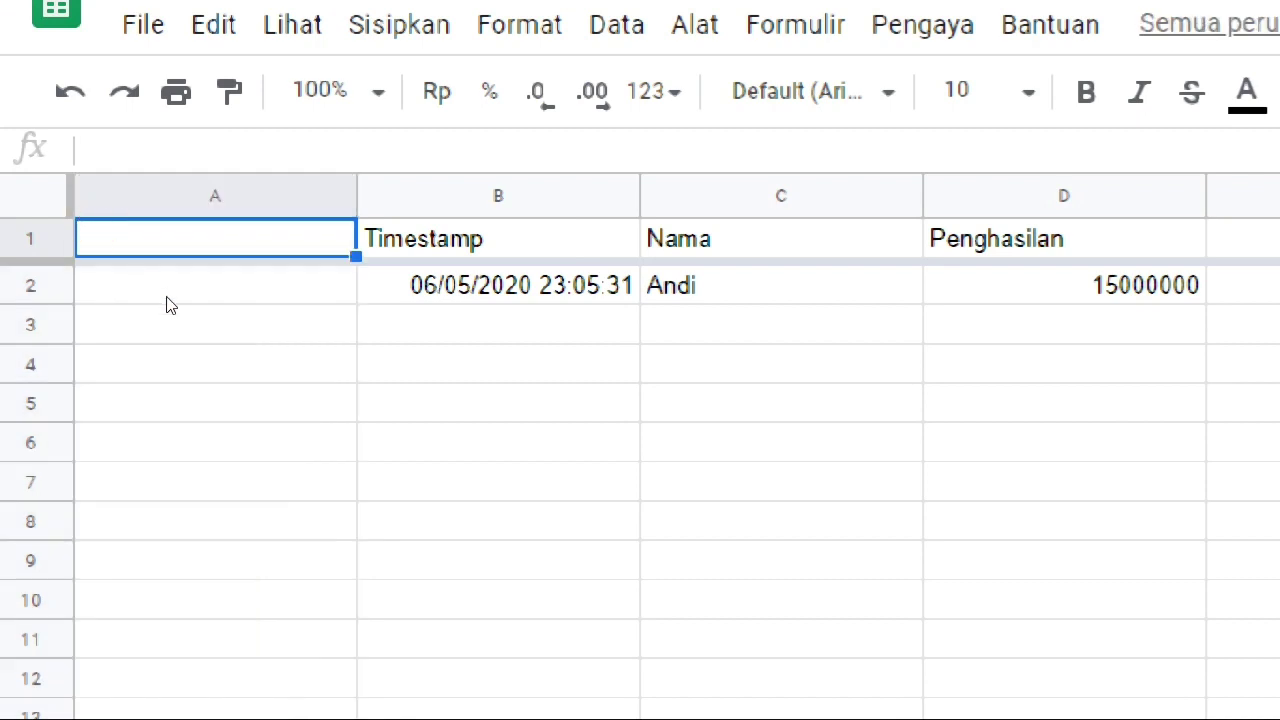
type("Nomor")
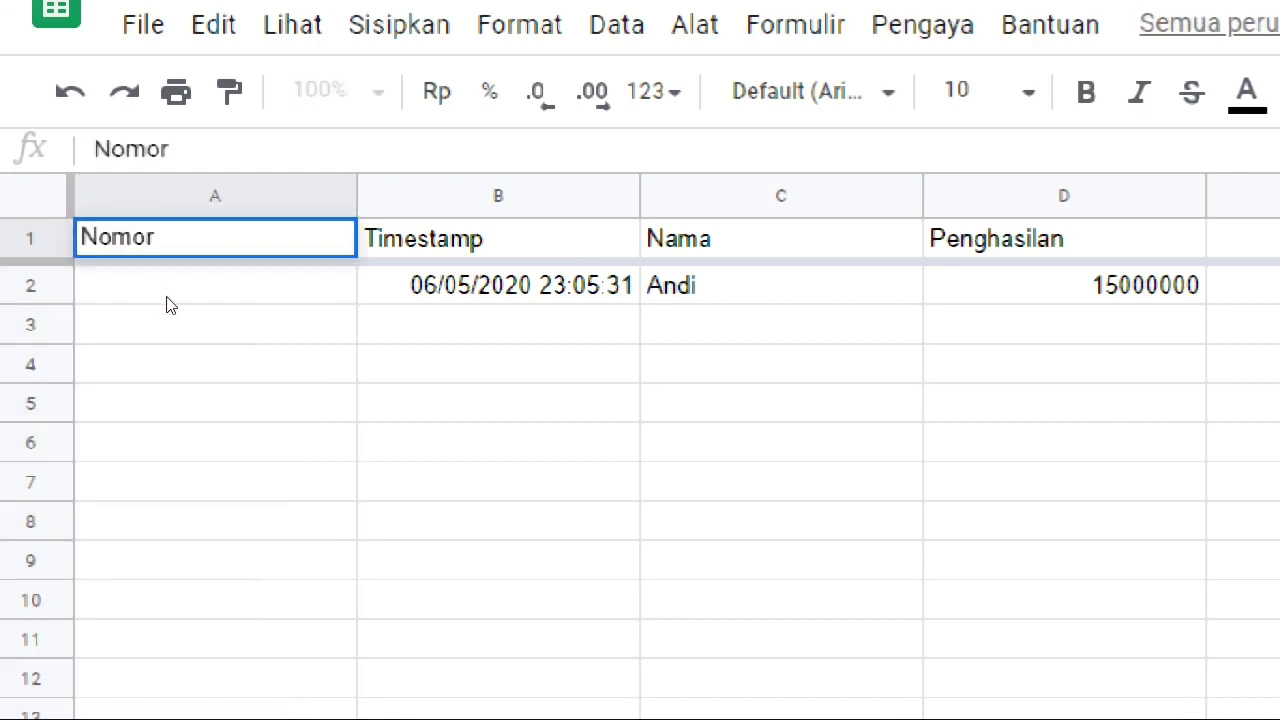
left_click(168, 301)
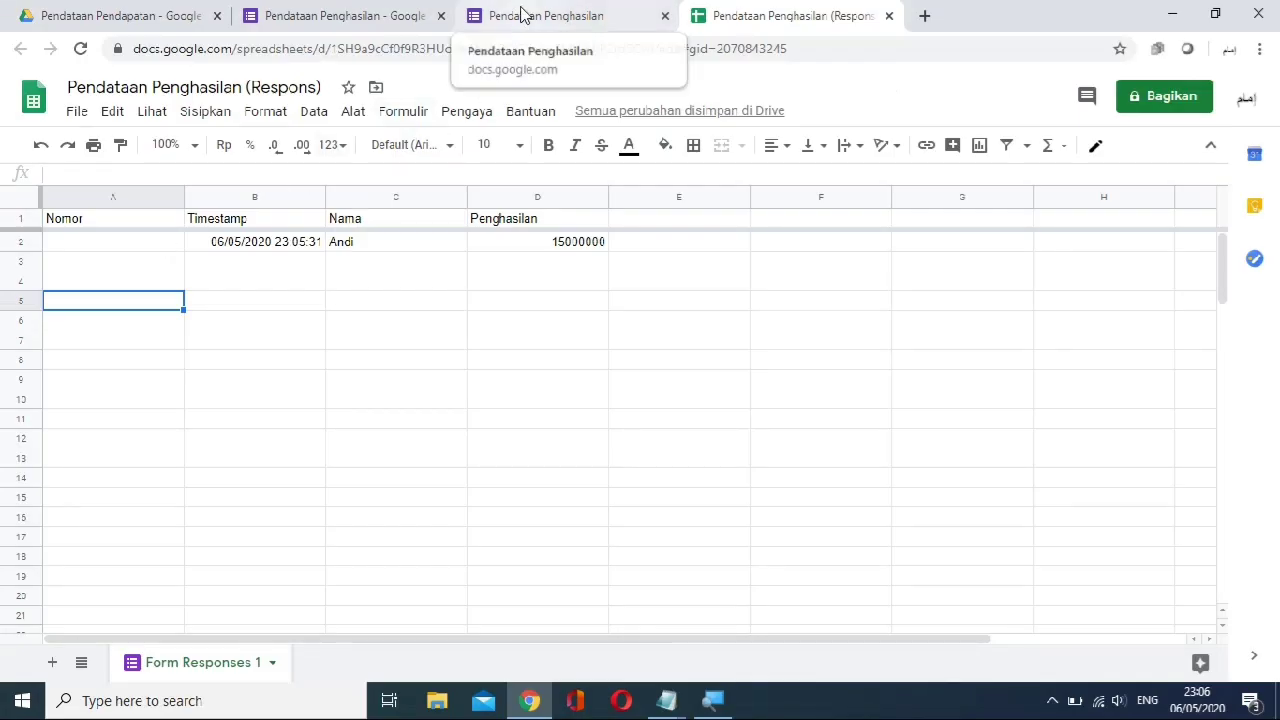
left_click(583, 22)
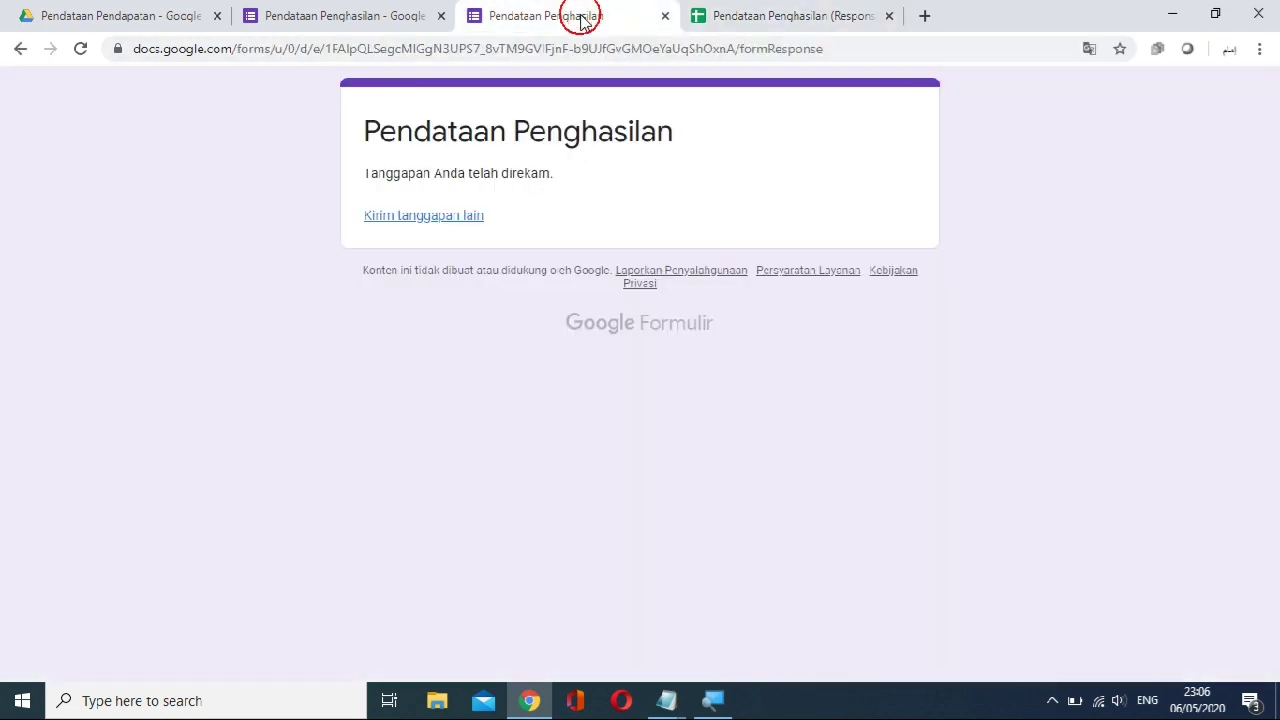
left_click(436, 220)
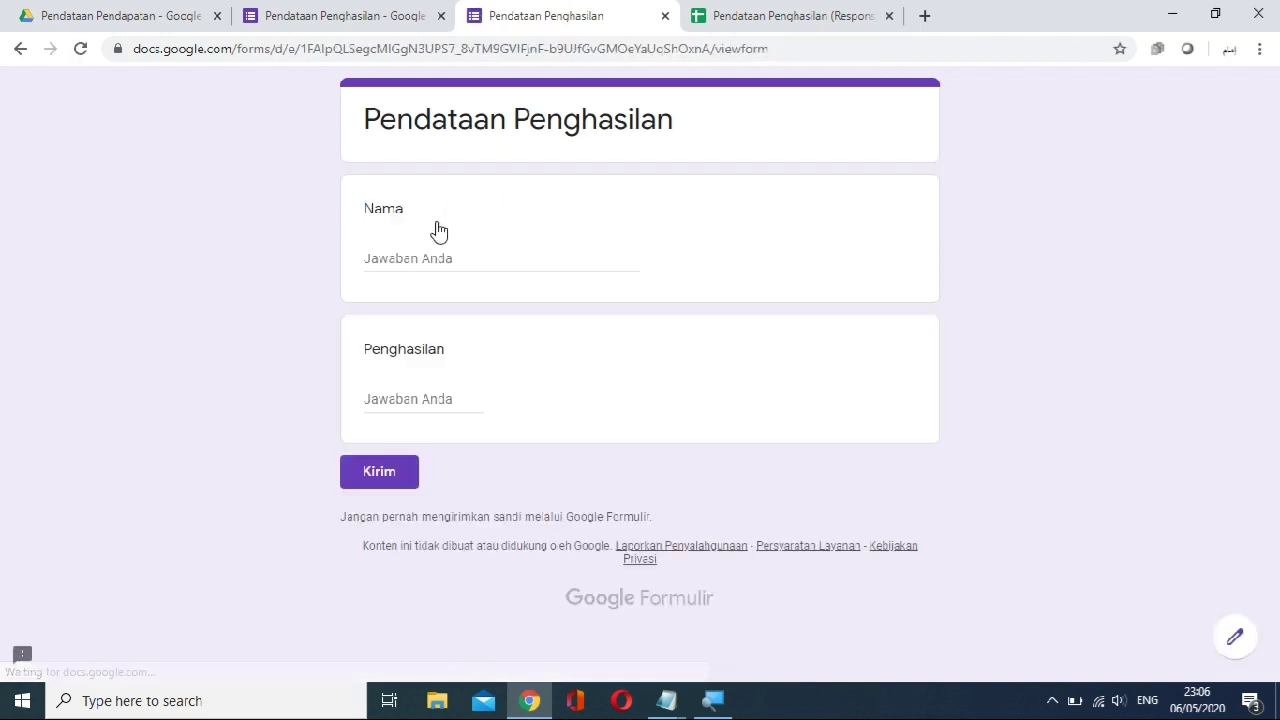
left_click(410, 261)
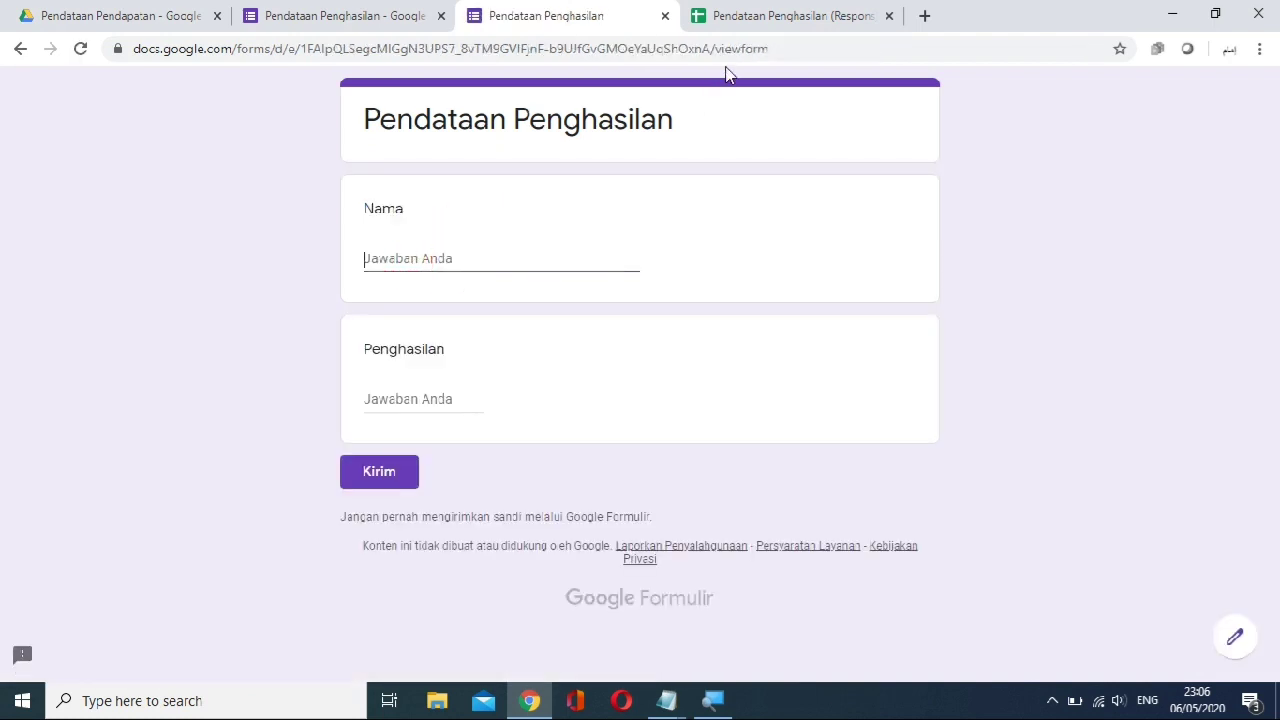
left_click(758, 20)
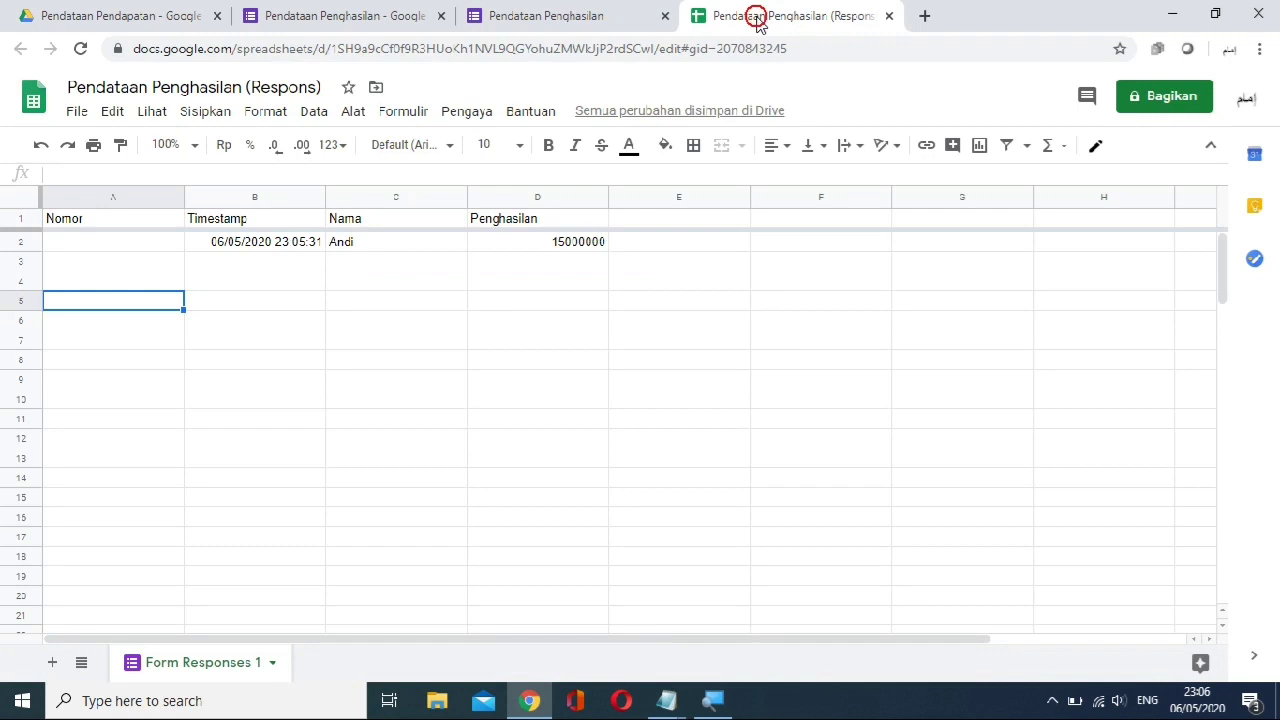
Enter 1 in A2 and 2 in A3, narrowing the Nomor column to fit.
left_click(143, 243)
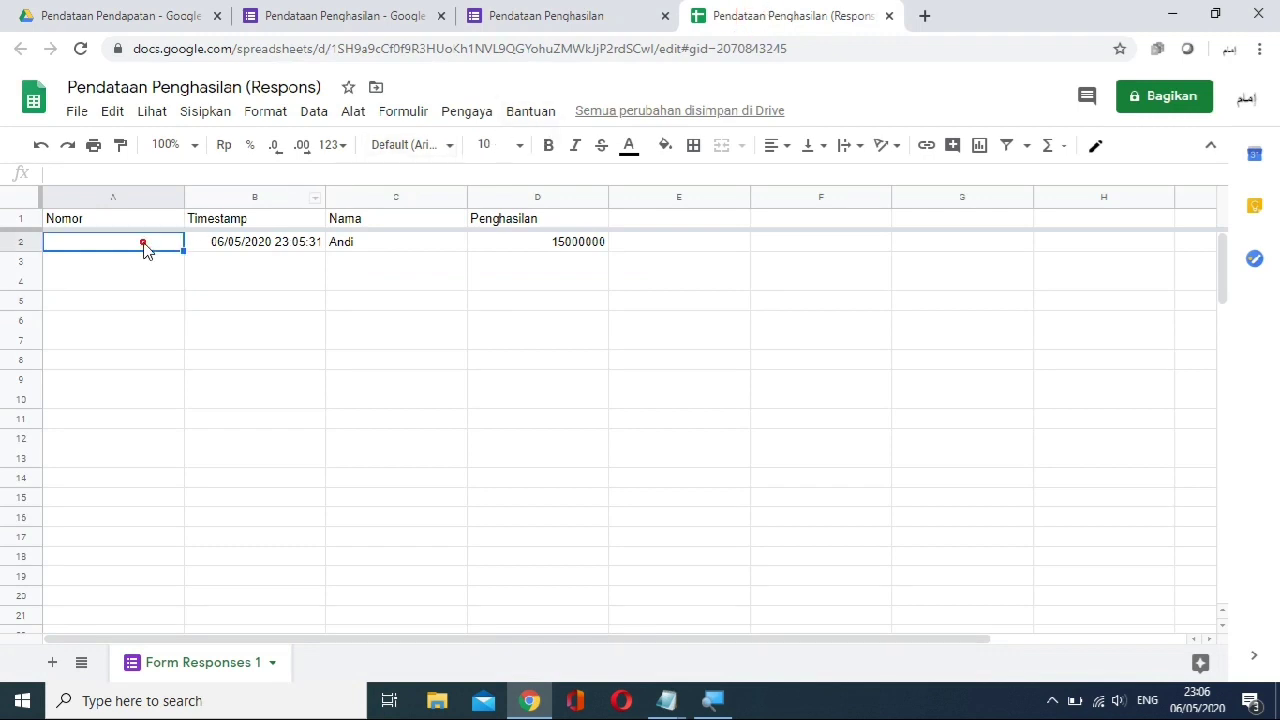
type("1")
left_click(213, 328)
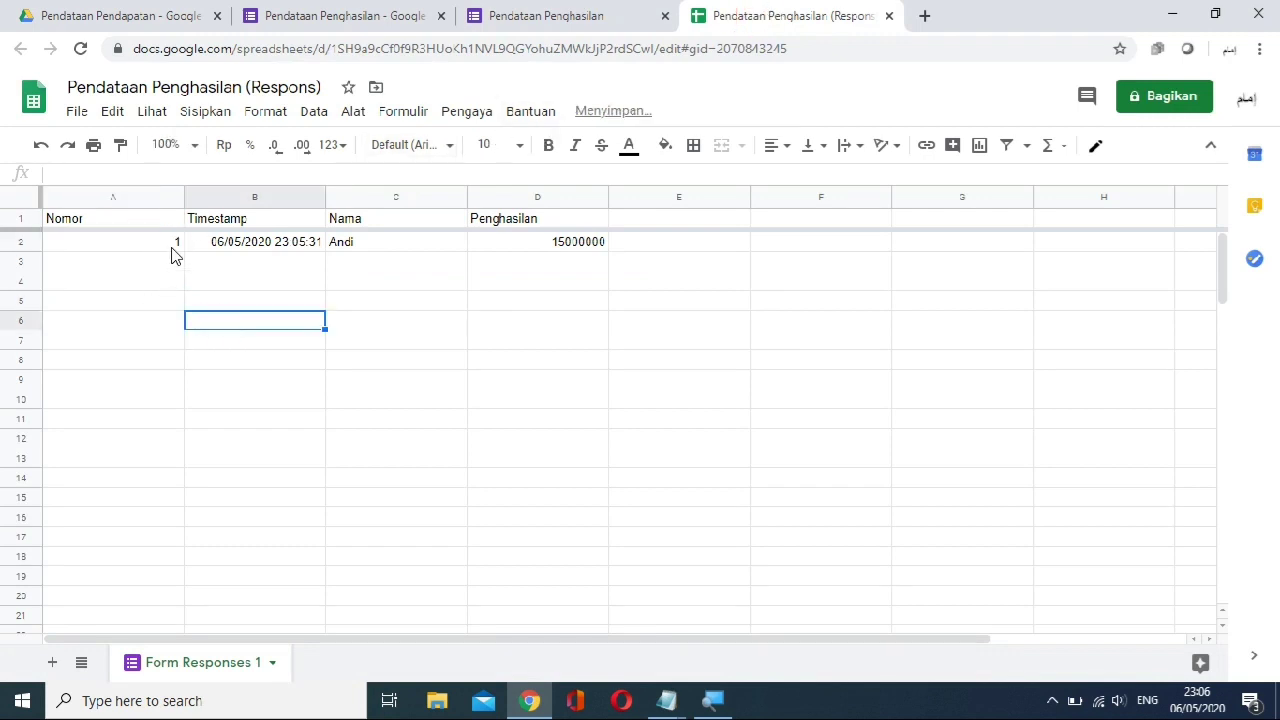
left_click_drag(182, 196, 108, 196)
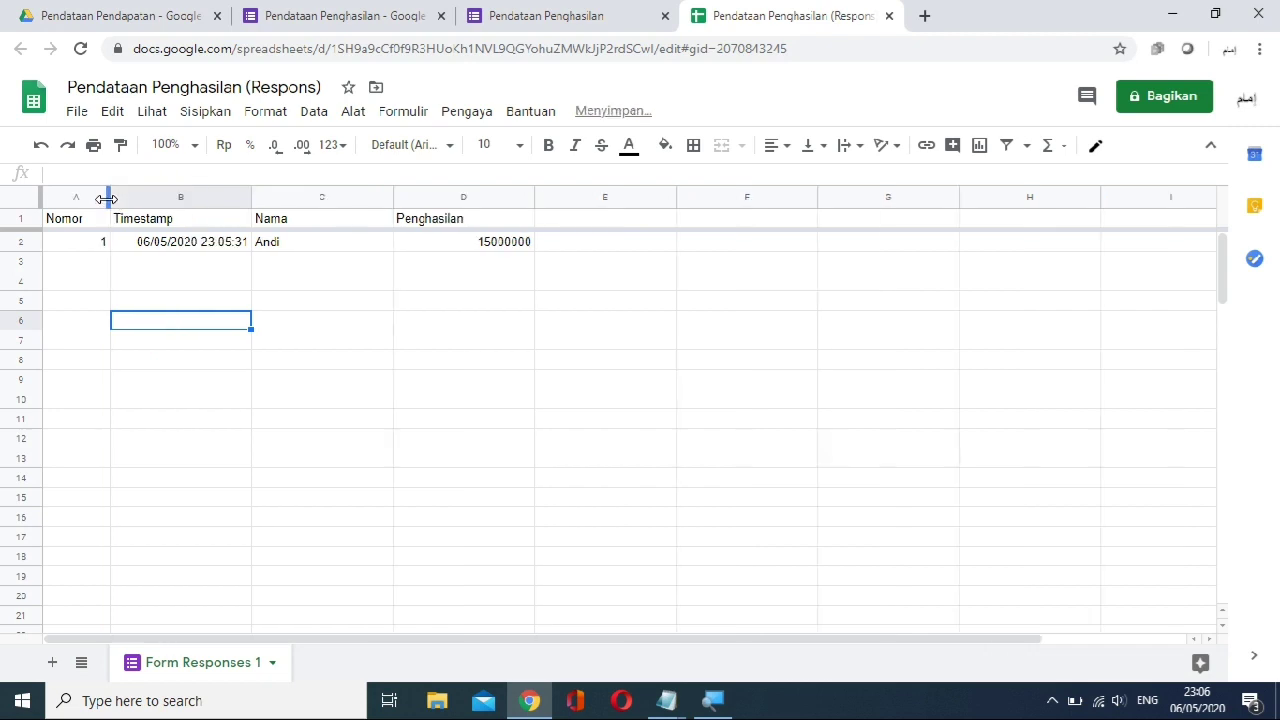
left_click(100, 261)
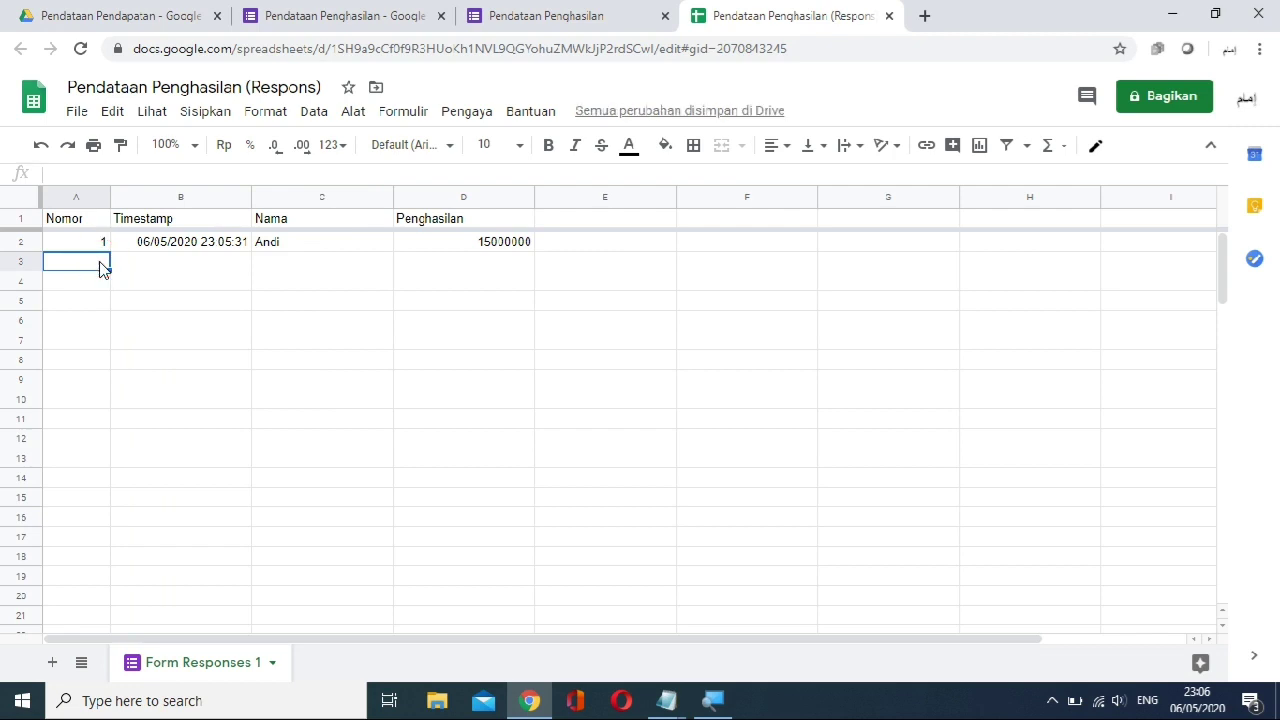
type("2")
left_click(98, 292)
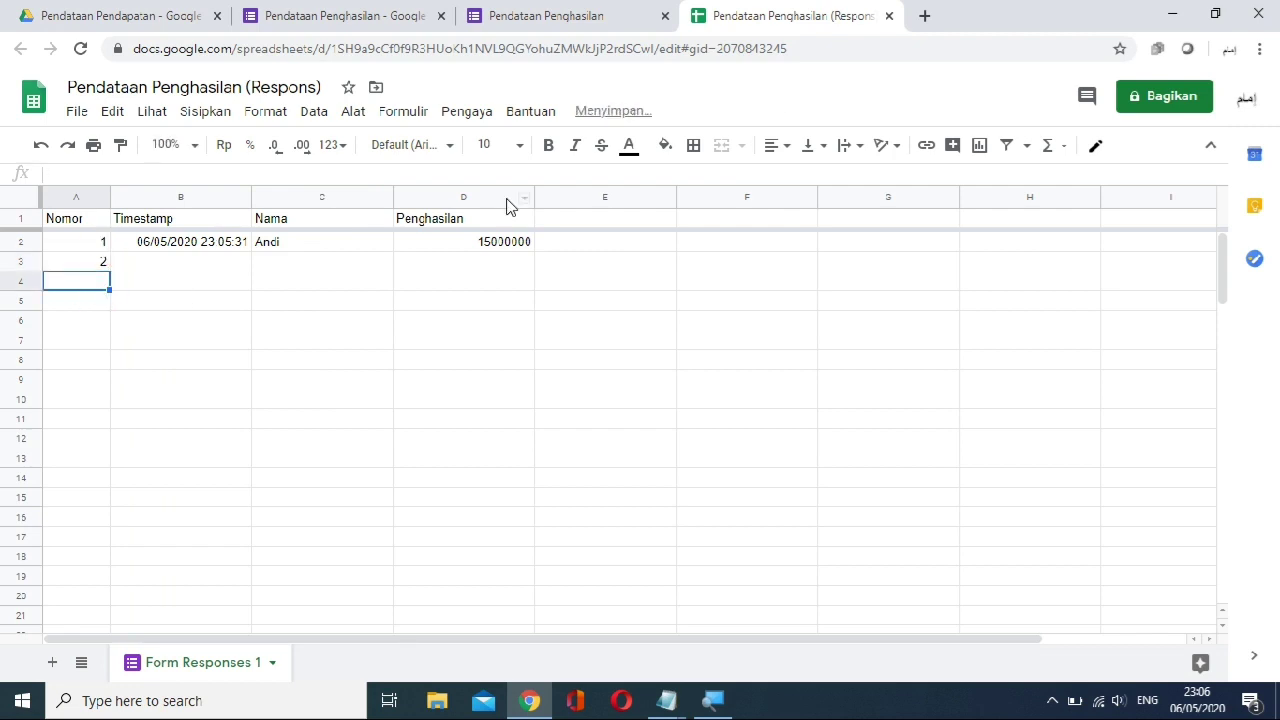
left_click(578, 10)
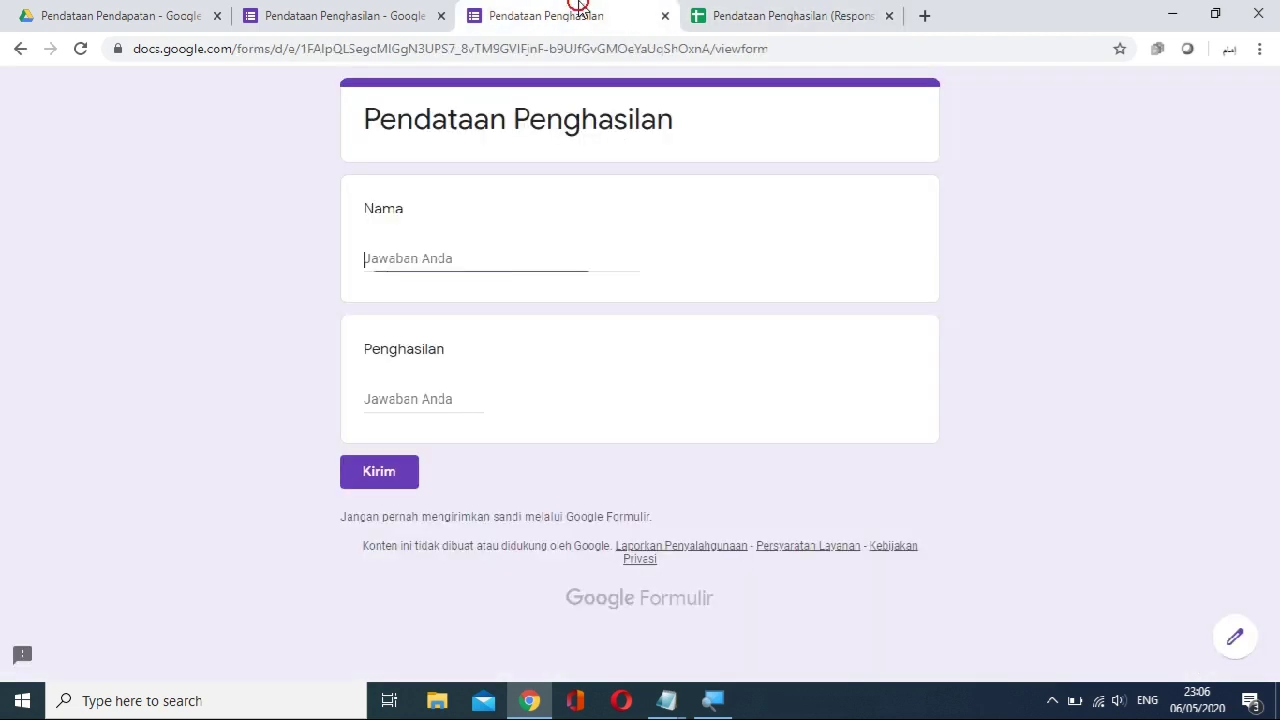
Submit a second response with a name and Penghasilan 16000000, then view the sheet.
left_click(443, 254)
type("Budi")
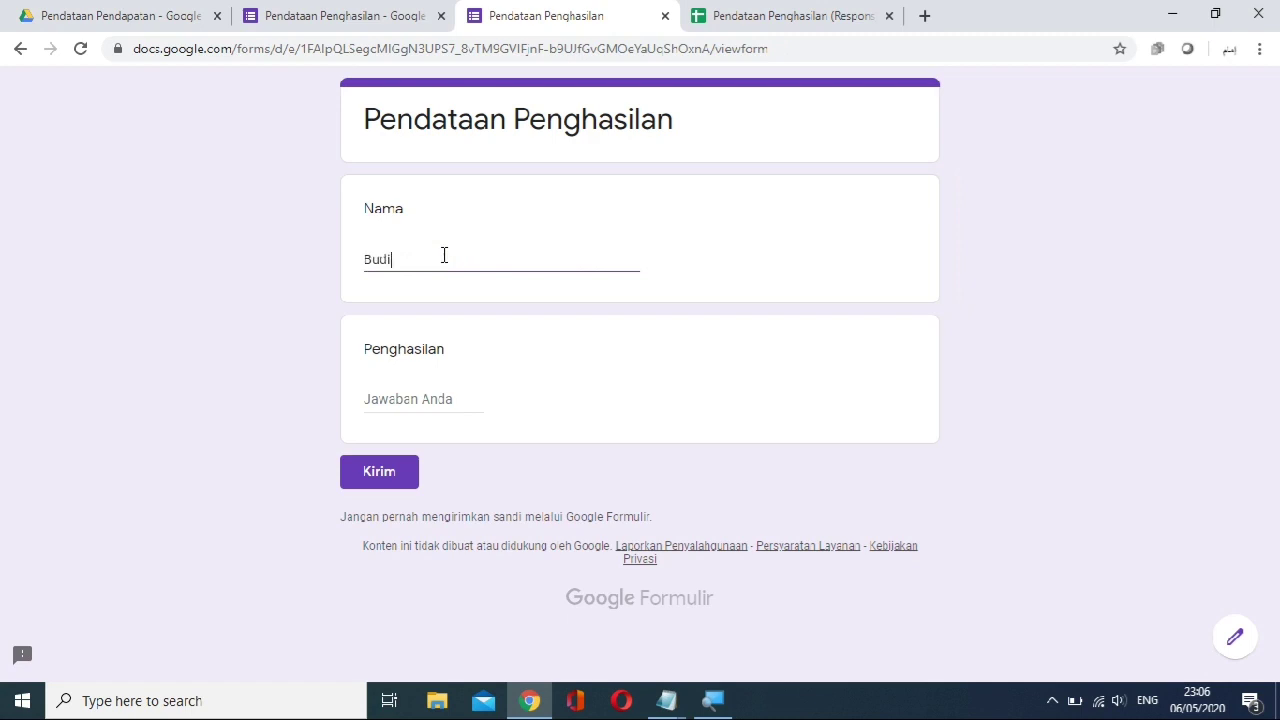
left_click(413, 401)
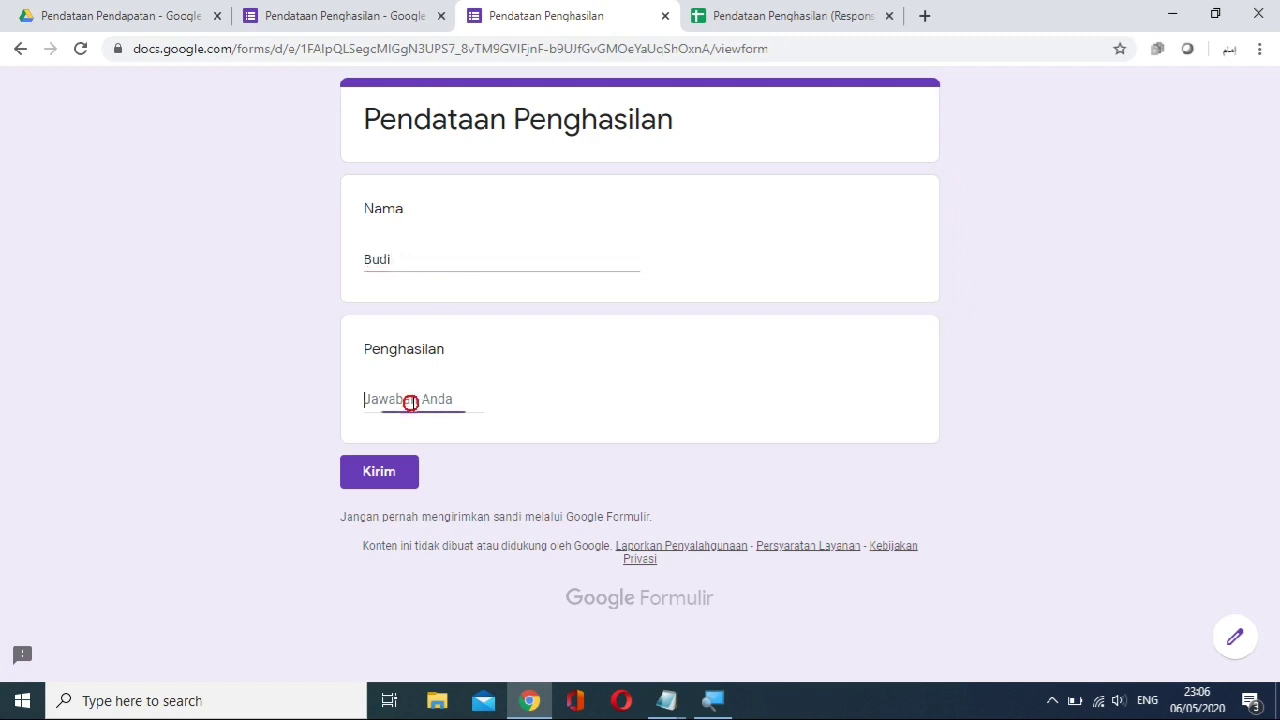
type("16300000")
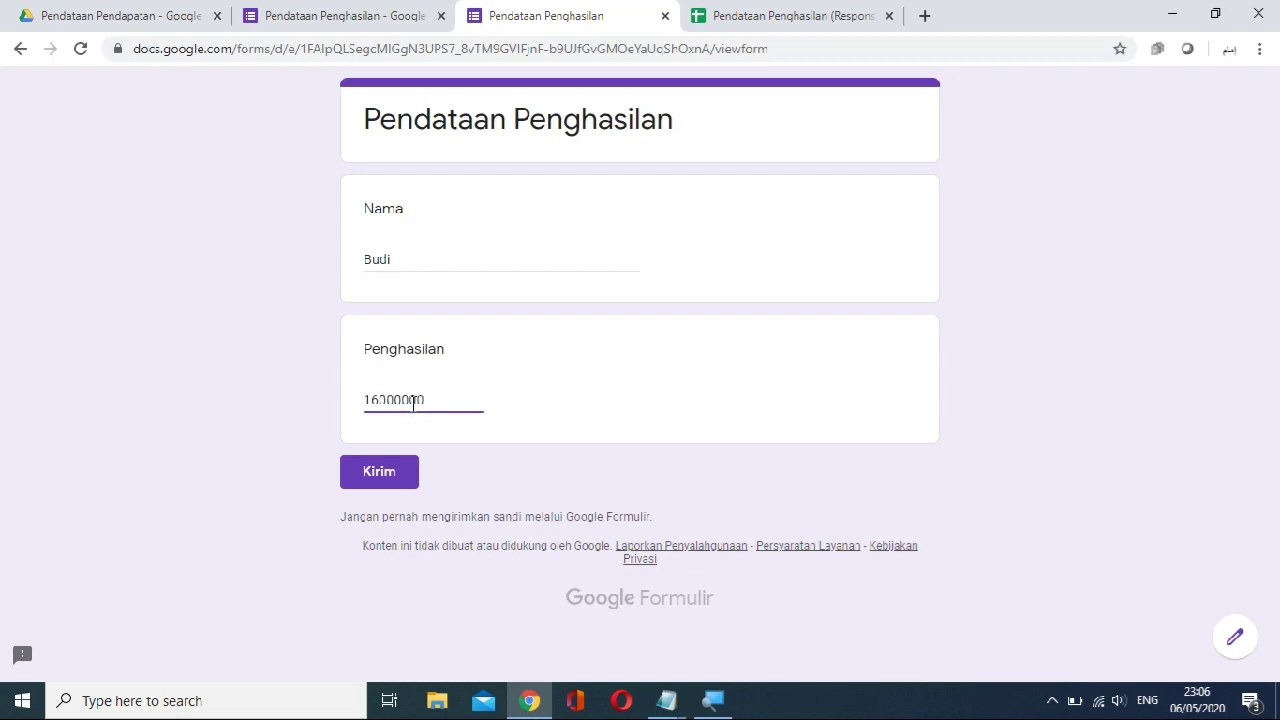
left_click(391, 478)
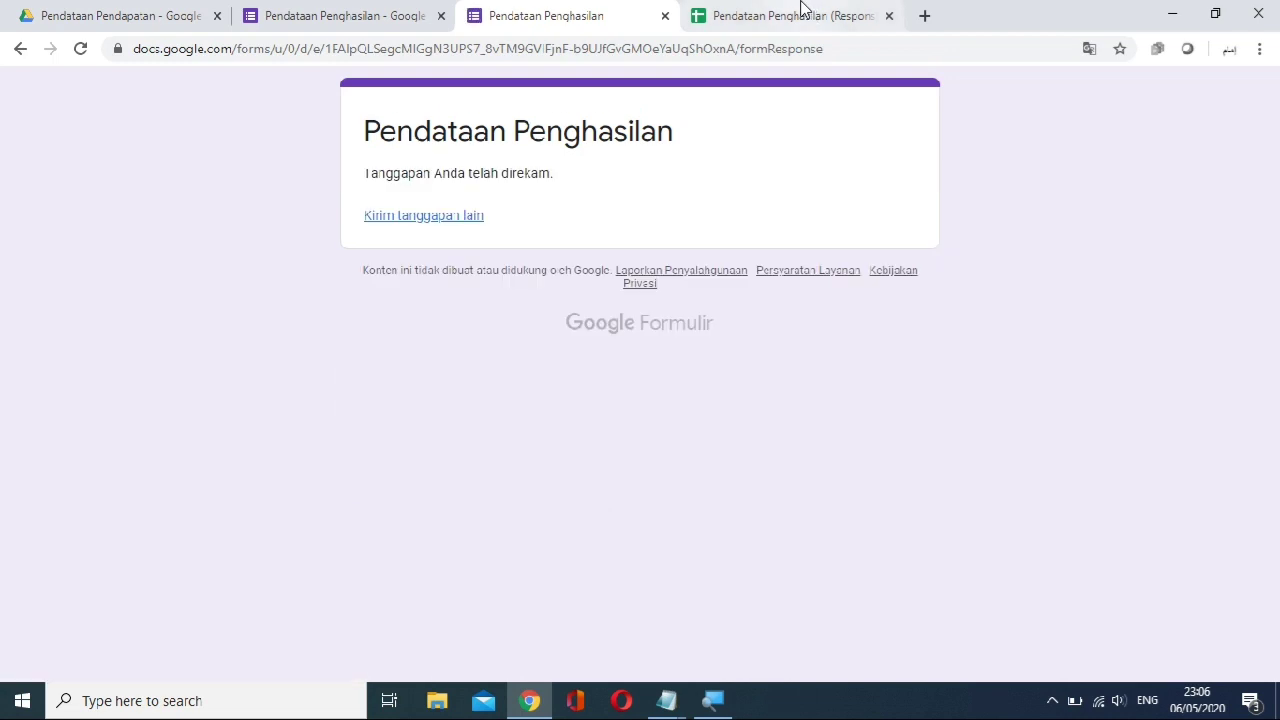
left_click(800, 8)
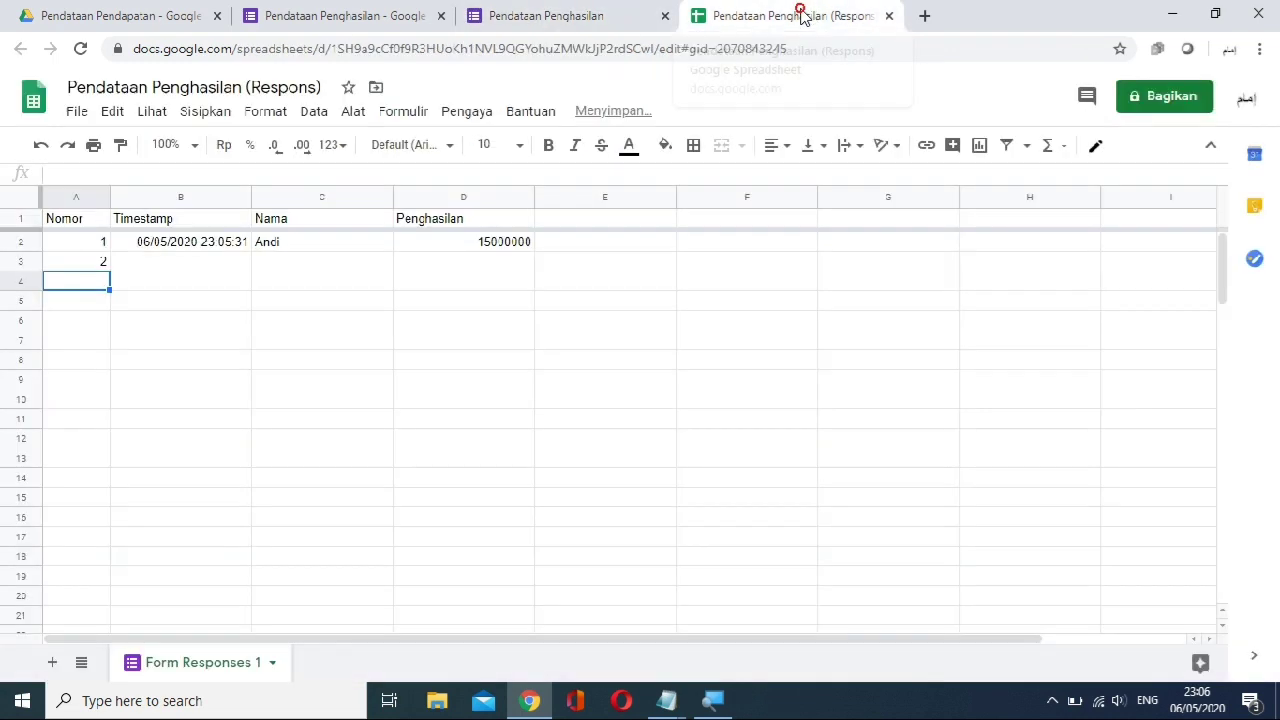
Clear the 2 in A4 and the 1 in A2 from the Nomor column.
left_click(190, 341)
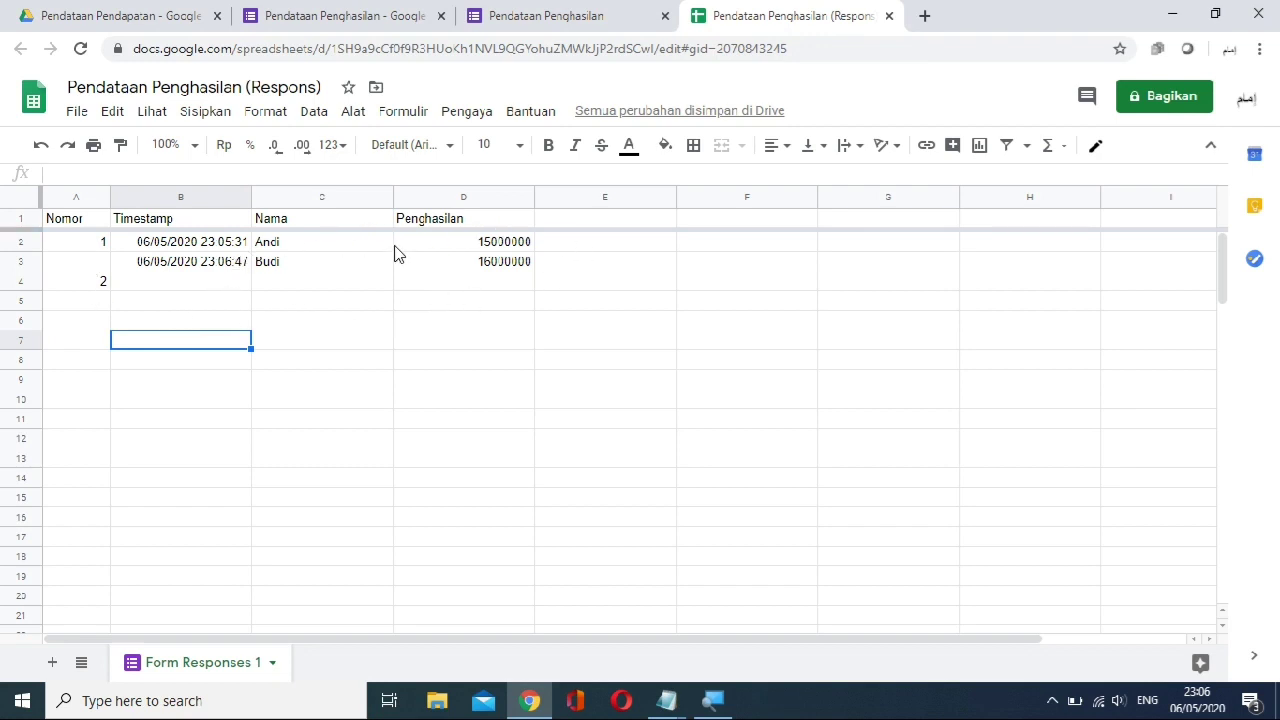
left_click(105, 283)
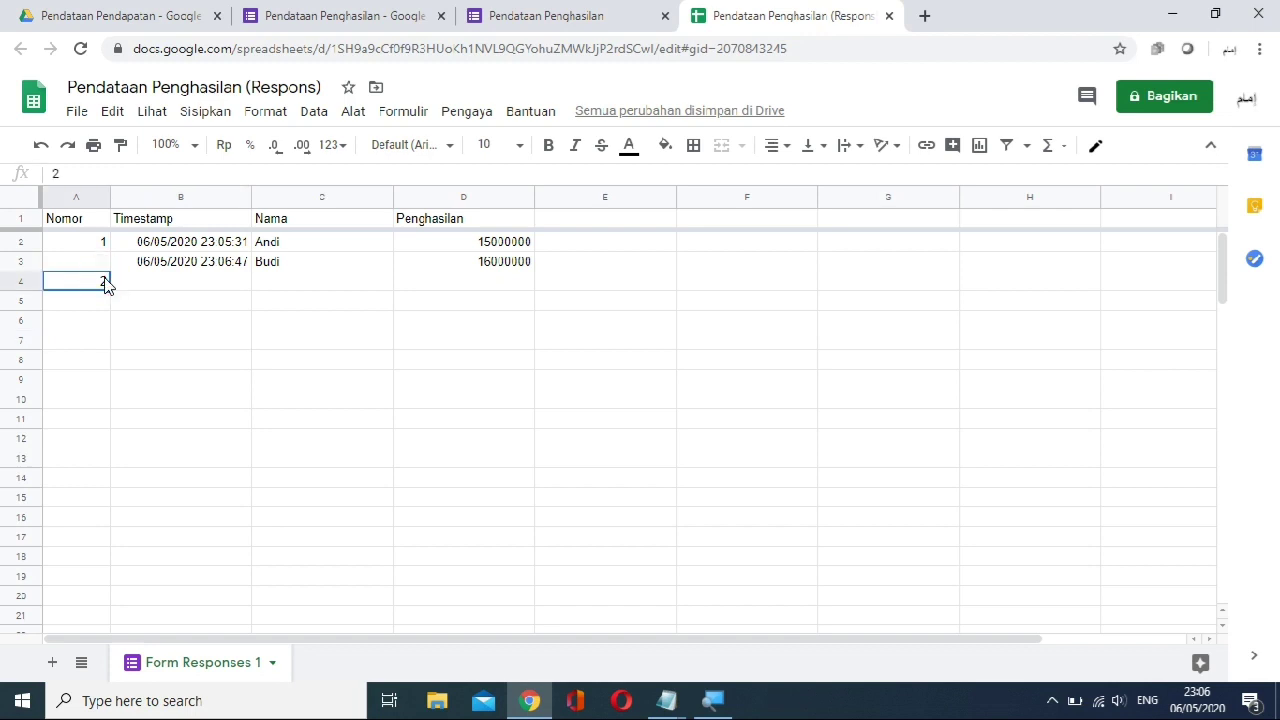
key("Delete")
left_click(101, 251)
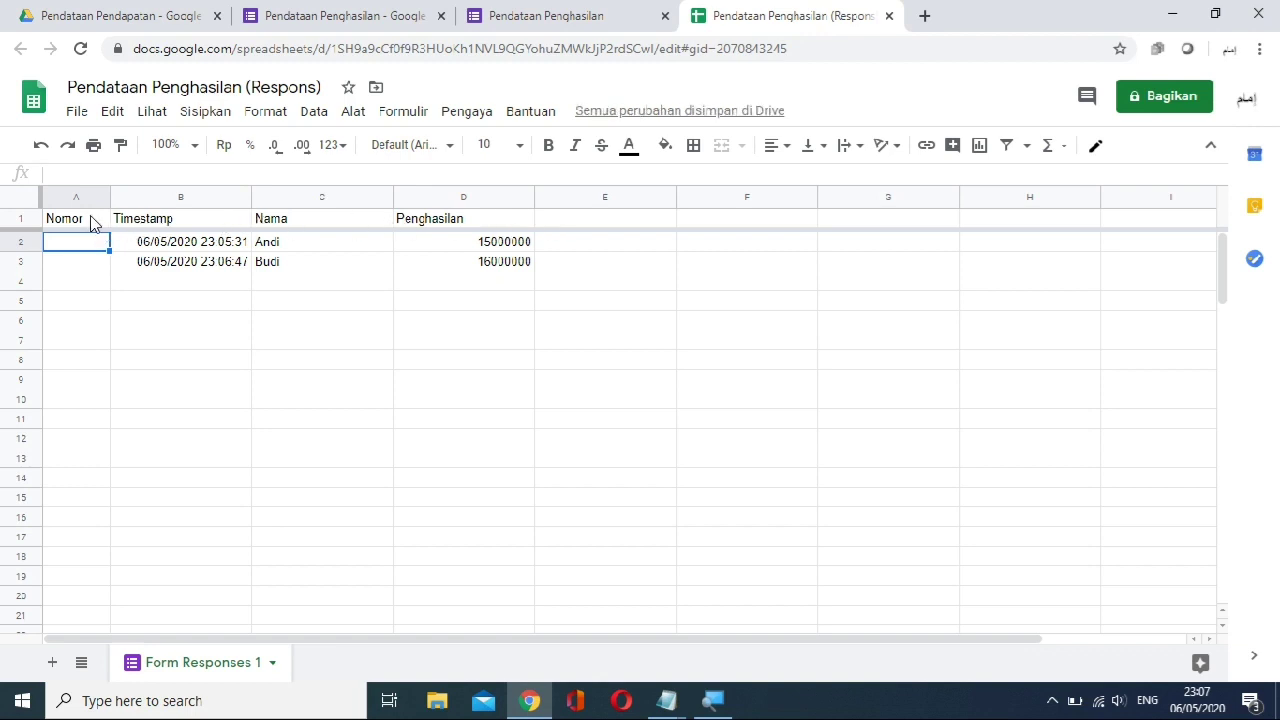
Enter the header 'Hitung 2,5%' in cell E1, right of Penghasilan.
left_click(615, 225)
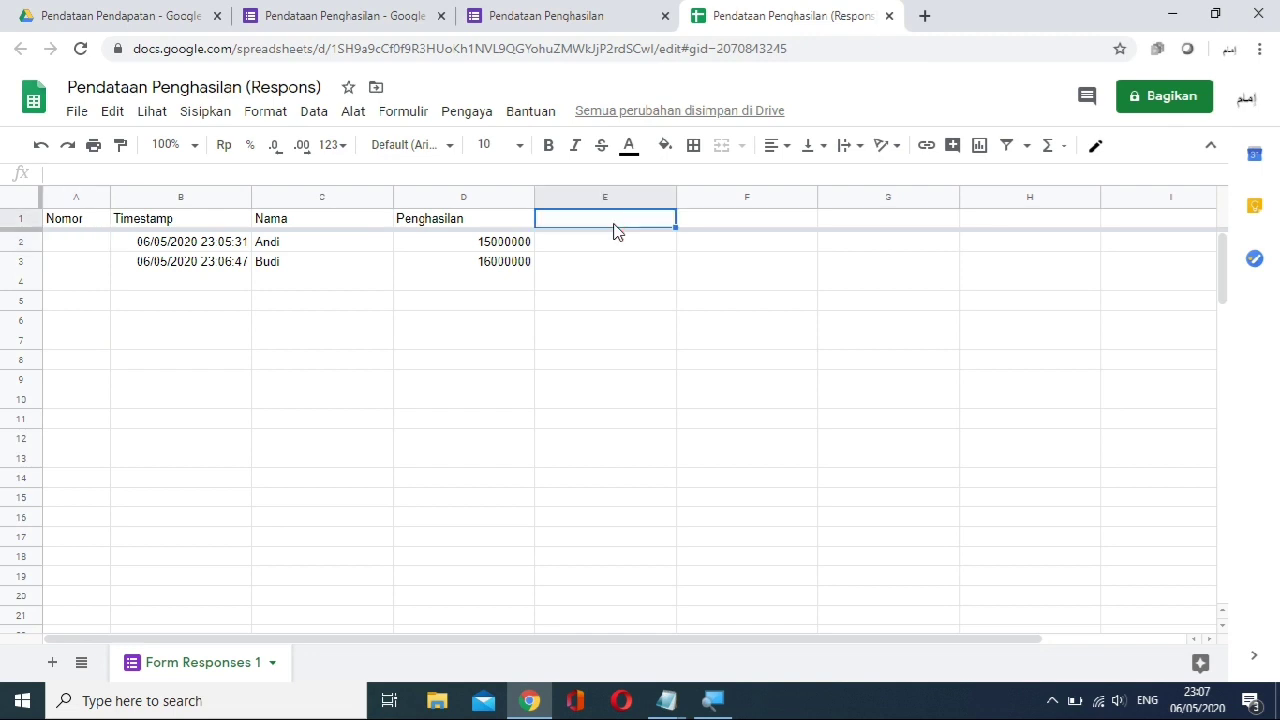
type("Hitu")
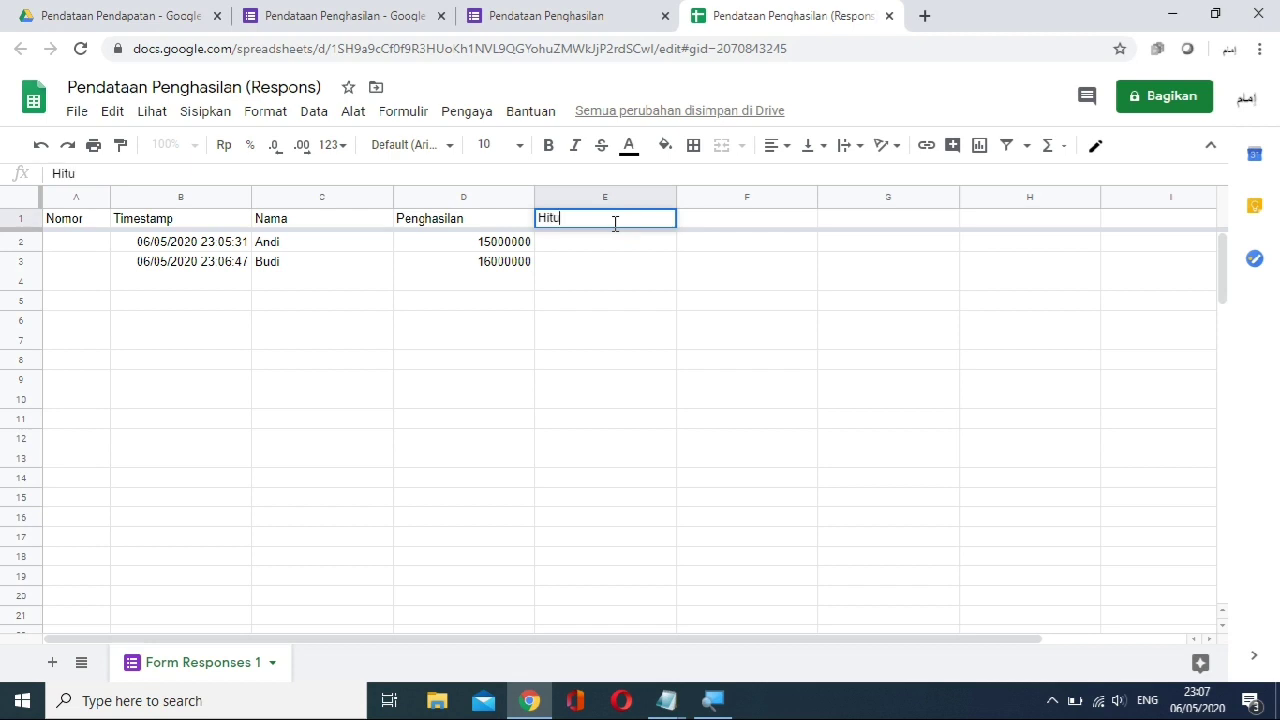
type("g 2,5")
type("%")
left_click(608, 250)
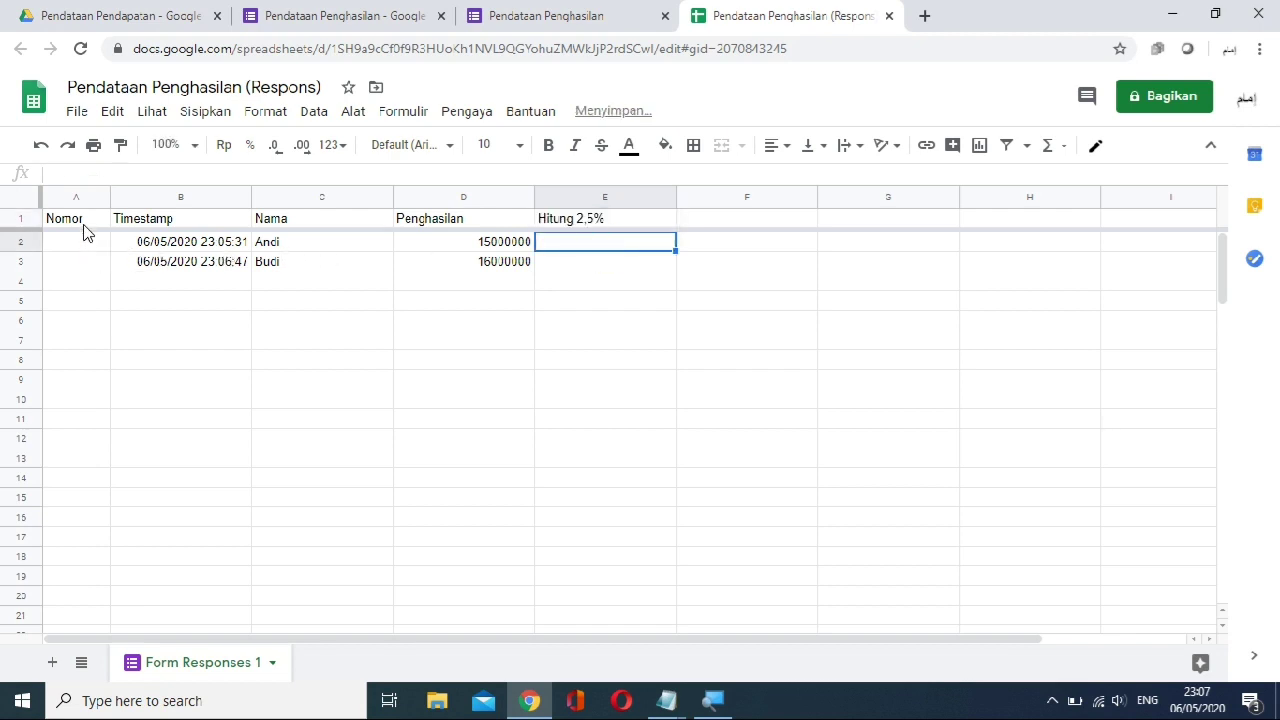
Bring up the Notepad formula and highlight the empty =ARRAYFORMULA() line.
mouse_move(666, 700)
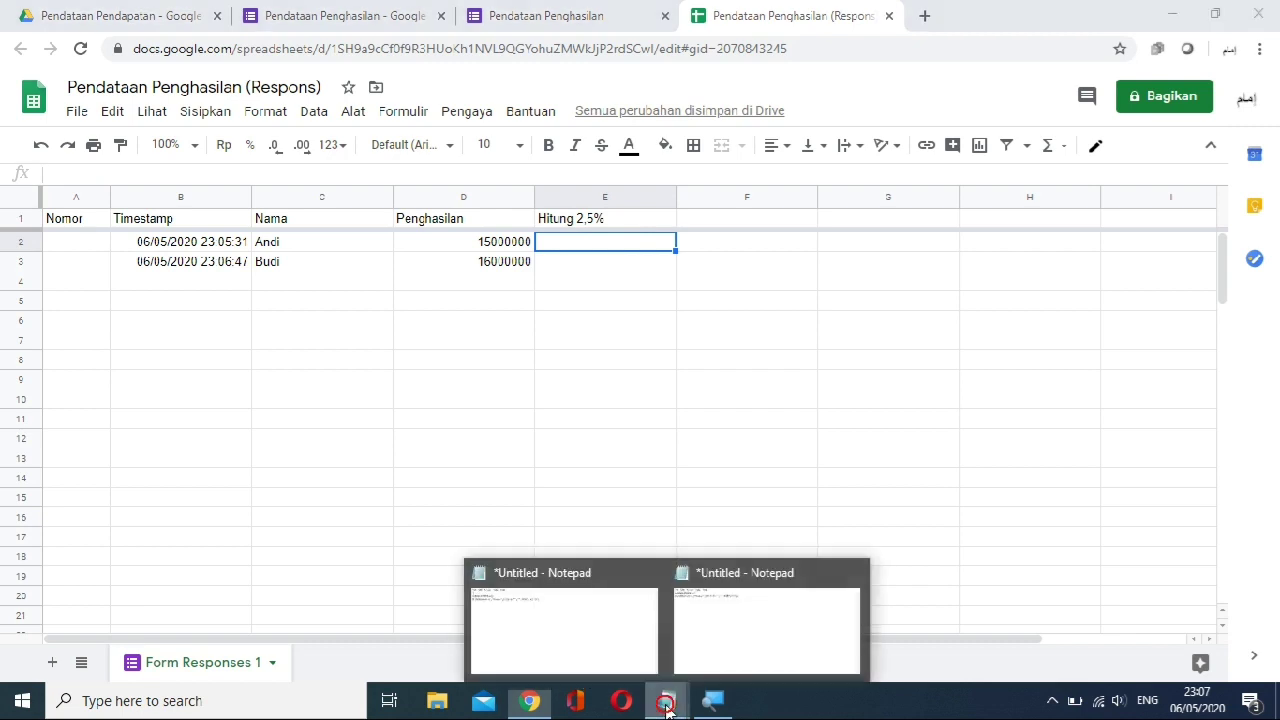
left_click(587, 642)
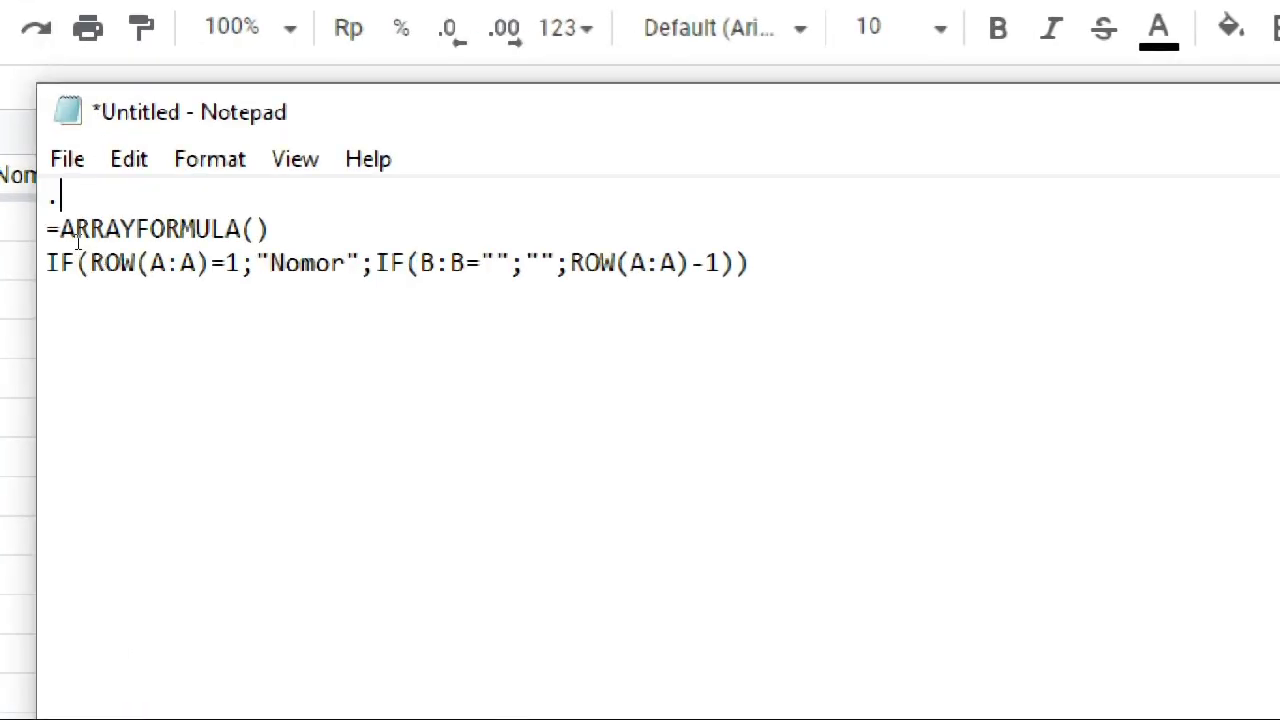
left_click_drag(62, 238, 190, 248)
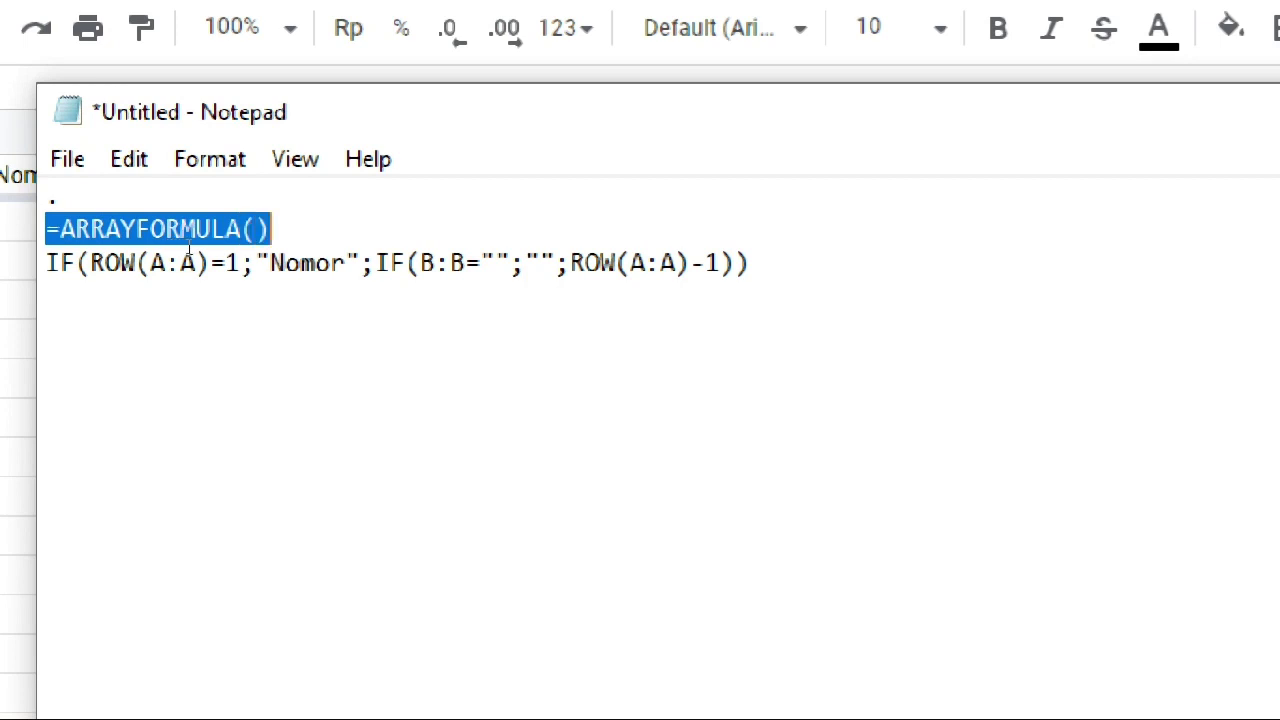
key("Right")
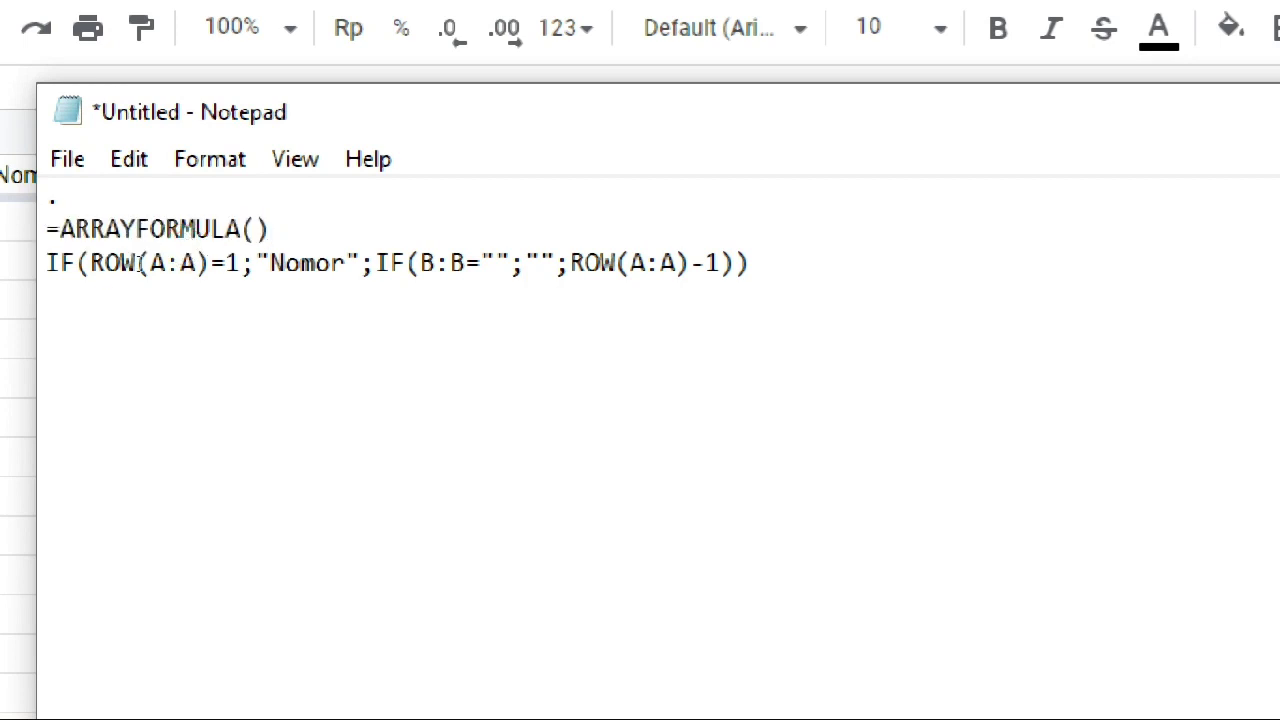
Walk through the IF line, highlighting ROW(A:A)=1, "Nomor", B:B="", the empty result and ROW(A:A)-1.
left_click(75, 262)
left_click(74, 262)
key("shift+Right")
key("shift+Right")
key("shift+Right")
key("shift+Right")
key("shift+Right")
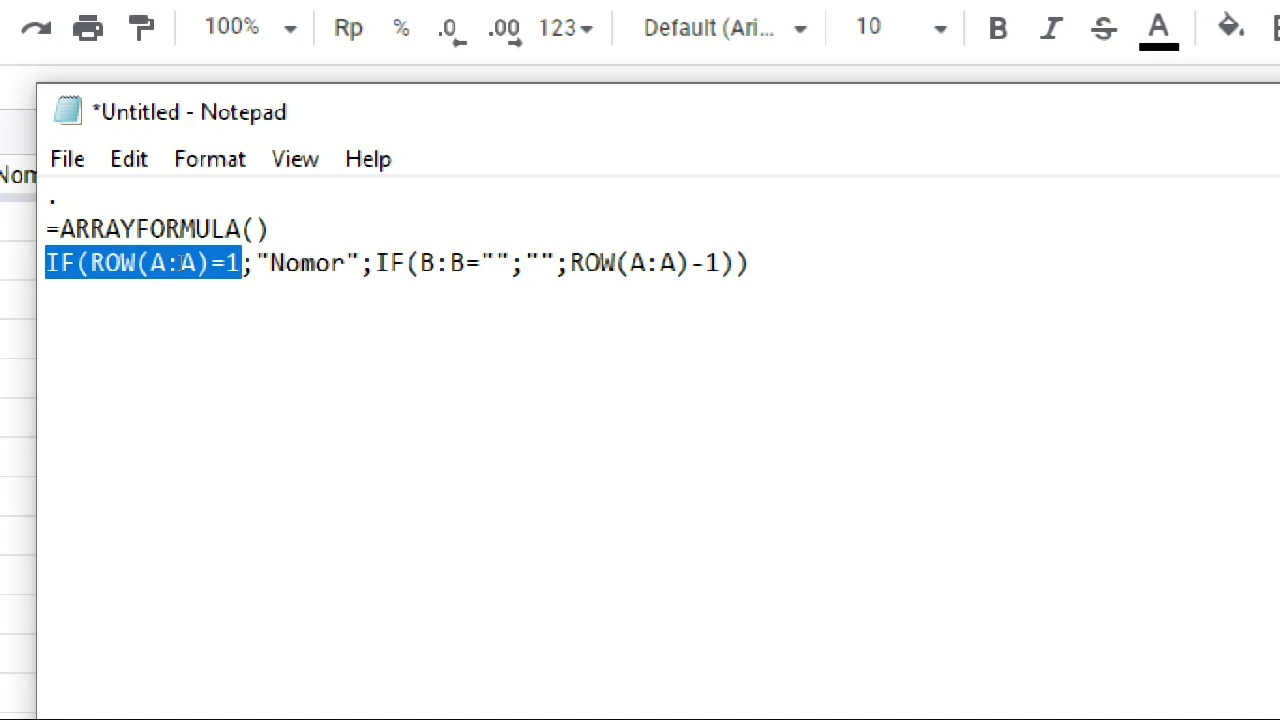
key("Right")
key("Right")
key("shift+Right")
key("shift+Right")
key("shift+Right")
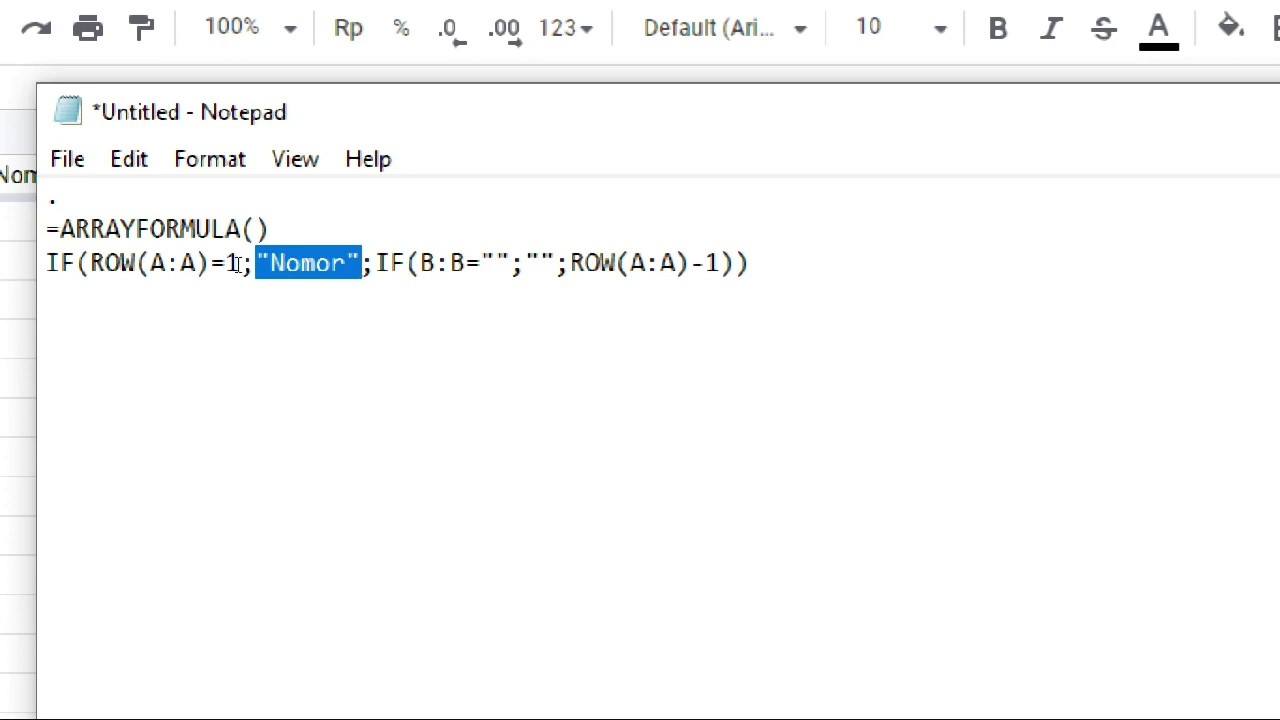
key("Right")
key("Right")
key("Right")
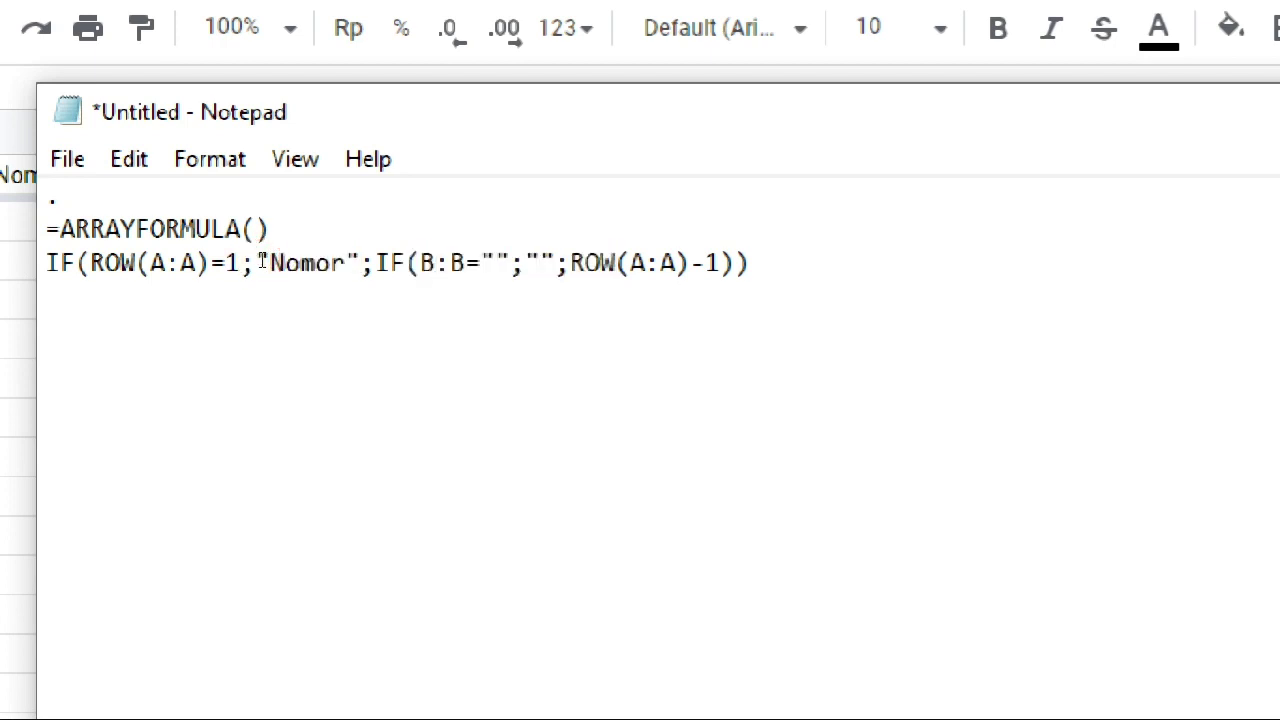
key("shift+Left")
key("shift+Right")
key("shift+Right")
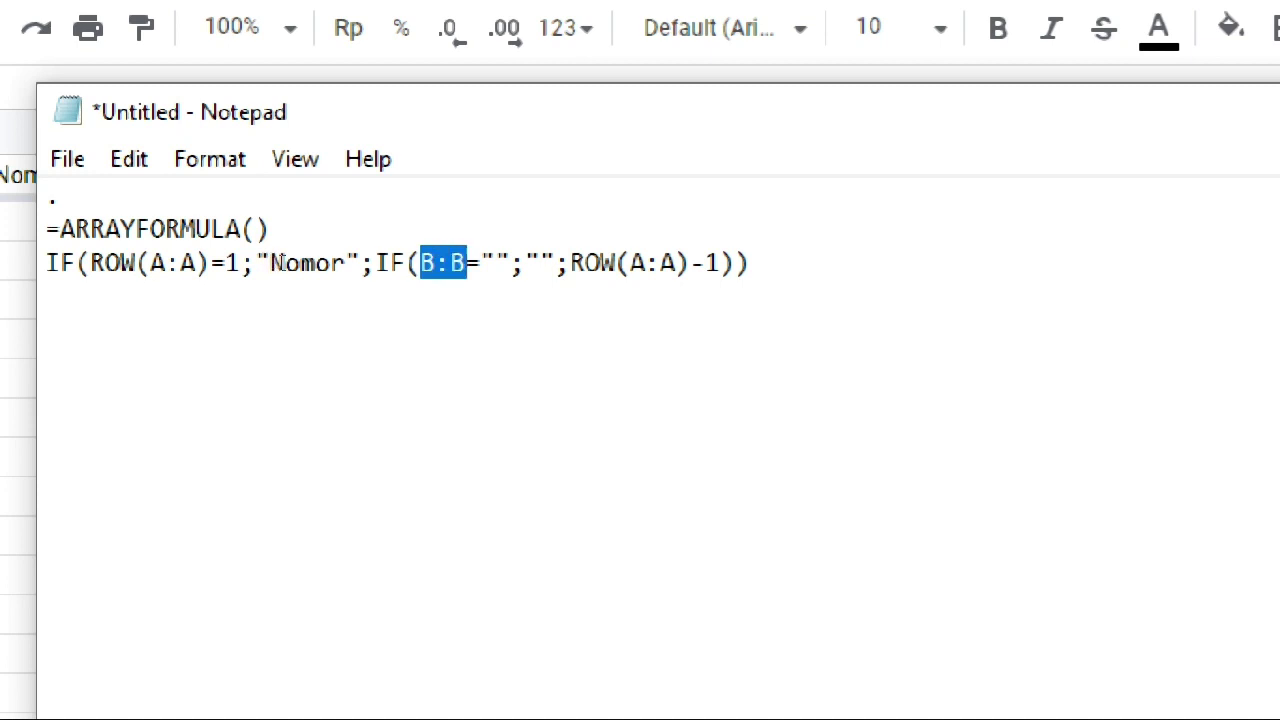
key("Right")
key("Right")
key("shift+Right")
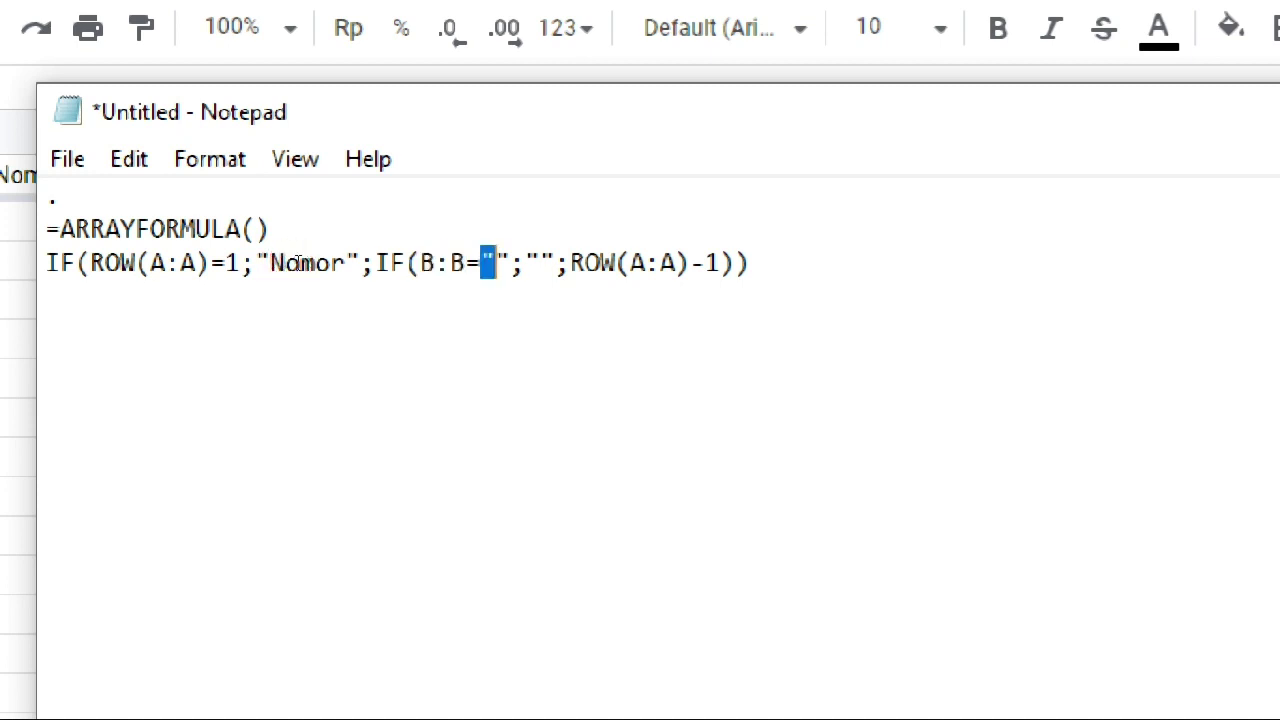
key("shift+Right")
key("Right")
key("Right")
key("shift+Right")
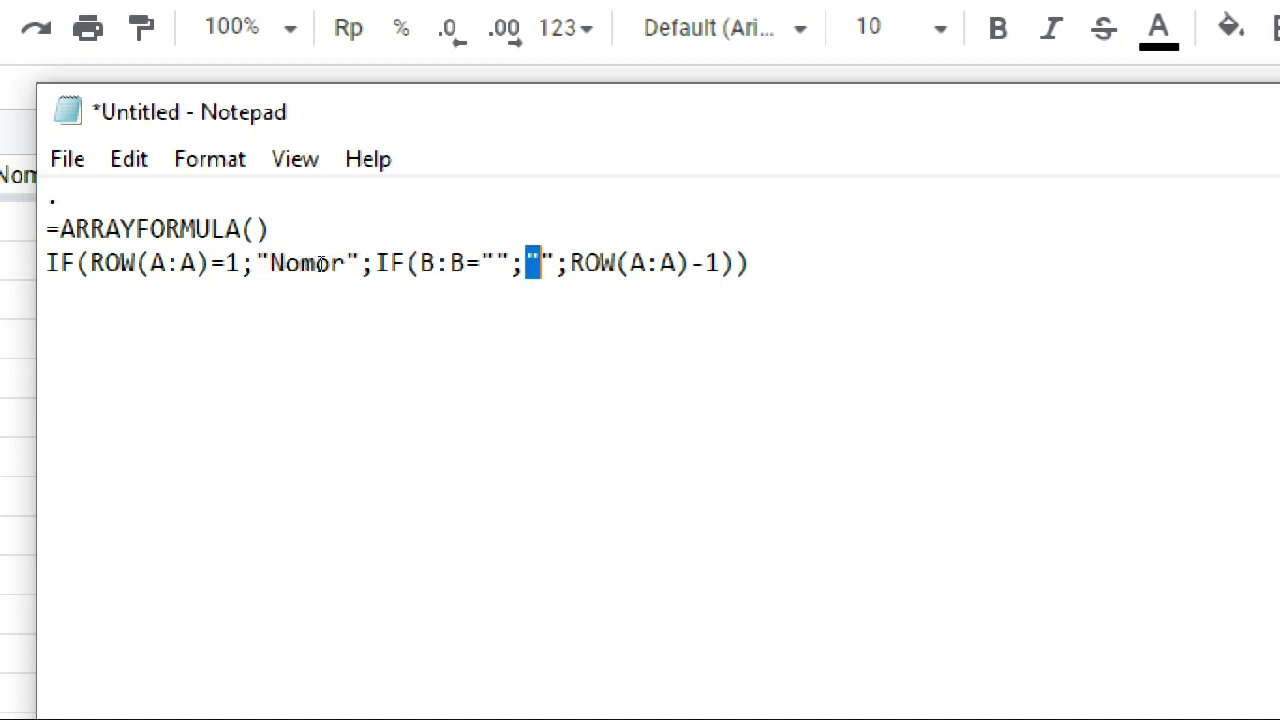
key("shift+Right")
key("Right")
key("Right")
key("Right")
key("shift+Right")
key("shift+Right")
key("shift+Right")
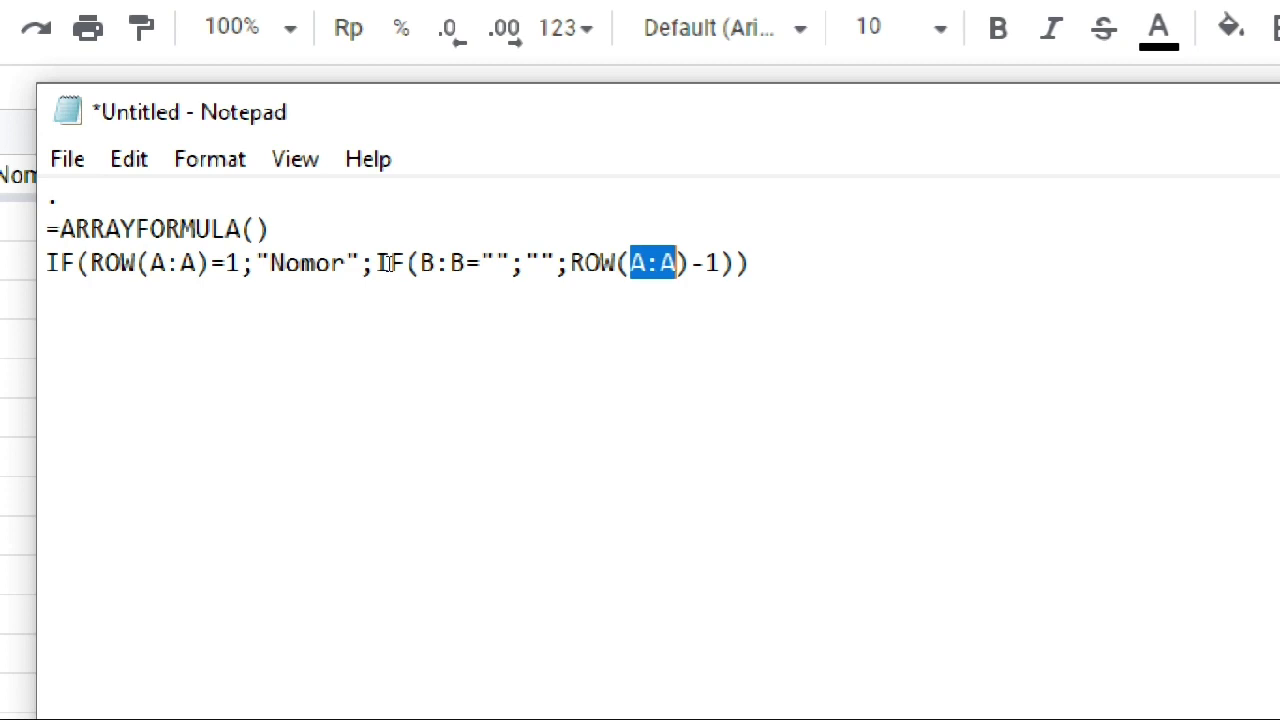
key("Right")
key("Right")
key("shift+Right")
key("shift+Right")
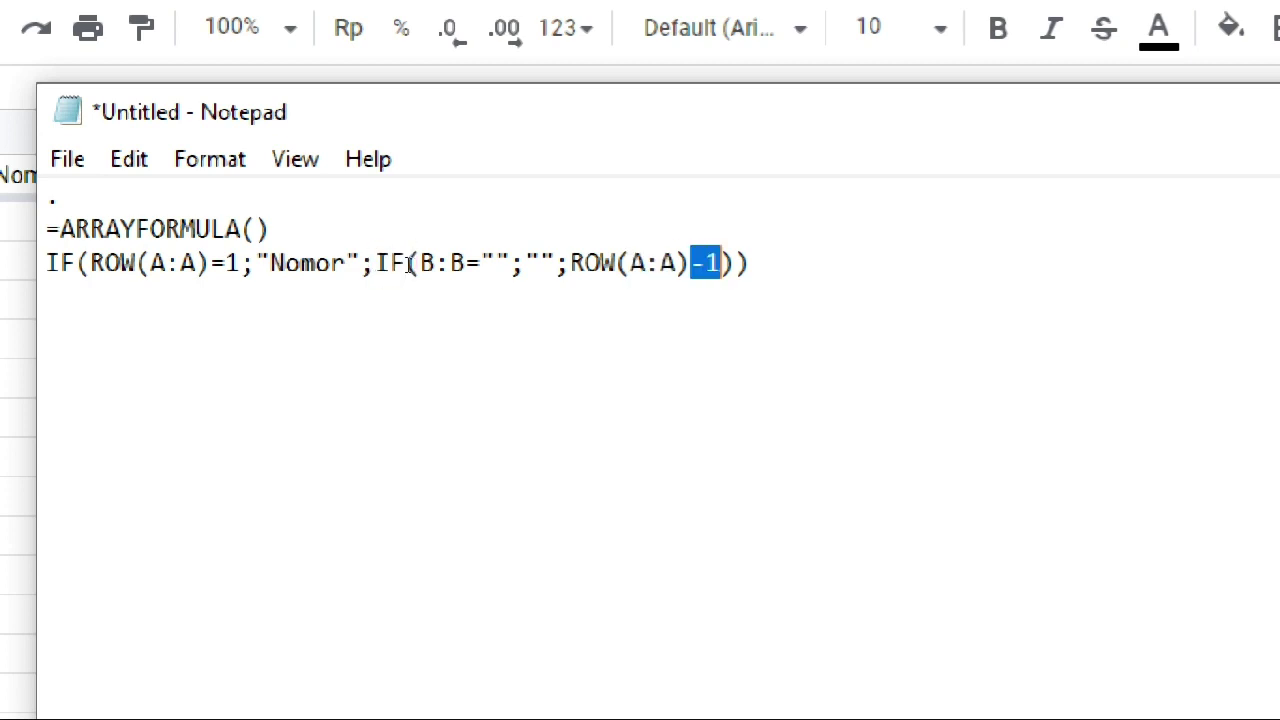
key("End")
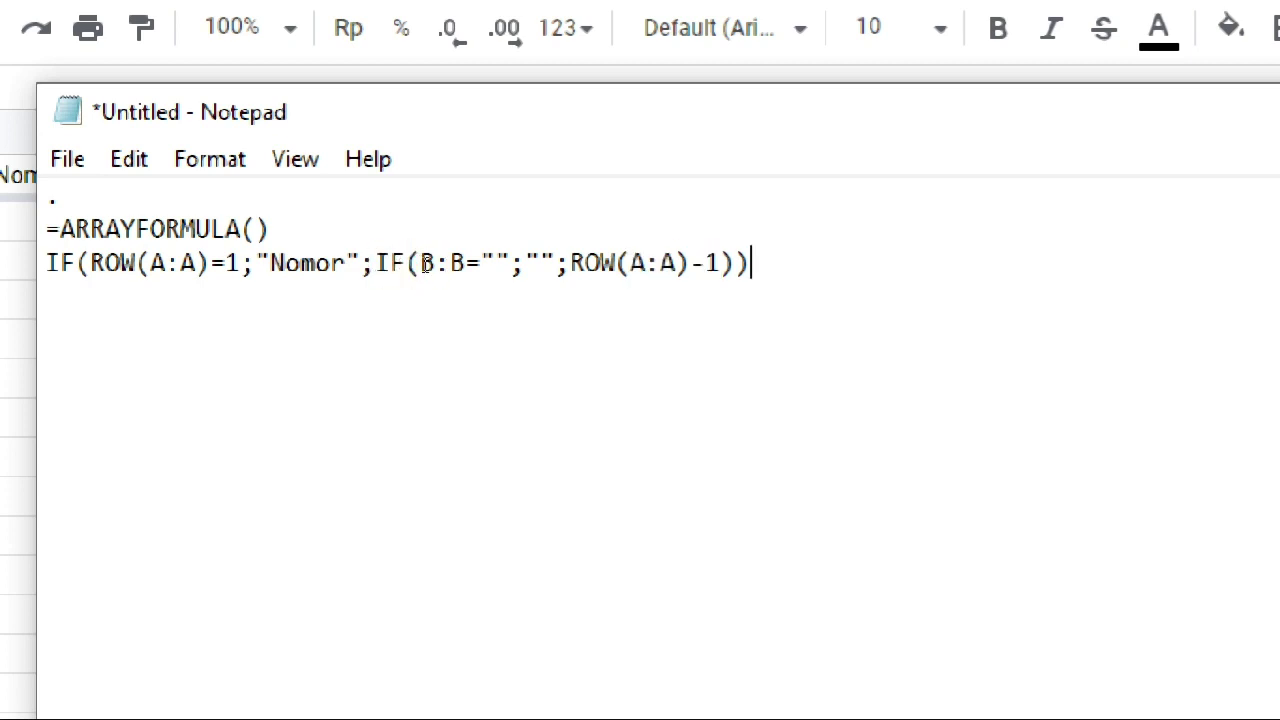
Cut the IF line and paste it inside the ARRAYFORMULA() parentheses.
left_click_drag(425, 263, 65, 262)
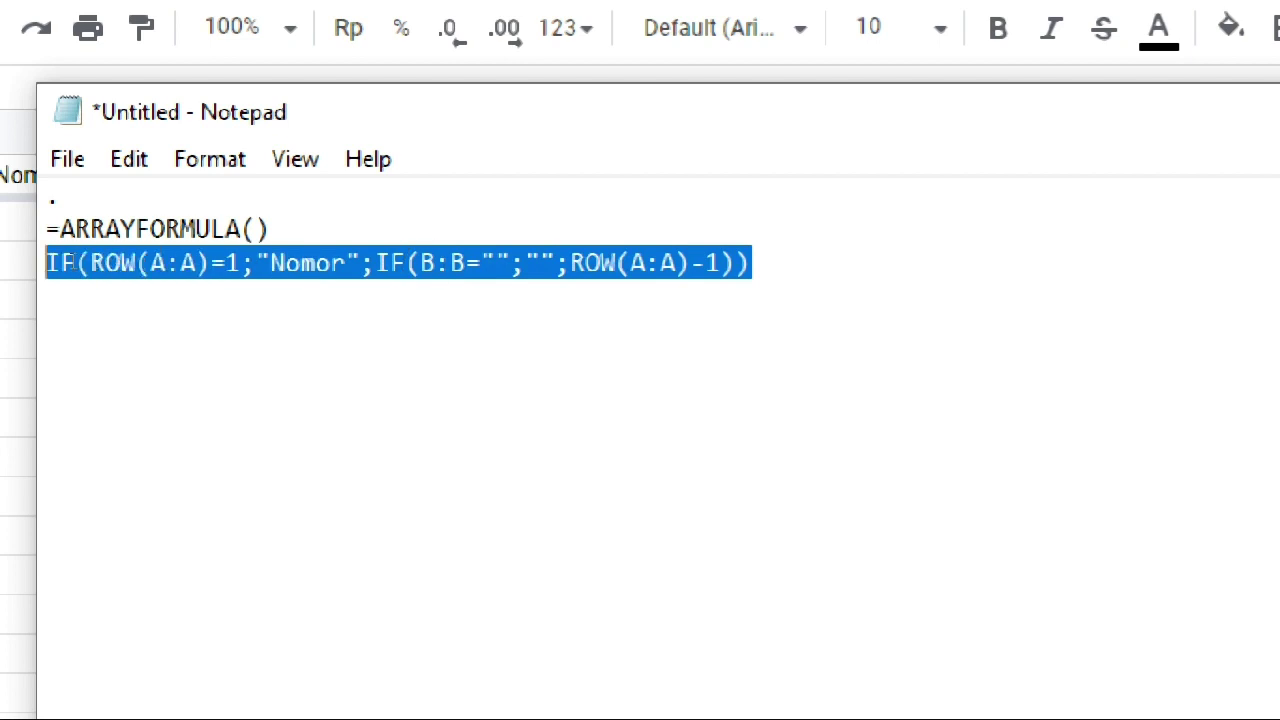
right_click(88, 262)
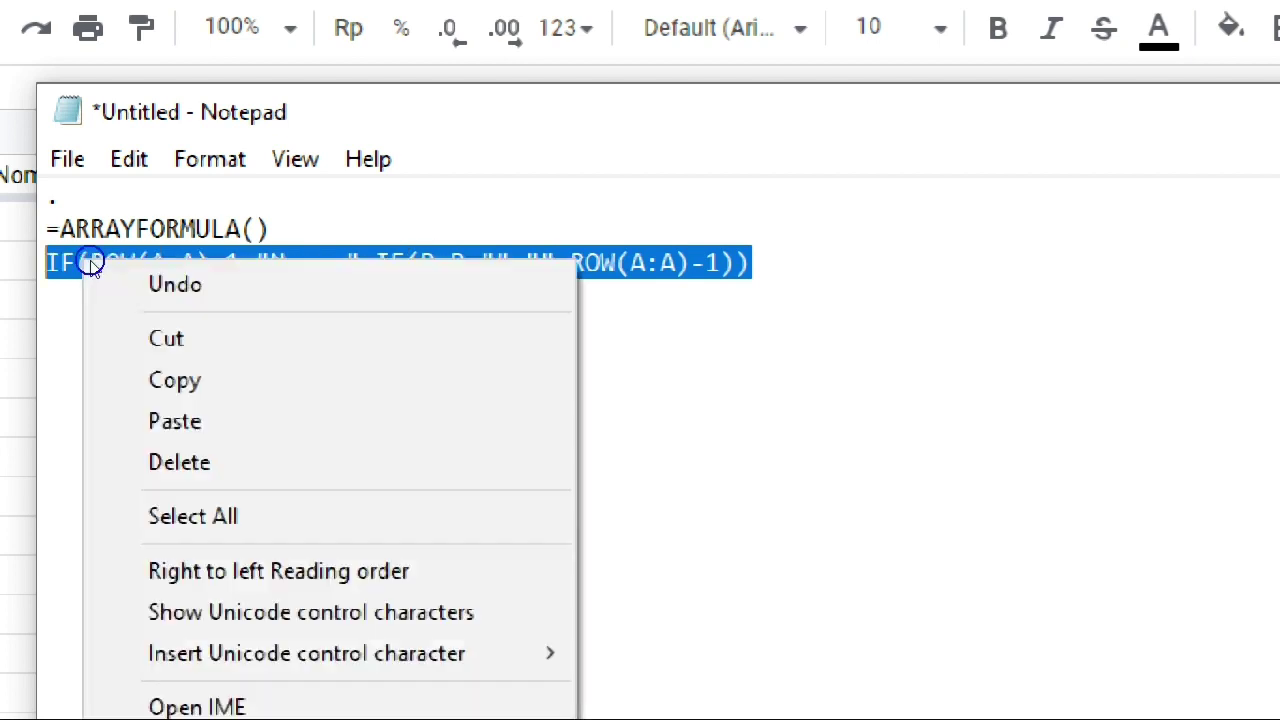
left_click(128, 303)
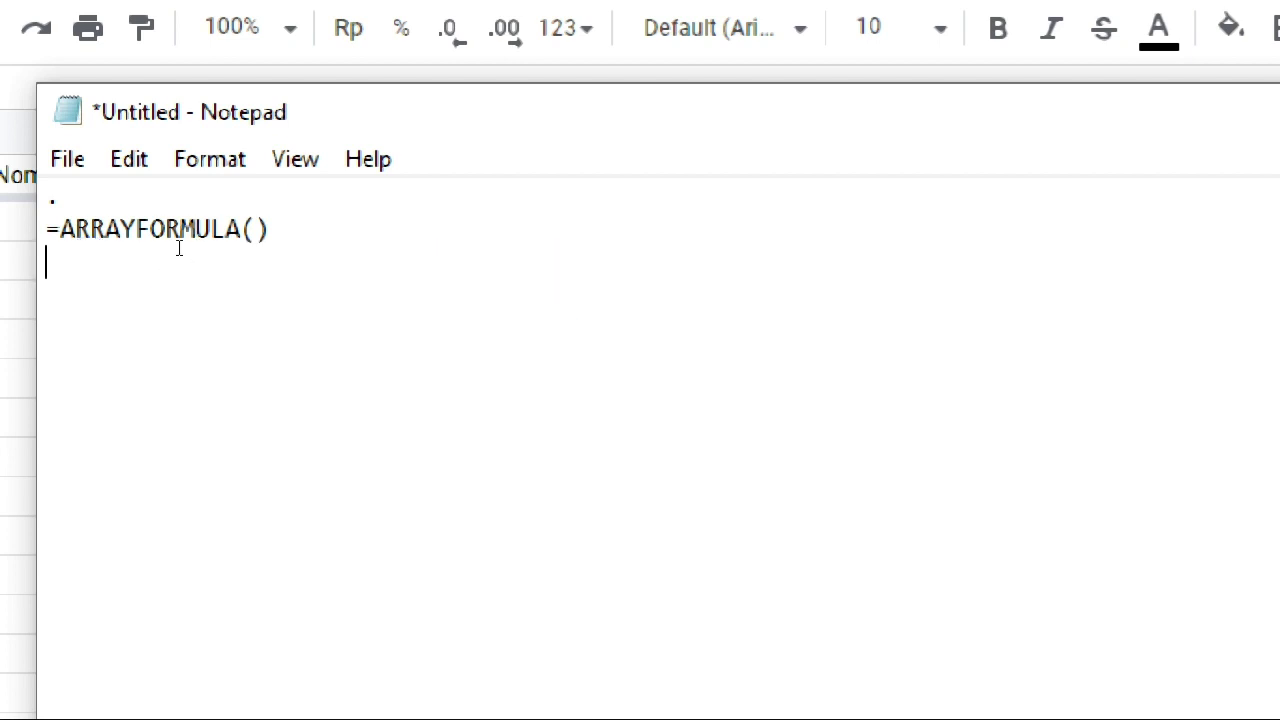
right_click(179, 248)
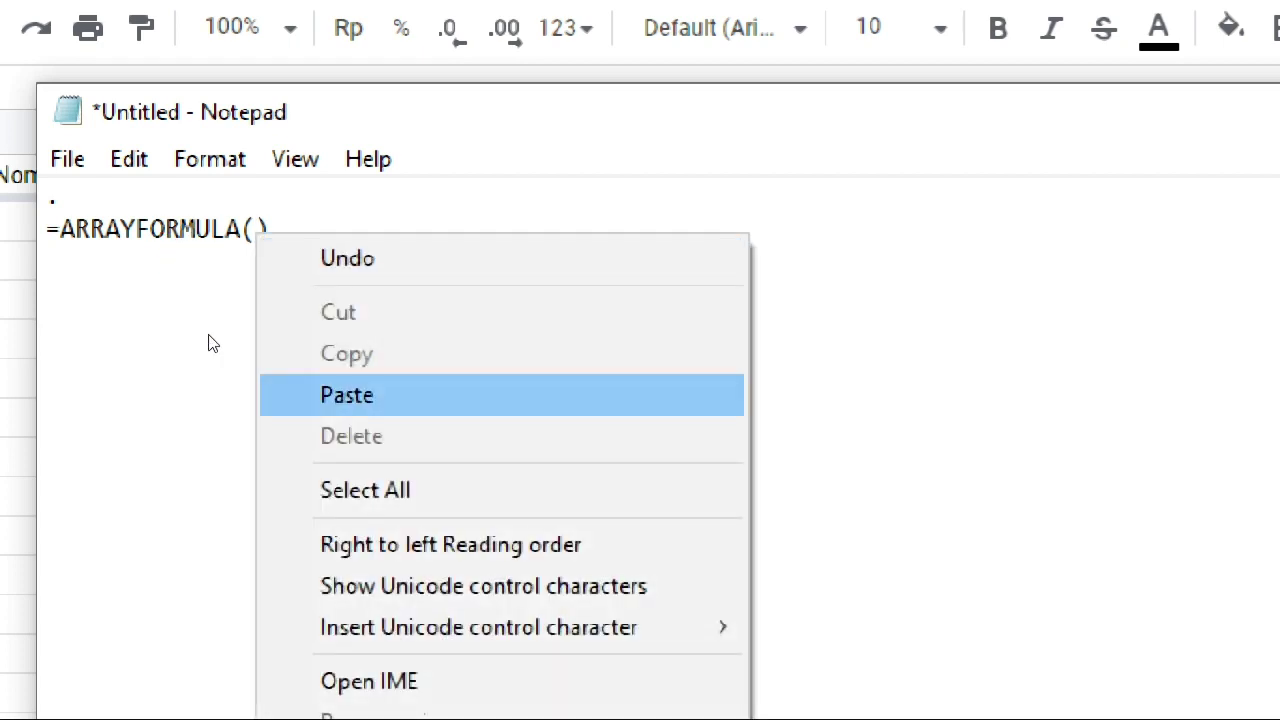
key("Return")
left_click(207, 333)
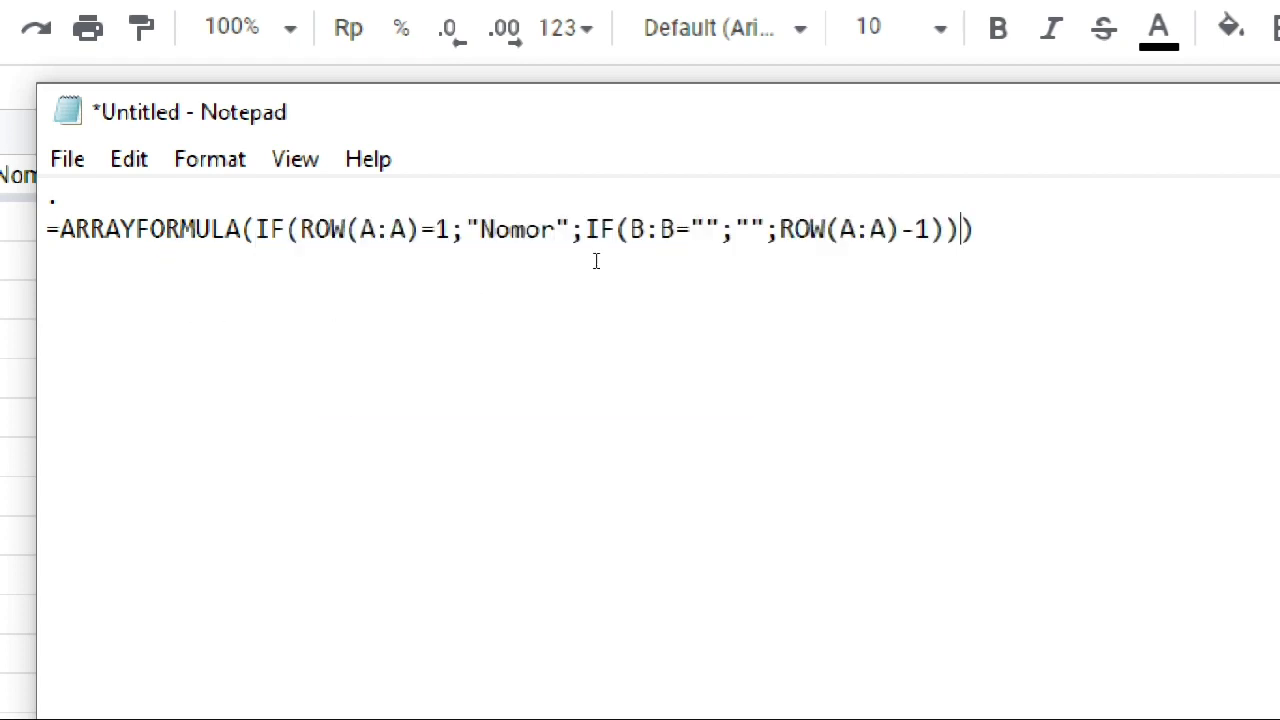
Copy the combined =ARRAYFORMULA(IF(ROW(A:A)=1;"Nomor";...)) formula.
key("End")
key("shift+Left")
key("shift+Left")
key("shift+Left")
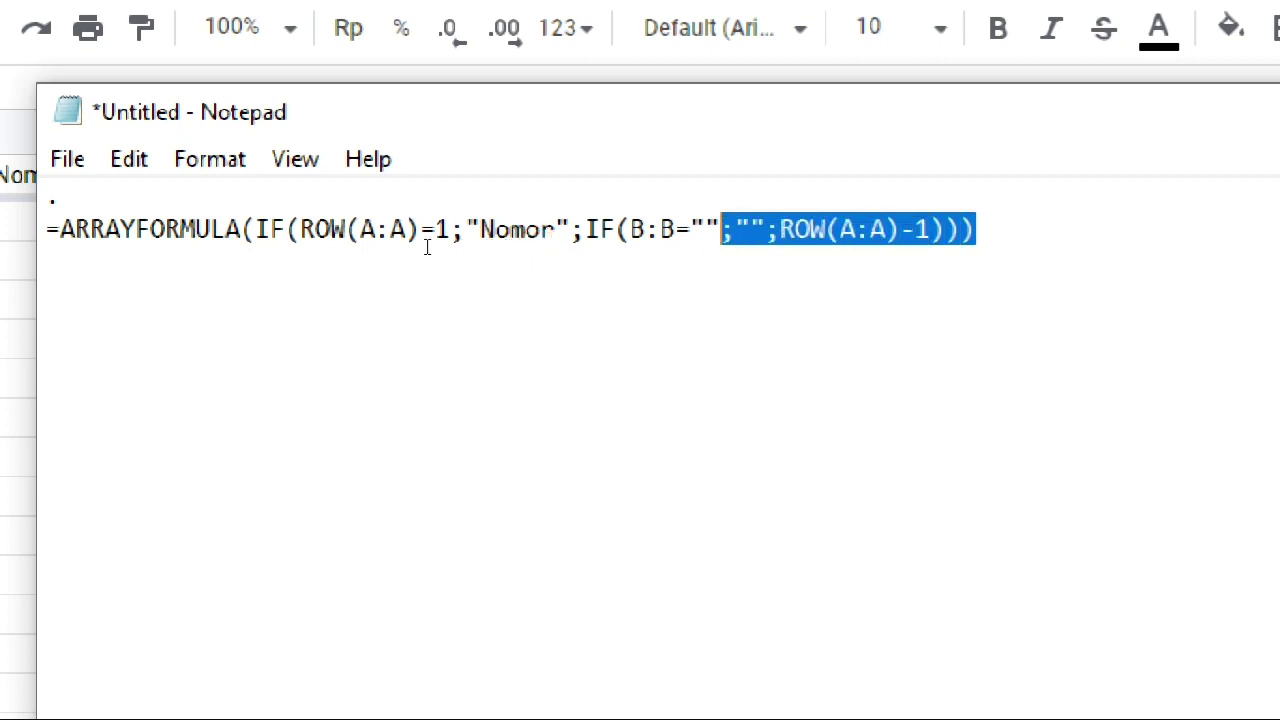
key("shift+Left")
key("shift+Left")
key("shift+Left")
key("shift+Left")
key("shift+Left")
key("shift+Left")
key("shift+Left")
key("shift+Left")
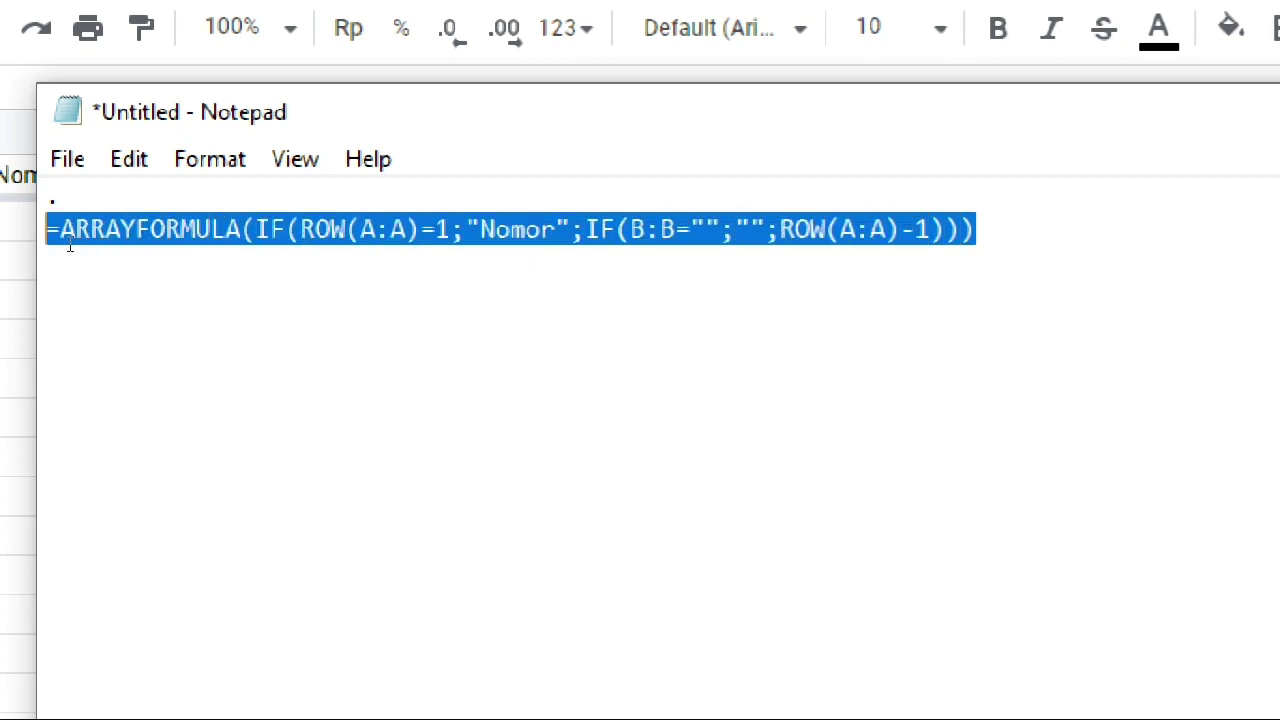
right_click(94, 245)
left_click(150, 345)
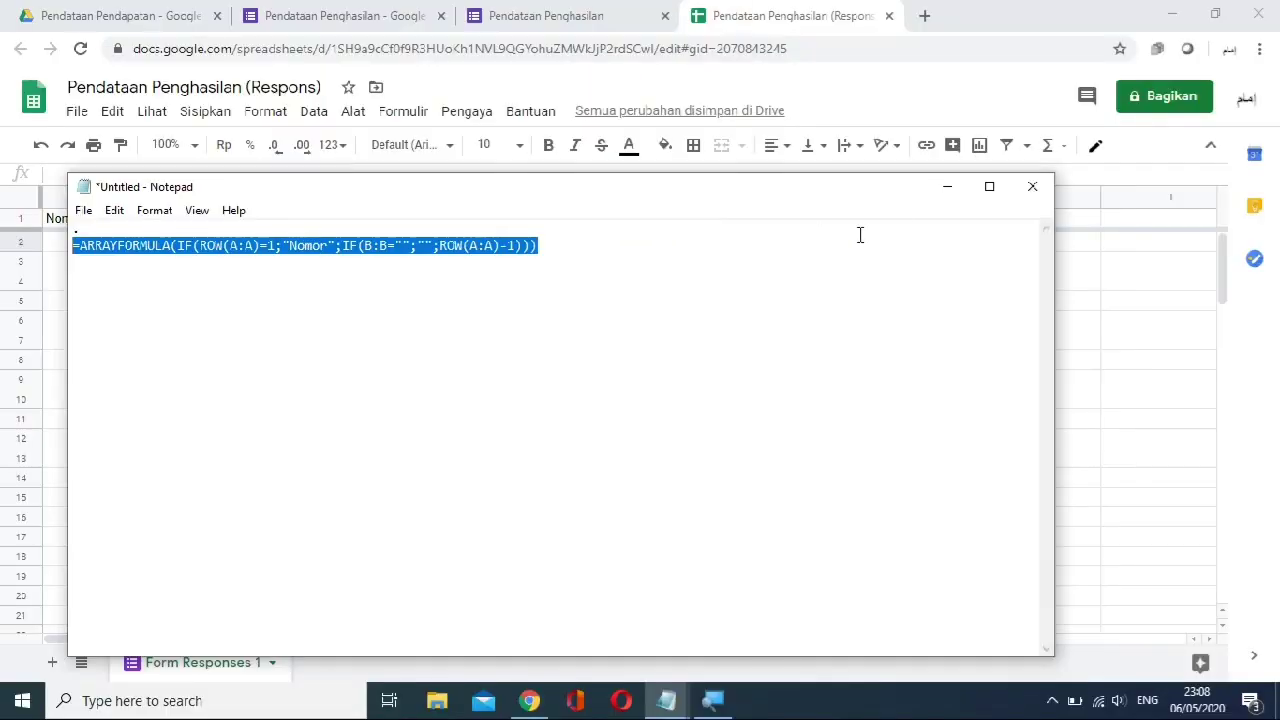
Paste the numbering ARRAYFORMULA into cell A2 and inspect it, which shows #REF!
left_click(940, 190)
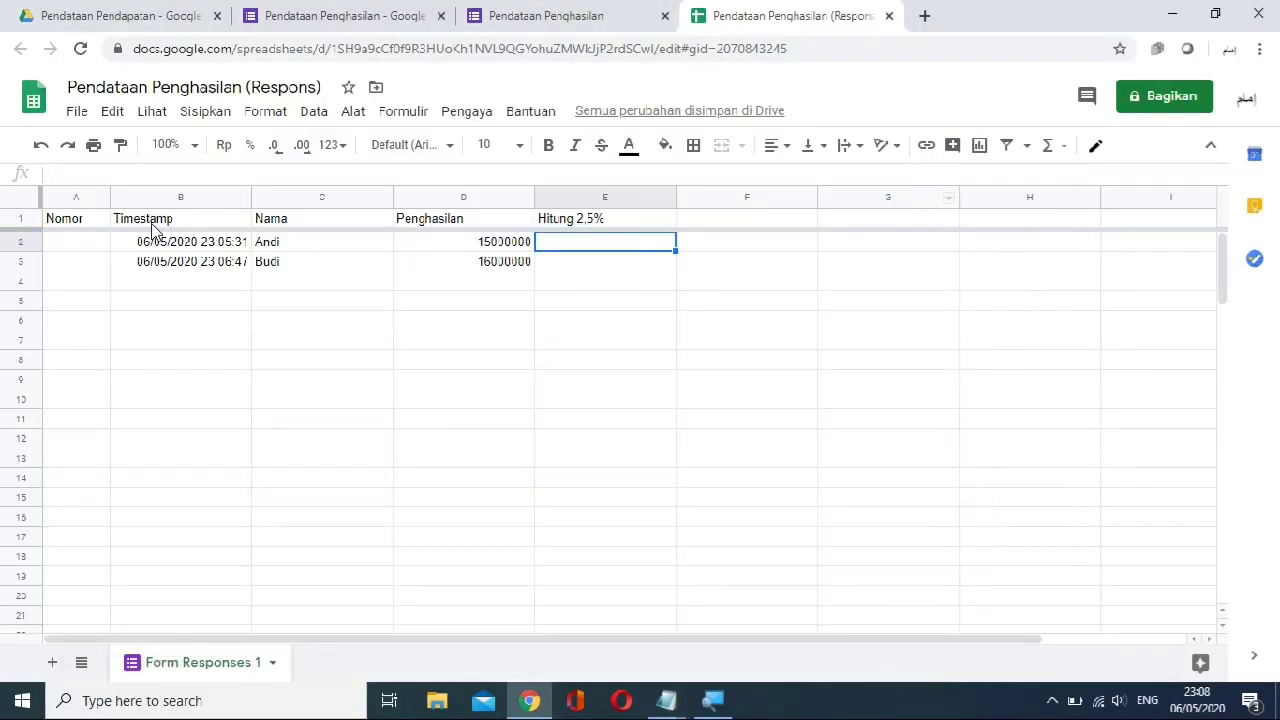
left_click(85, 238)
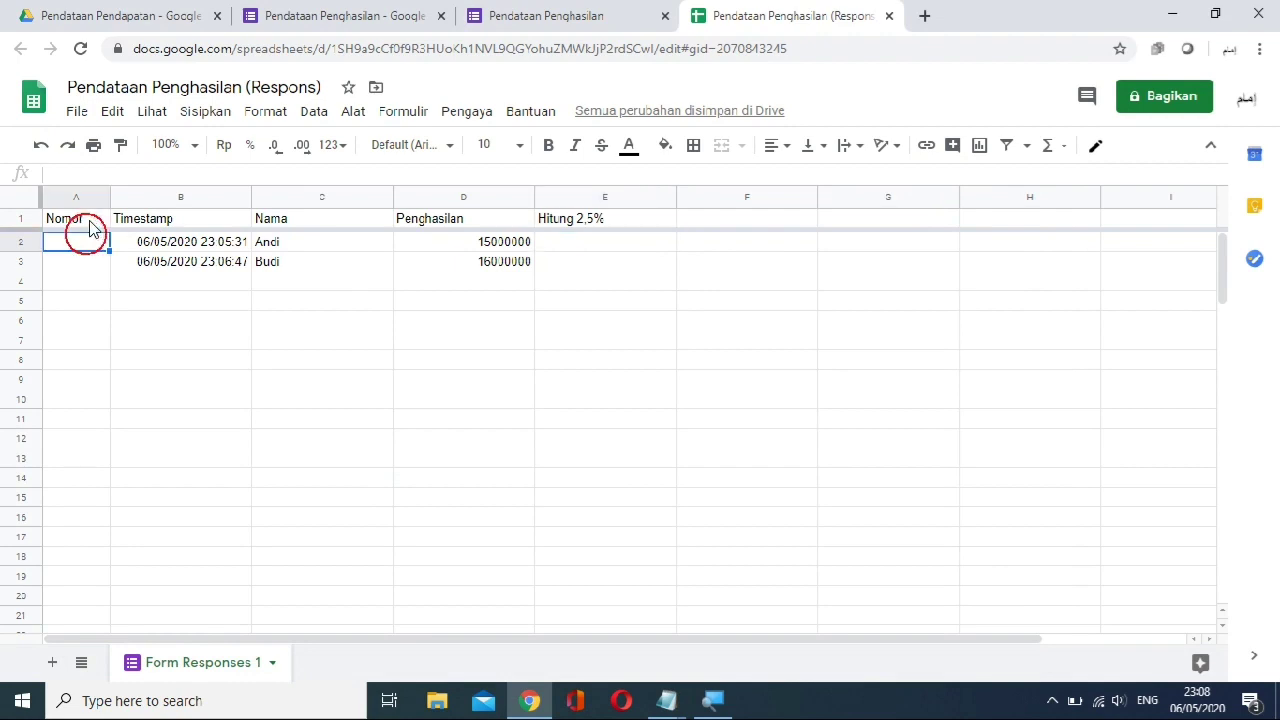
left_click(93, 170)
right_click(93, 170)
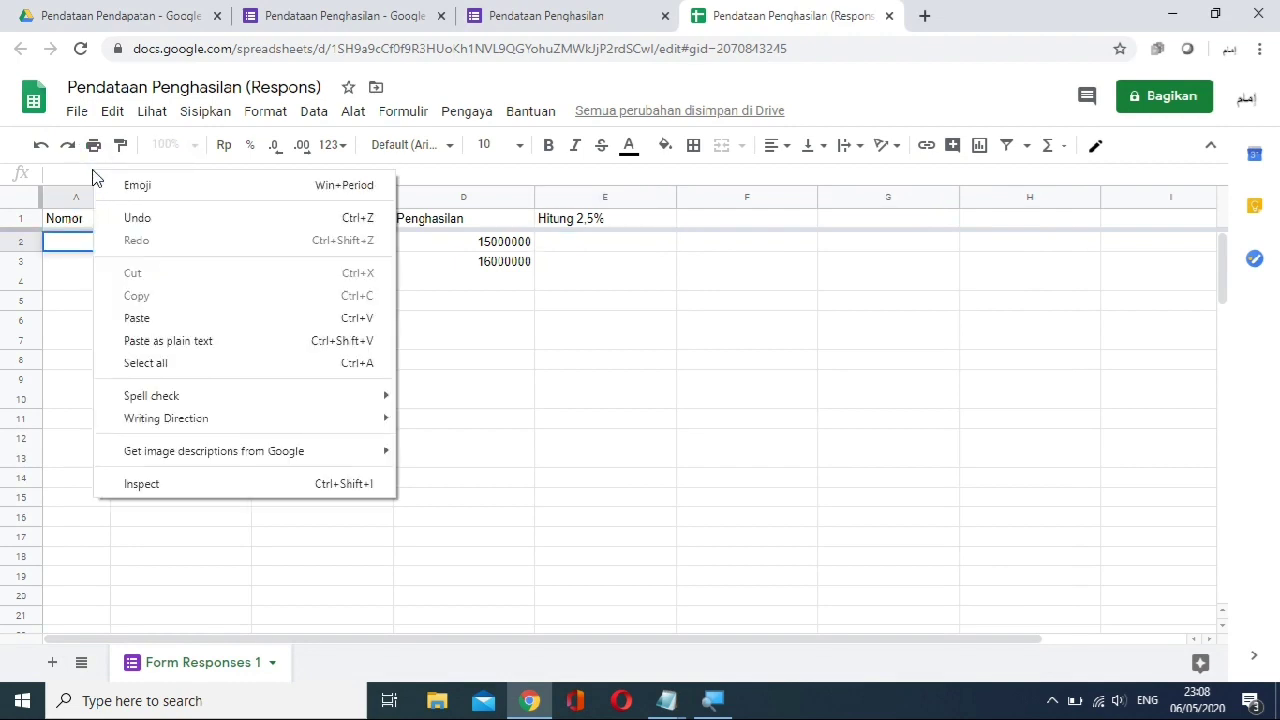
left_click(128, 318)
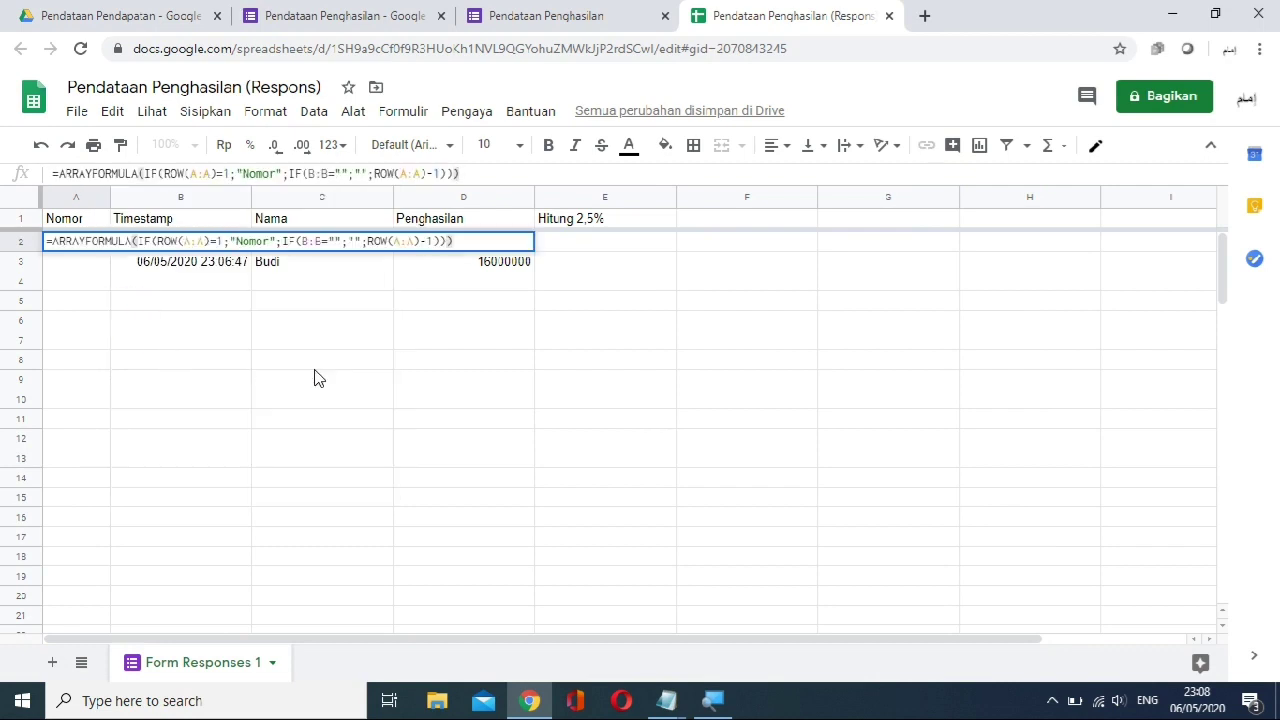
key("Return")
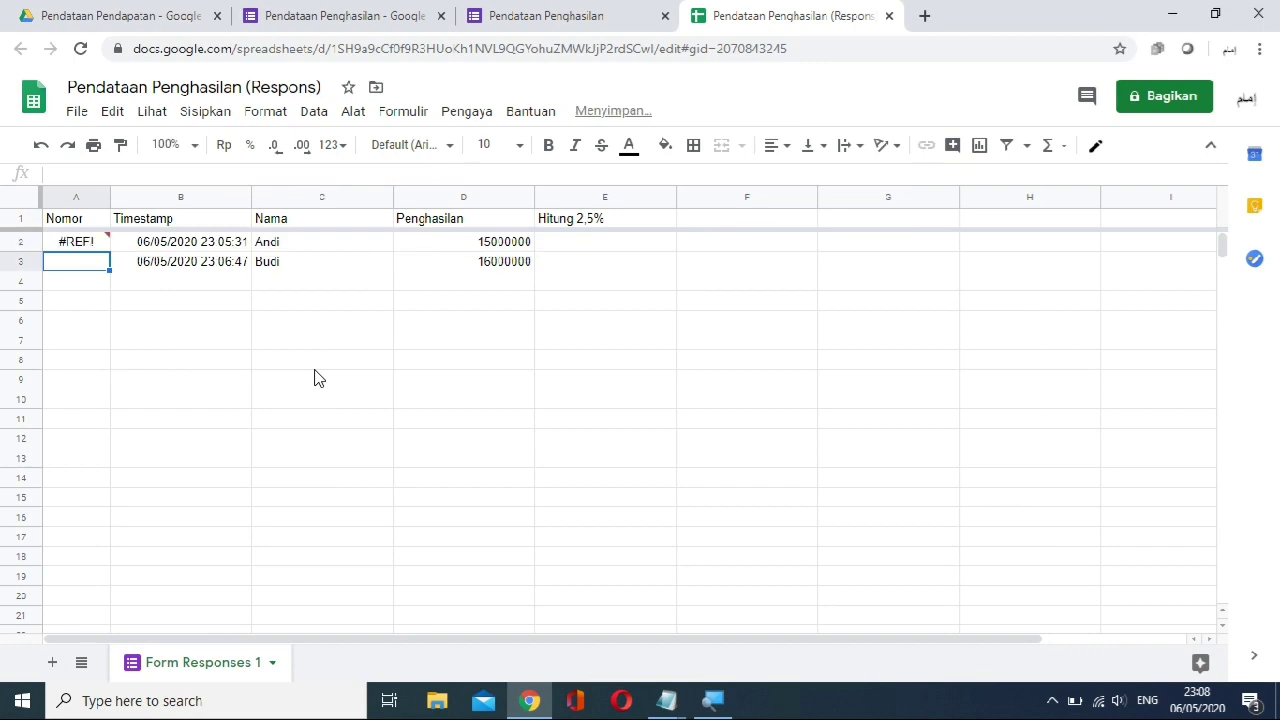
left_click(93, 247)
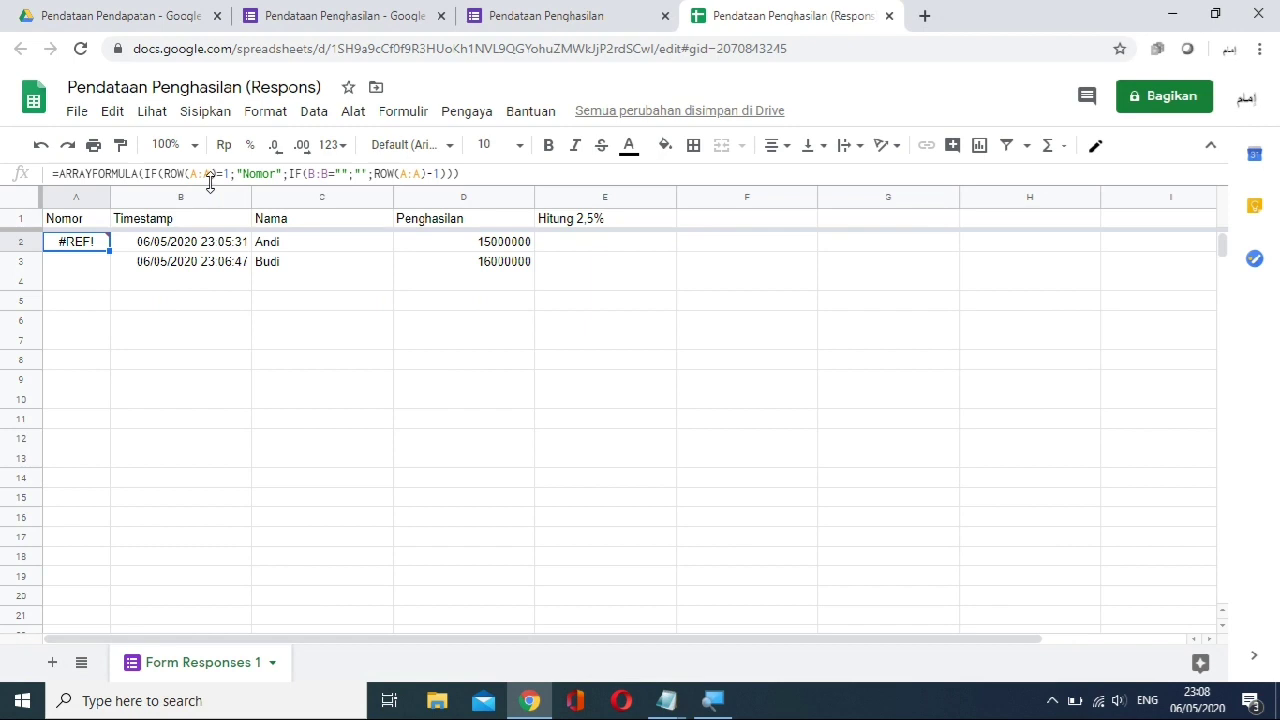
left_click(225, 176)
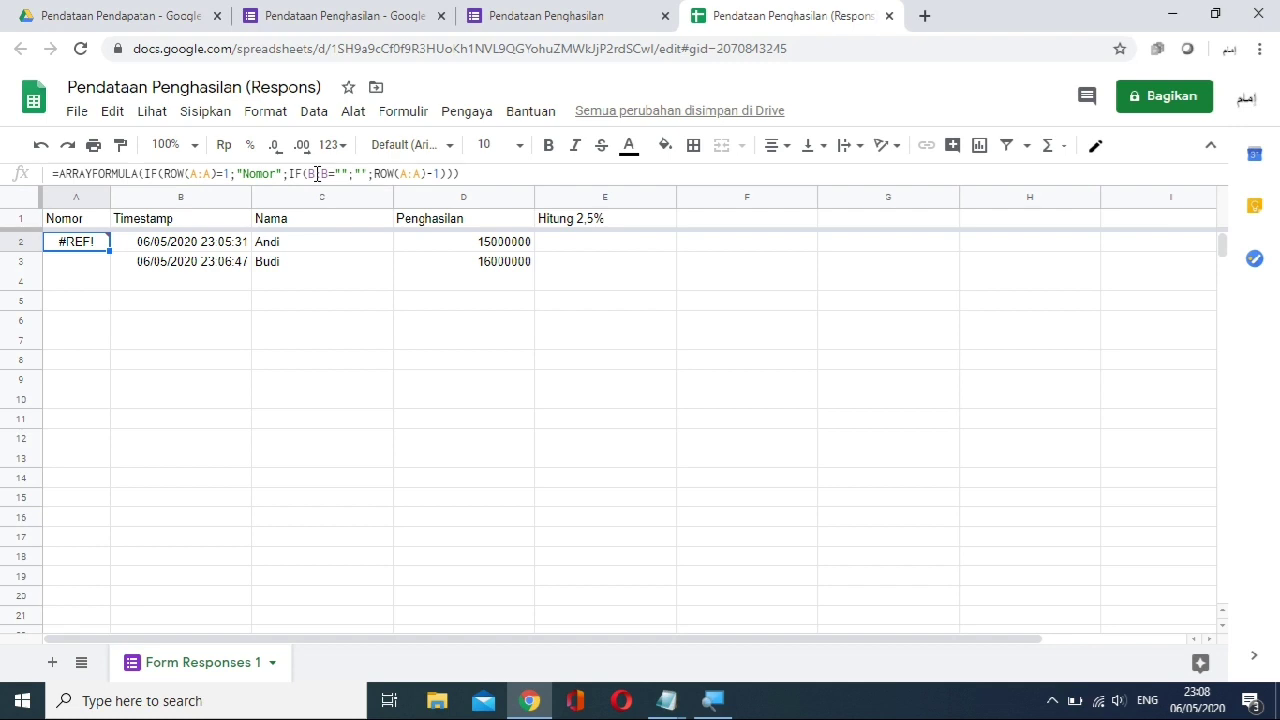
Clear A1:A2 and paste the ARRAYFORMULA into A1, giving header Nomor and numbers 1 and 2.
left_click(75, 218)
key("Delete")
left_click(75, 175)
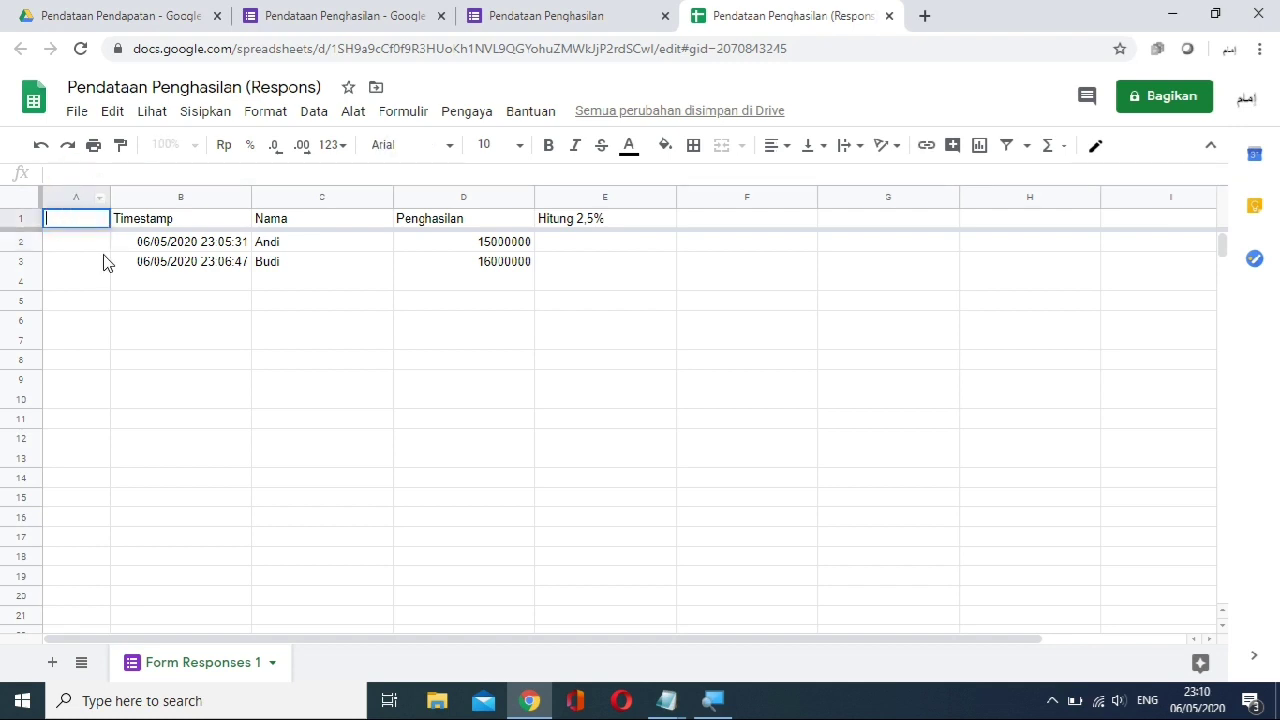
key("ctrl+v")
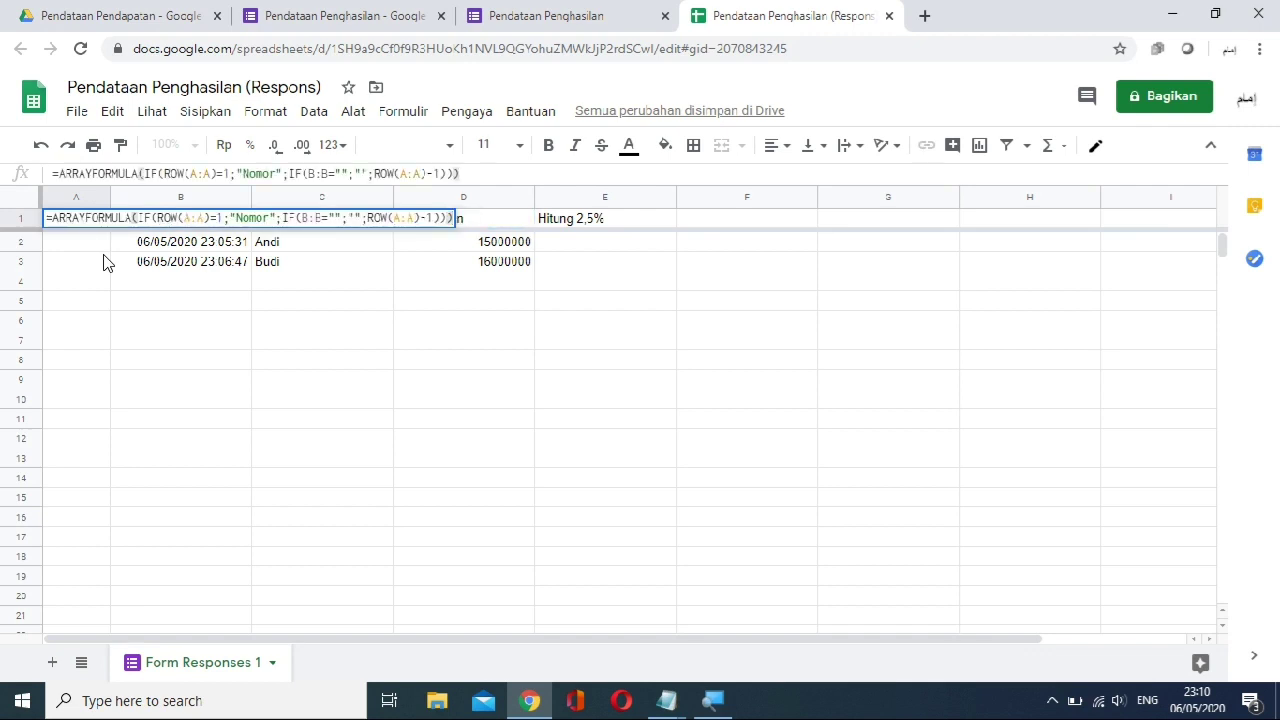
key("Return")
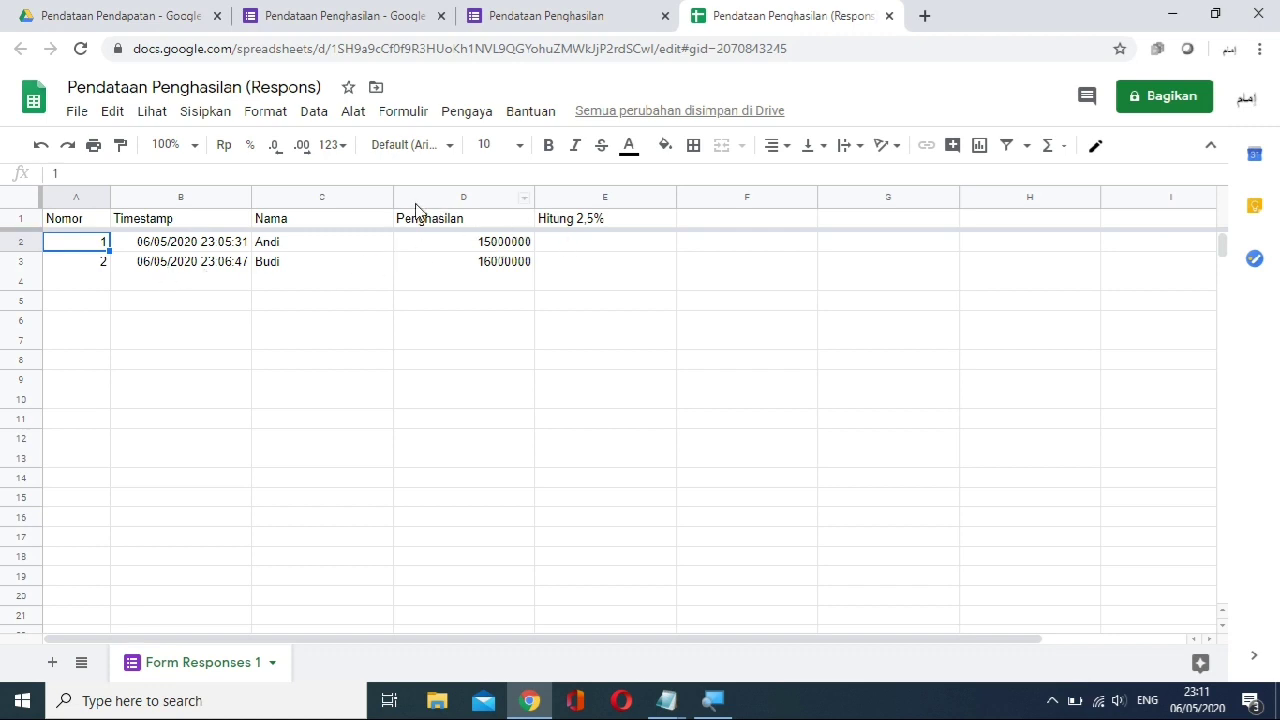
Narrow the Nama (C) and Penghasilan (D) columns and select the empty E1 cell.
left_click_drag(392, 197, 323, 197)
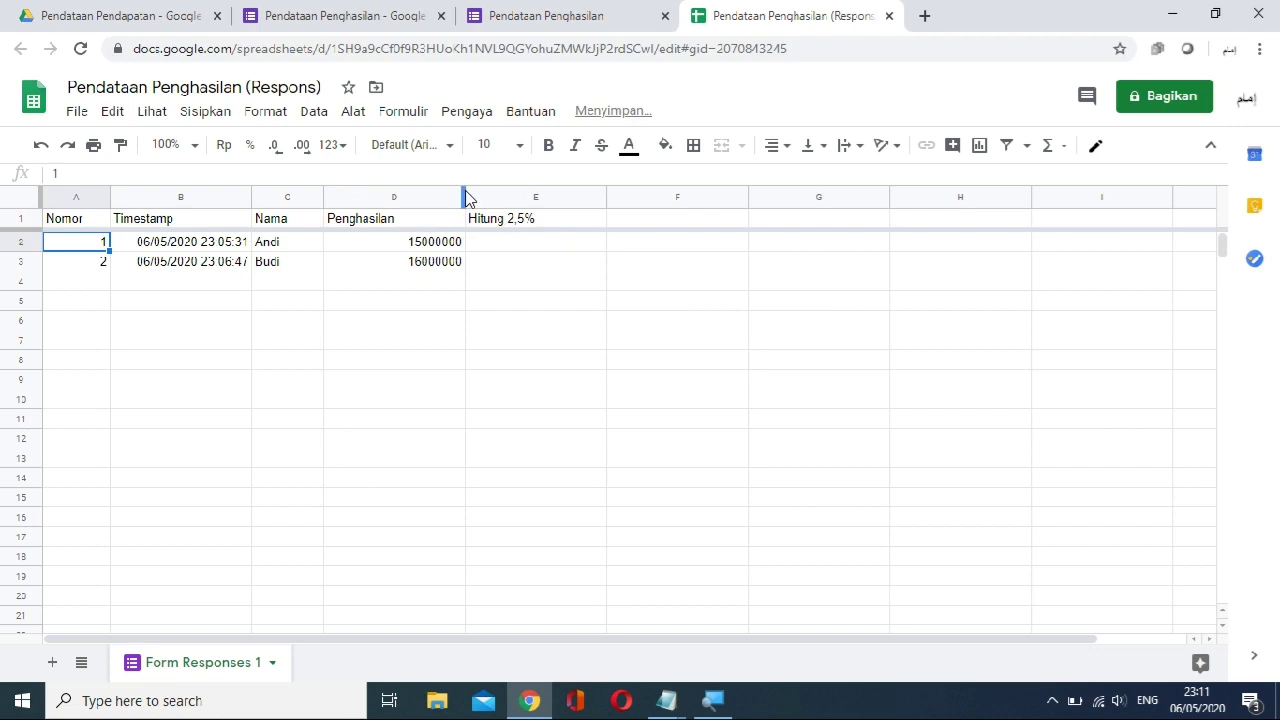
left_click_drag(466, 198, 412, 202)
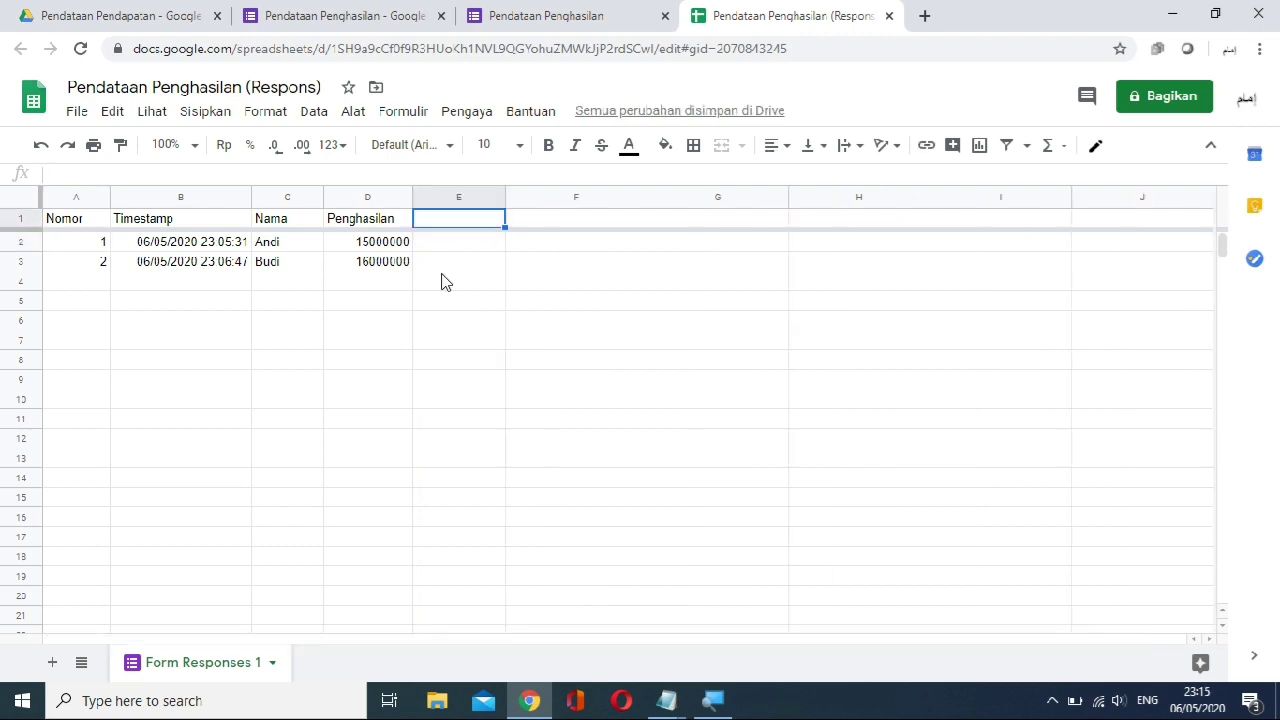
left_click(460, 246)
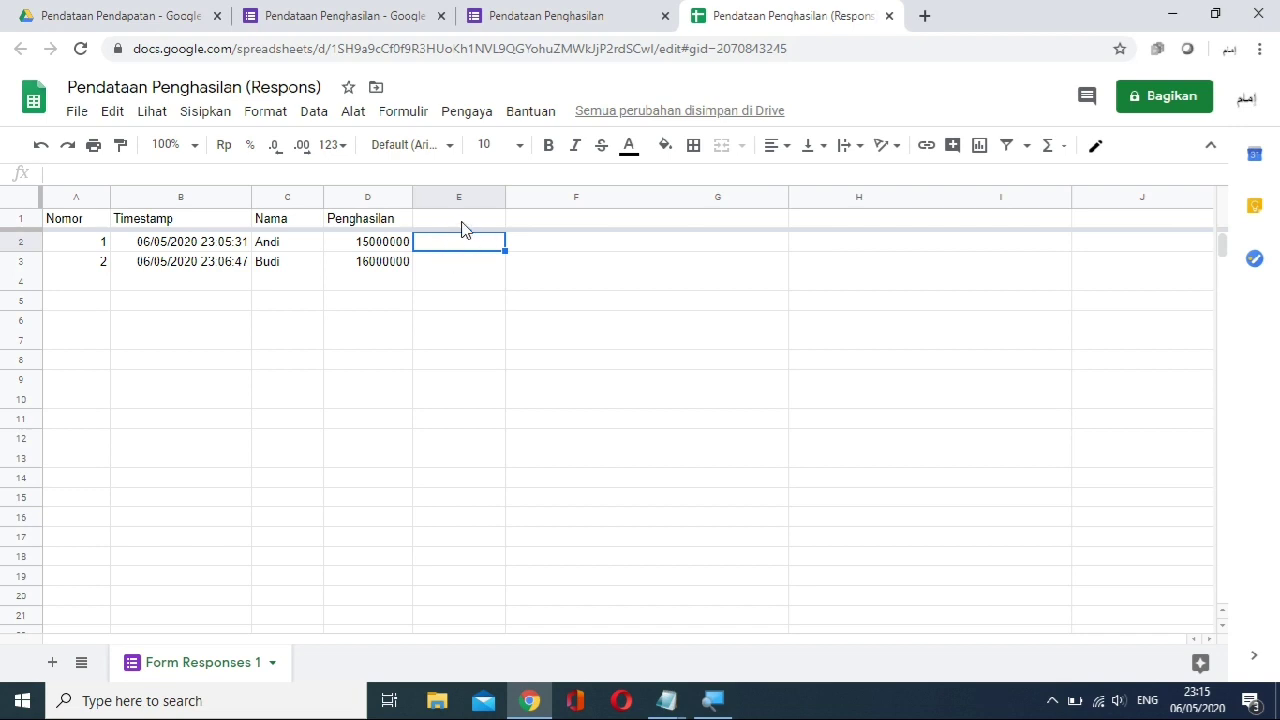
left_click(462, 223)
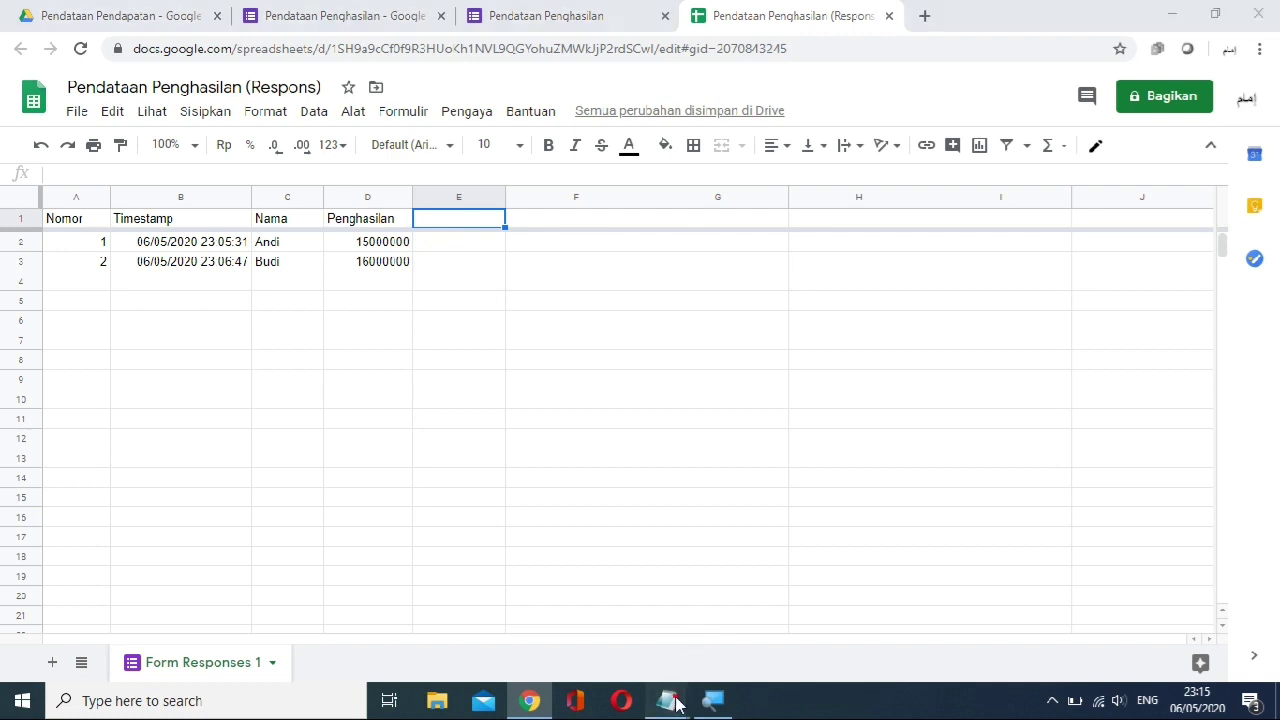
Show the Notepad draft and highlight each part: ROW condition, "Hitung 3%", D:D check, 3%*(D:D).
mouse_move(666, 700)
left_click(714, 633)
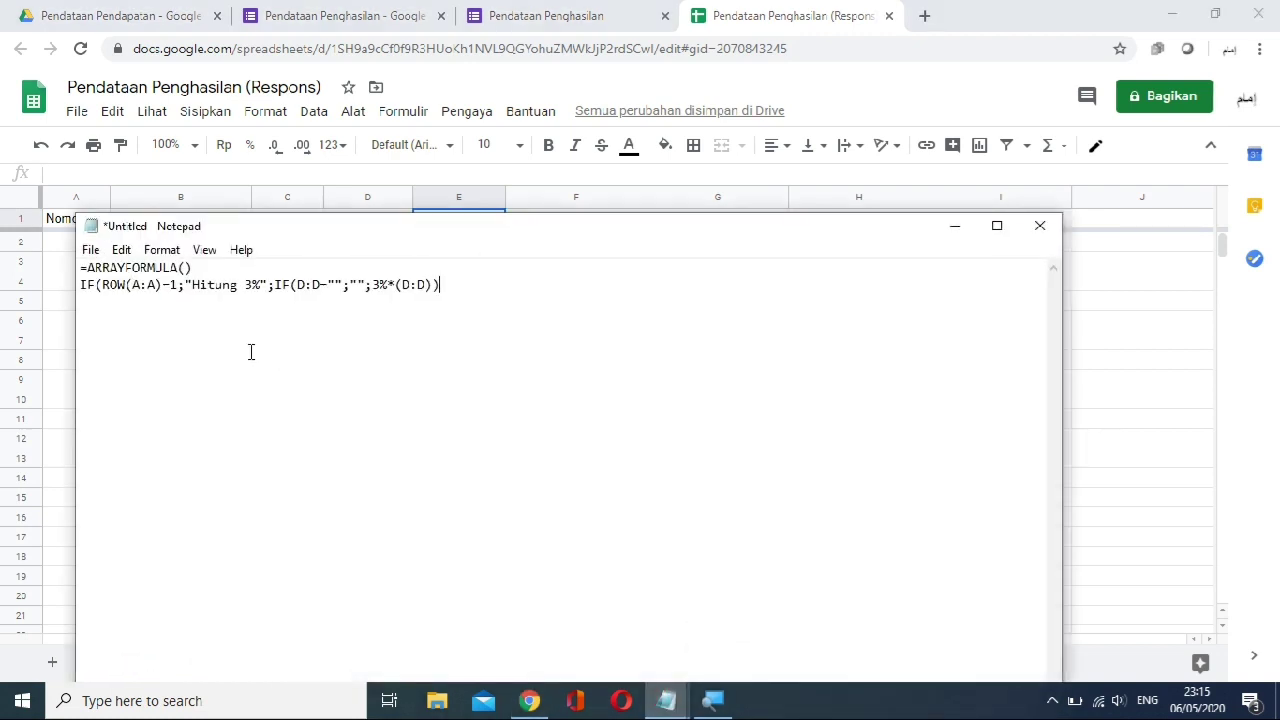
left_click_drag(103, 287, 175, 287)
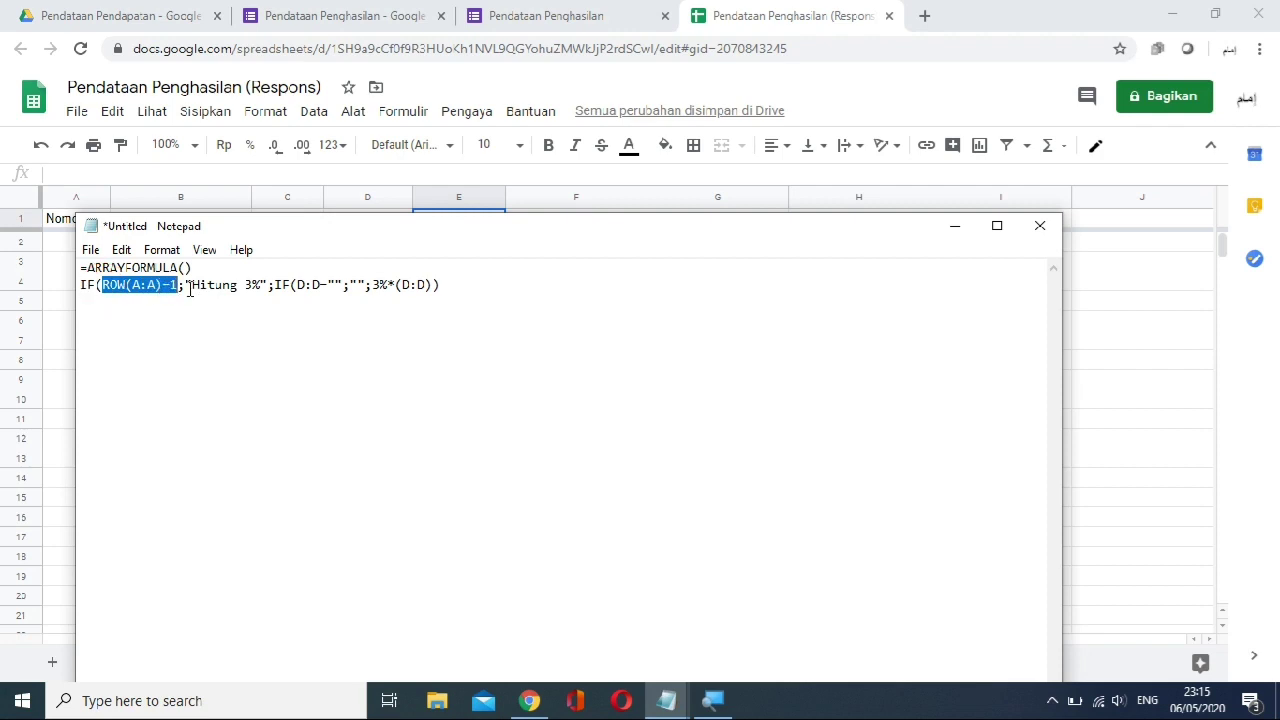
left_click_drag(191, 287, 259, 289)
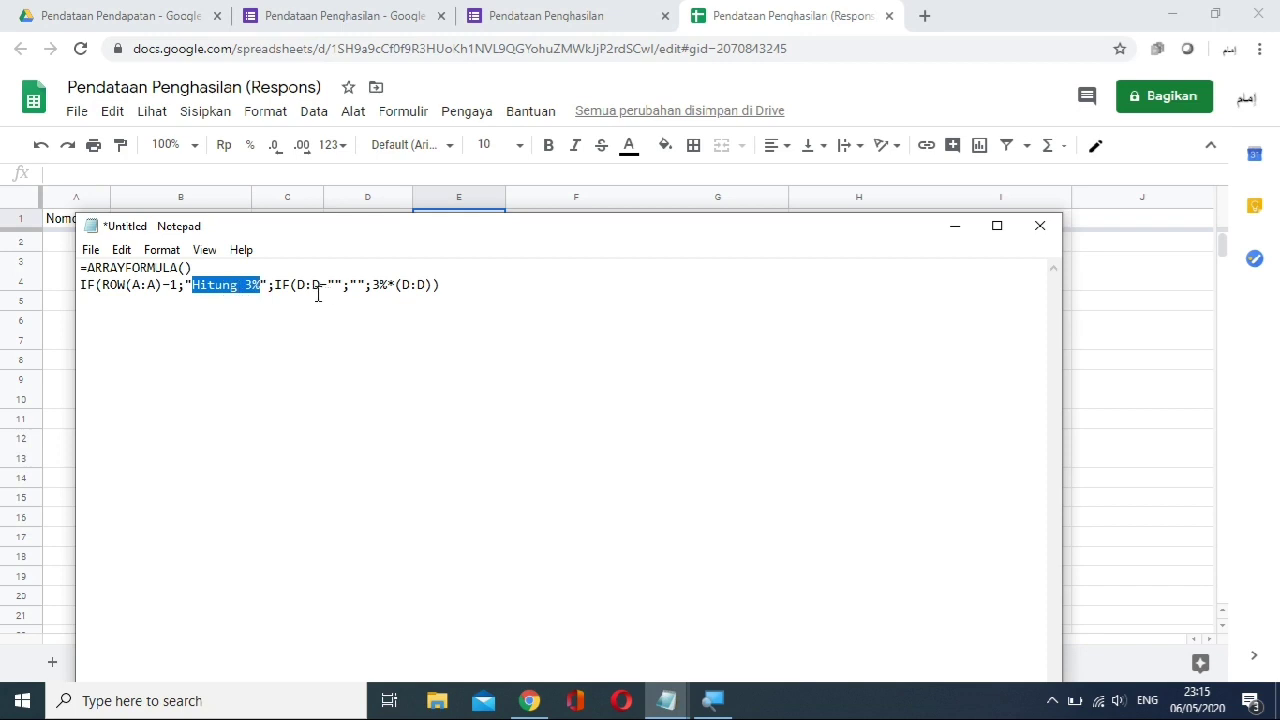
left_click_drag(304, 287, 322, 287)
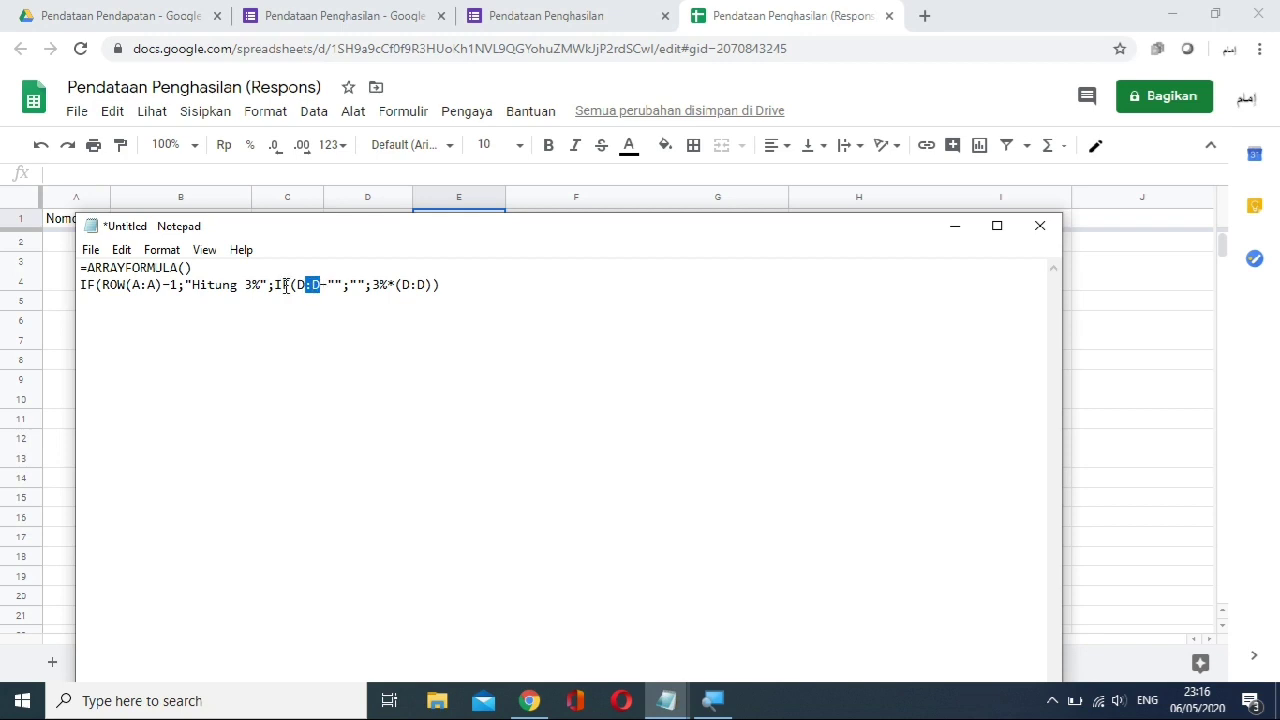
left_click_drag(296, 287, 346, 287)
left_click_drag(350, 287, 428, 288)
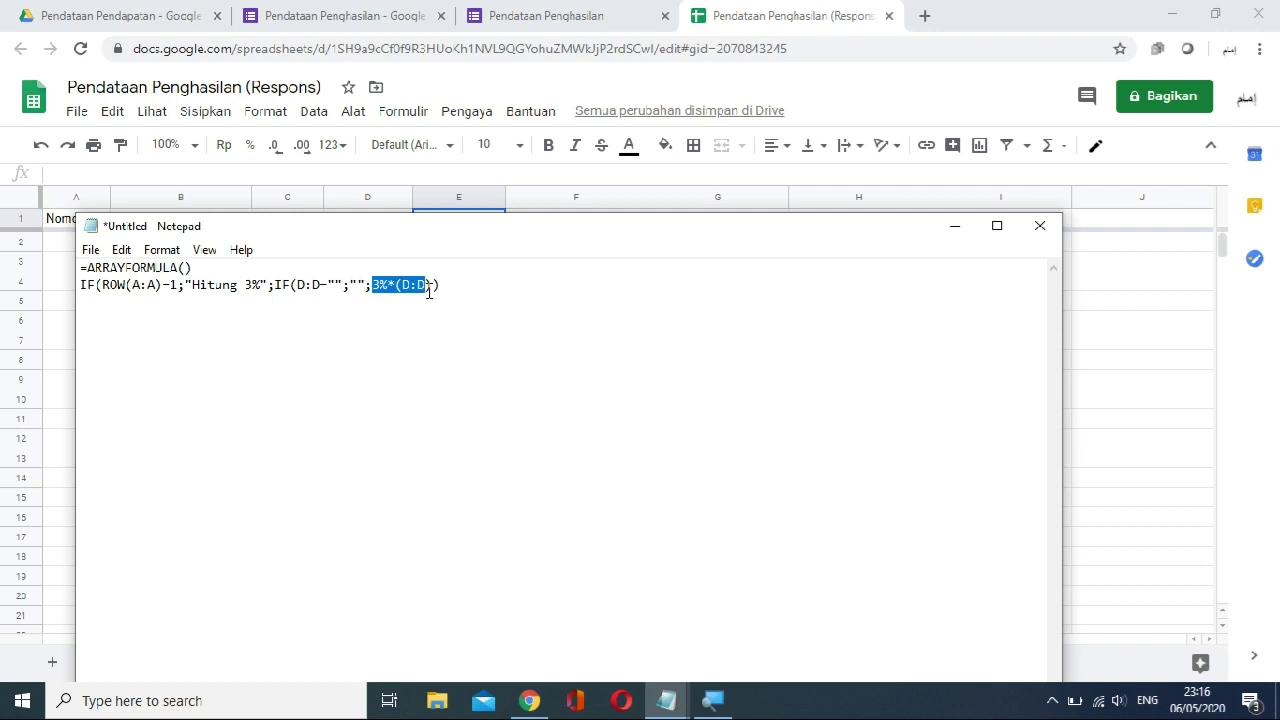
left_click_drag(428, 288, 82, 287)
left_click(372, 335)
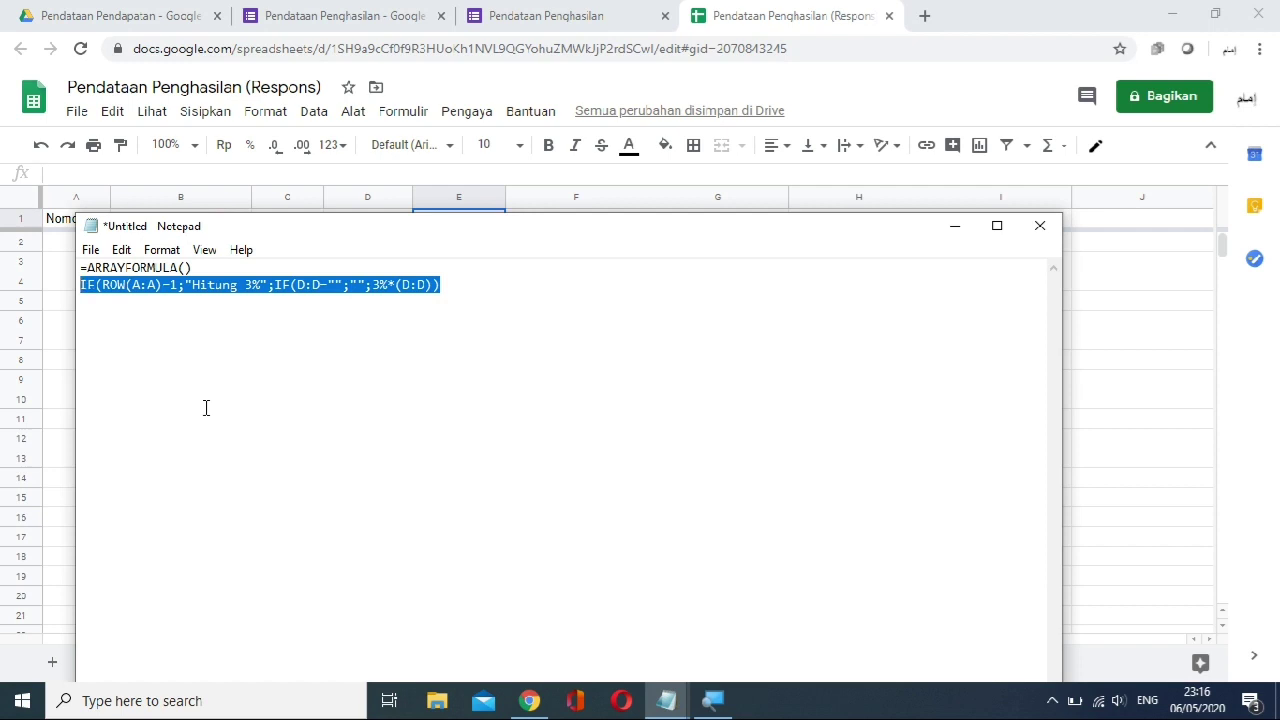
Cut the IF line and paste it inside ARRAYFORMULA() to form one line.
right_click(200, 281)
left_click(223, 321)
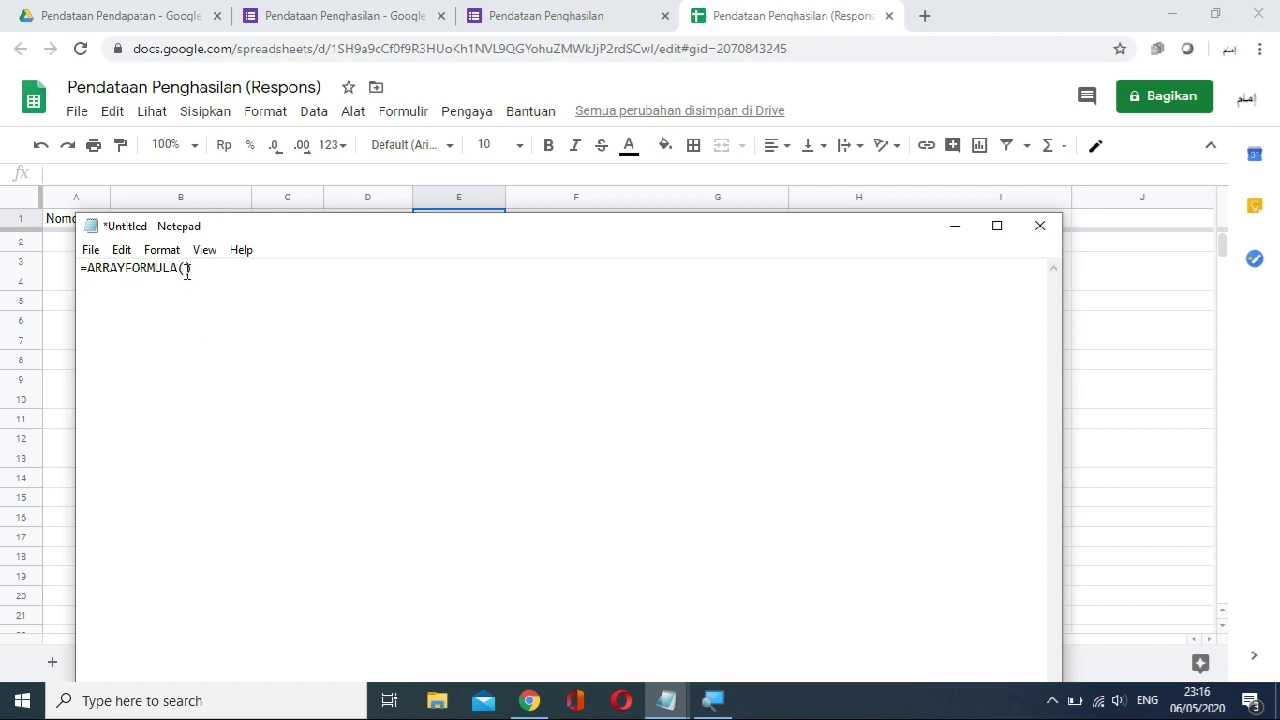
left_click(186, 270)
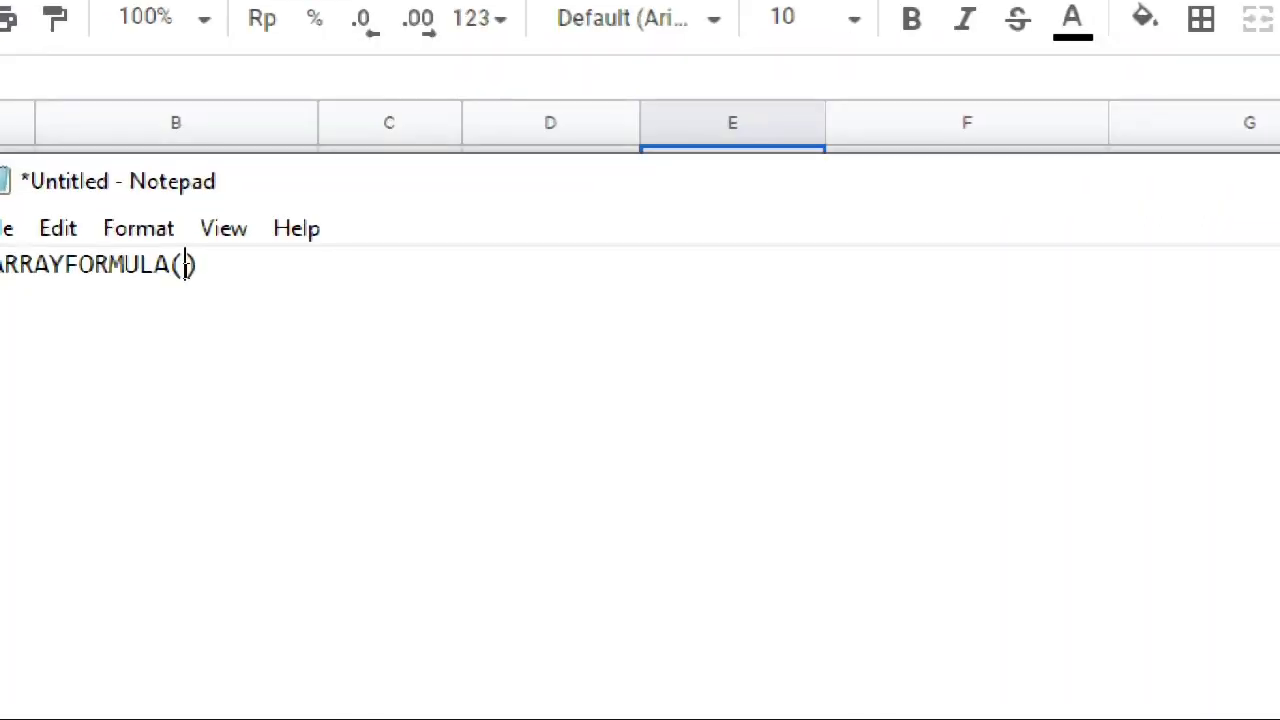
right_click(186, 266)
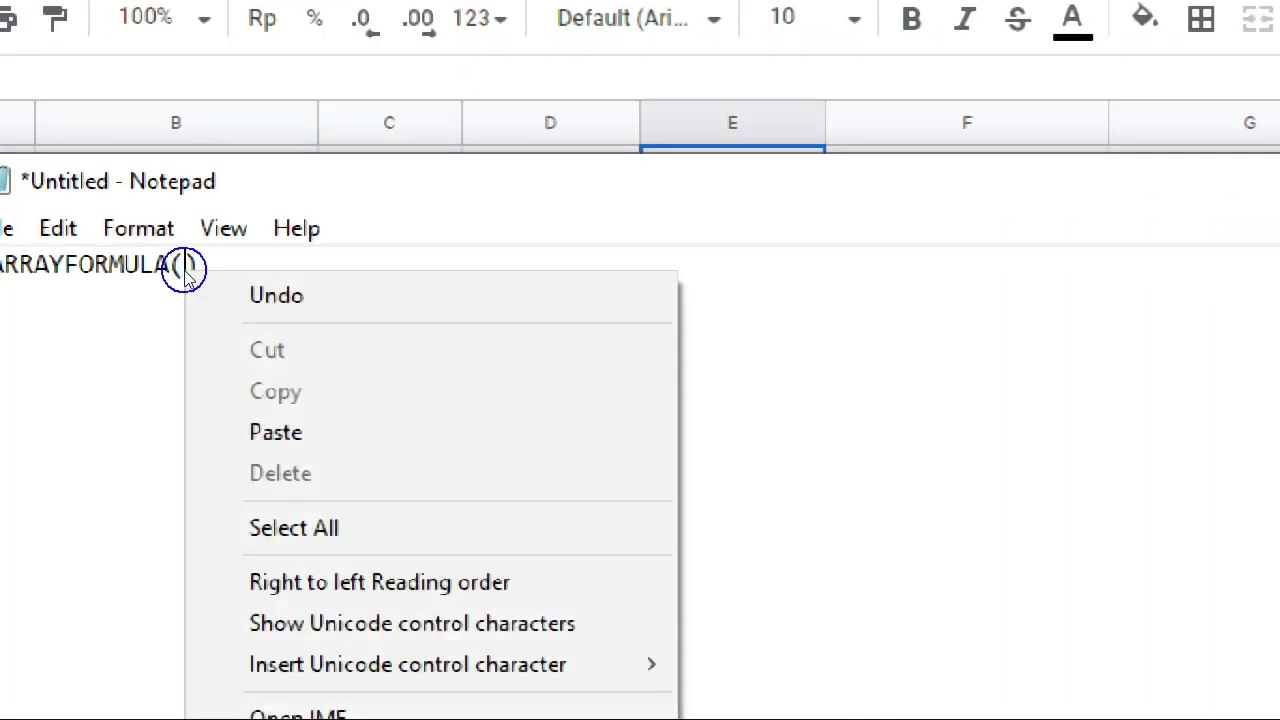
key("Return")
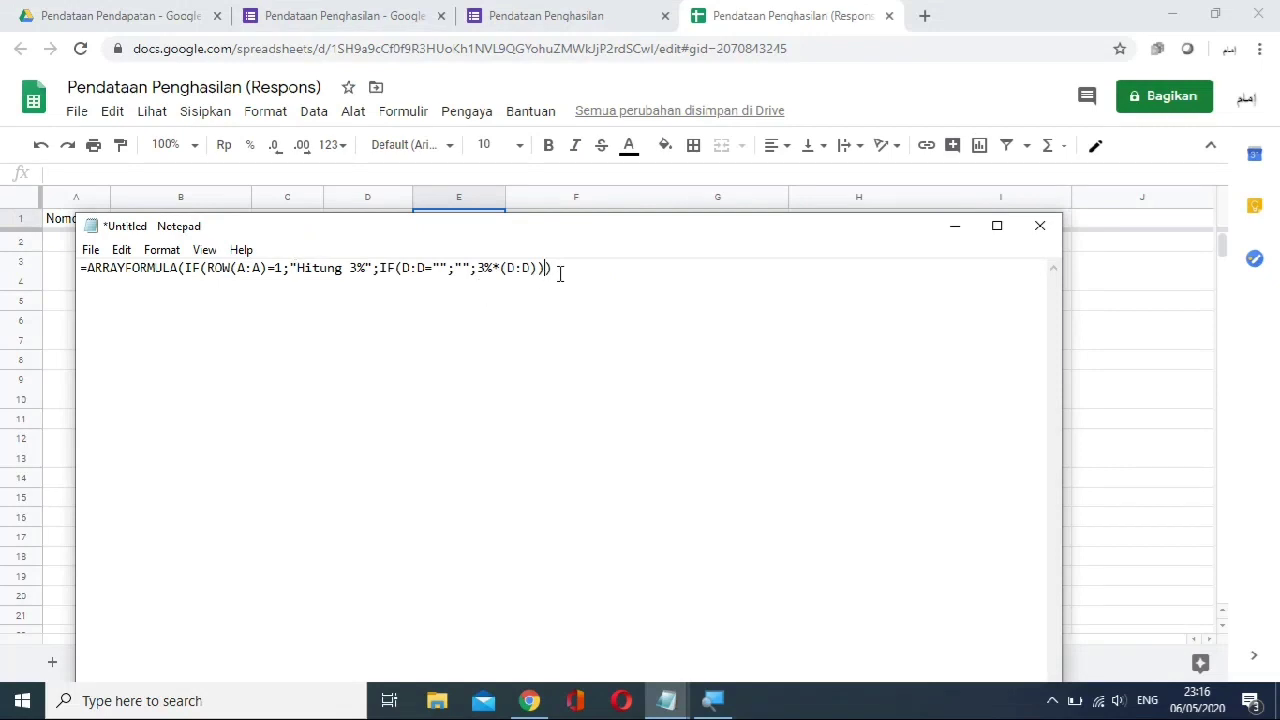
Copy the complete =ARRAYFORMULA Hitung 3% formula.
left_click_drag(556, 268, 100, 257)
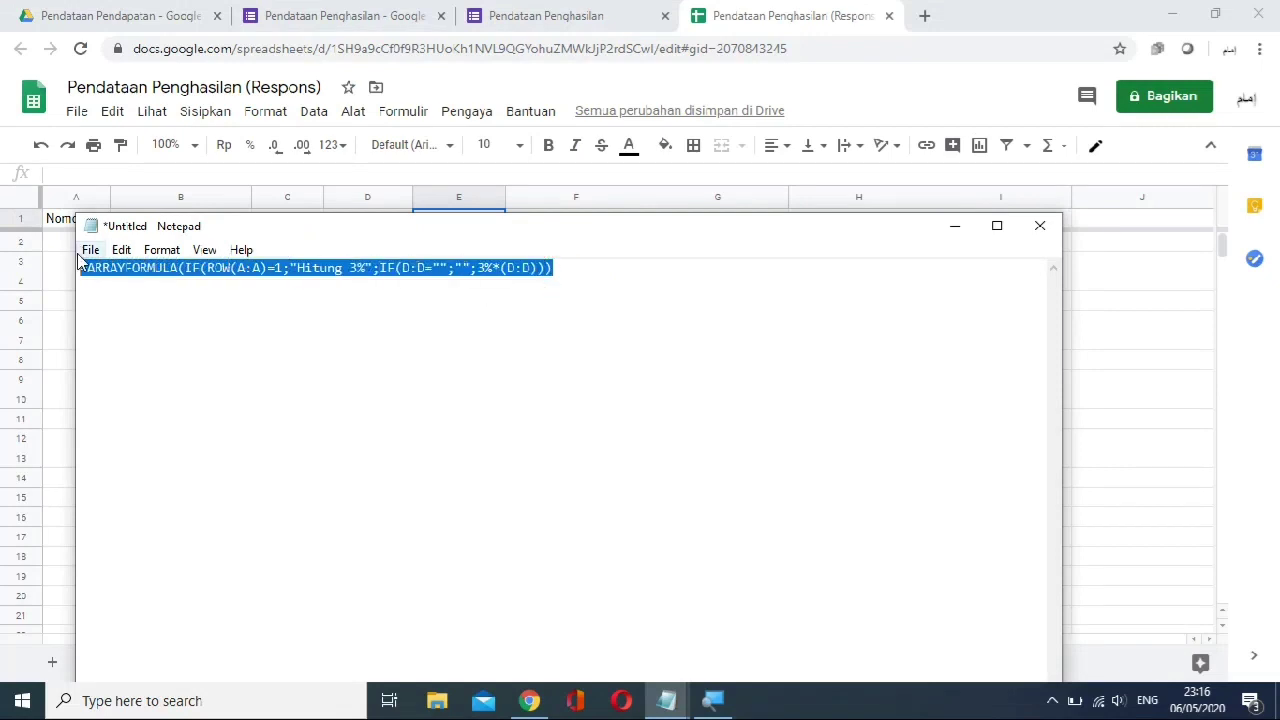
right_click(100, 267)
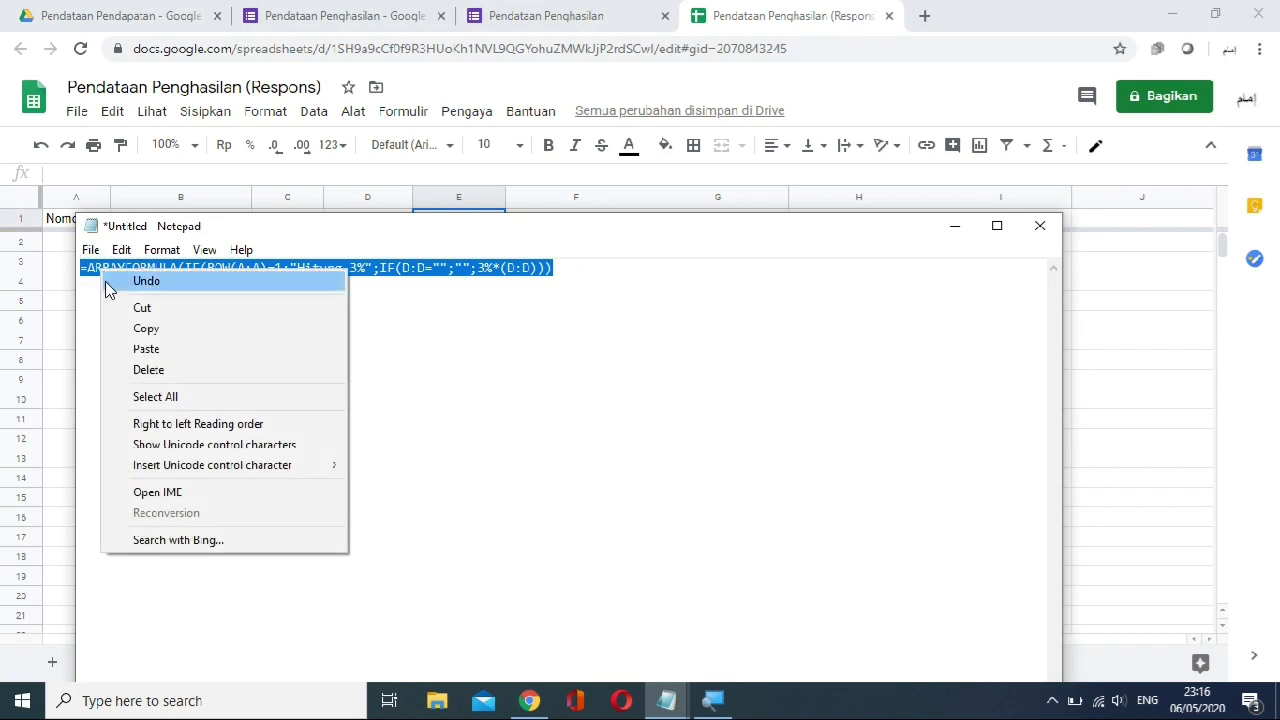
left_click(124, 326)
Paste the copied Hitung 3% formula into cell E1 of the response sheet.
left_click(57, 298)
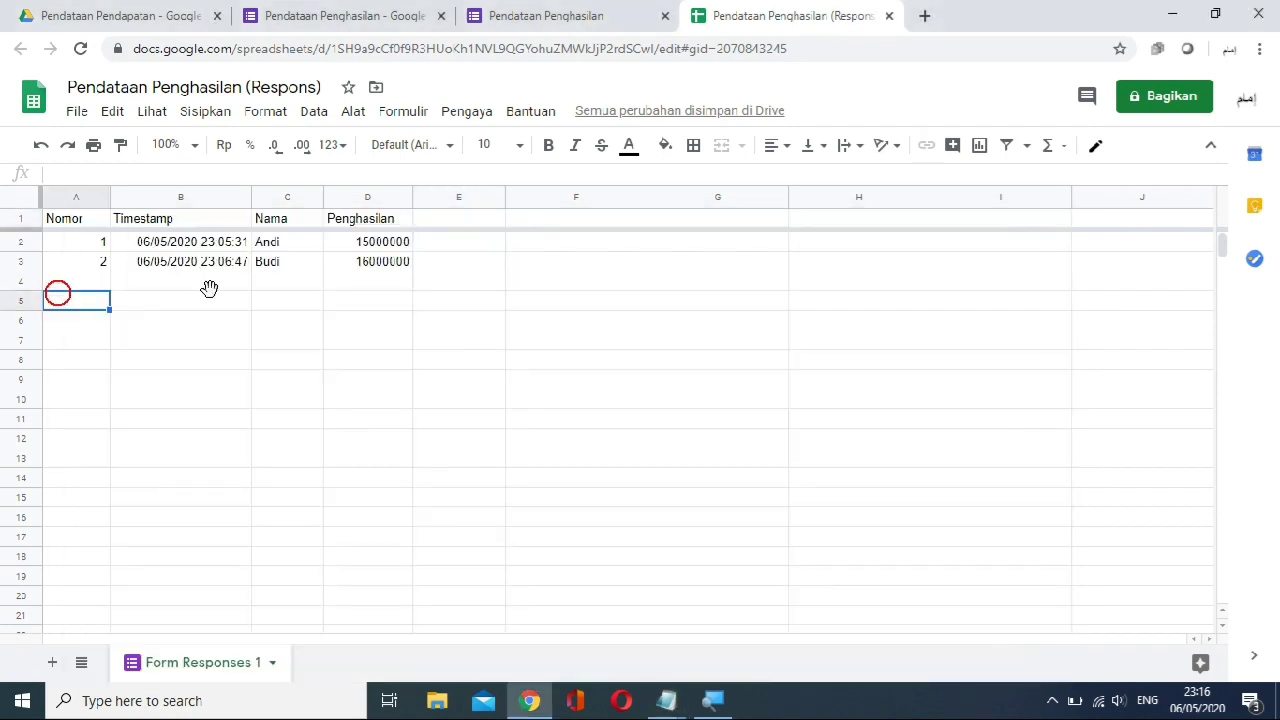
left_click(445, 228)
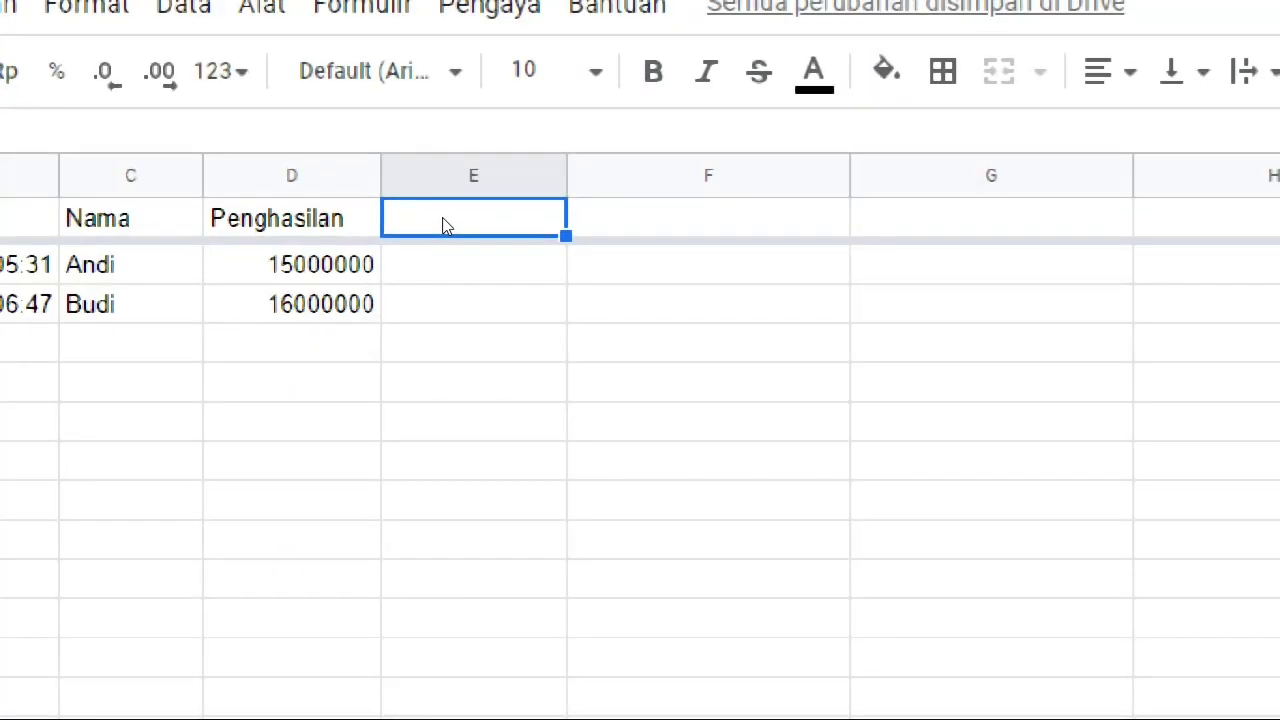
right_click(445, 228)
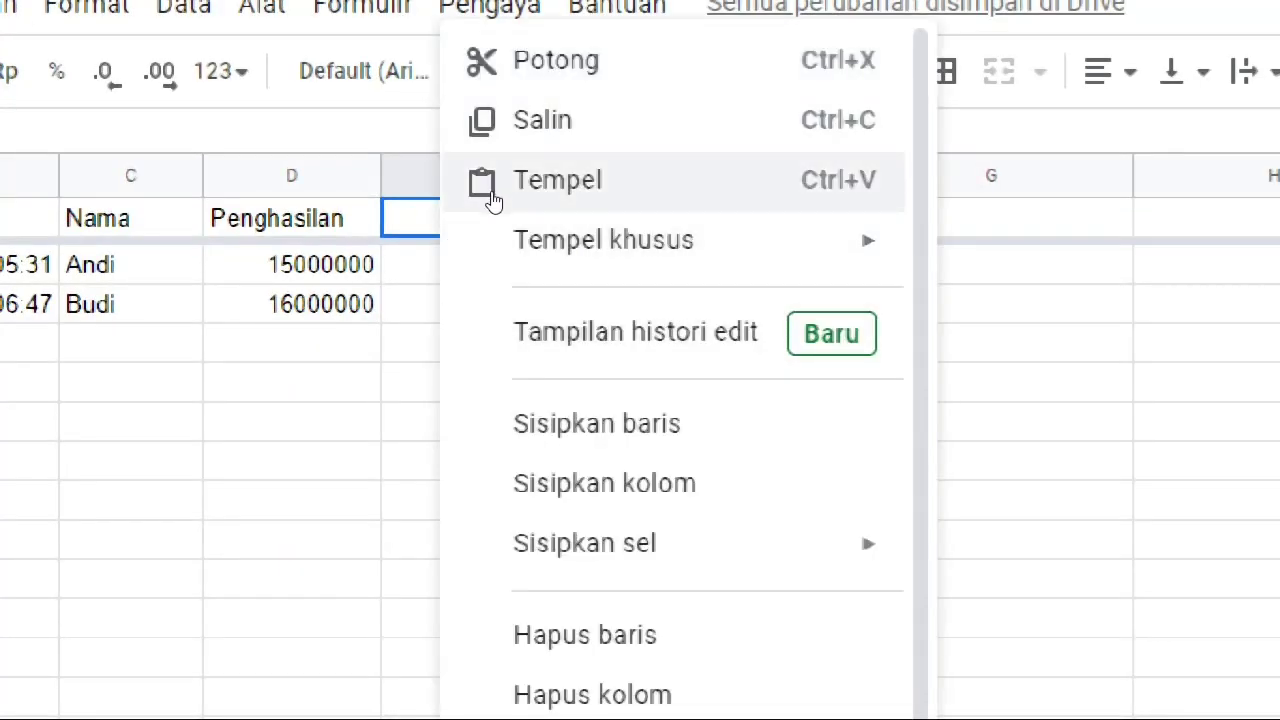
left_click(493, 200)
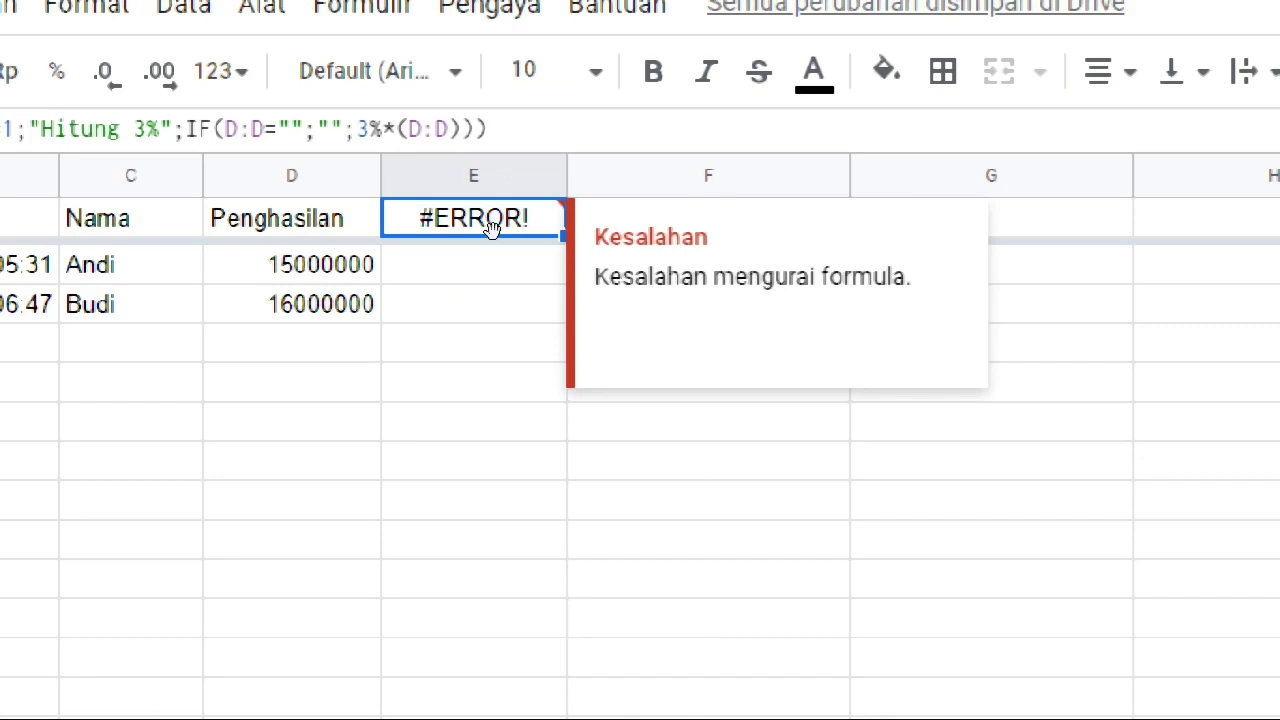
Add the missing closing parenthesis to the E1 formula, yielding 450000 and 480000.
double_click(490, 228)
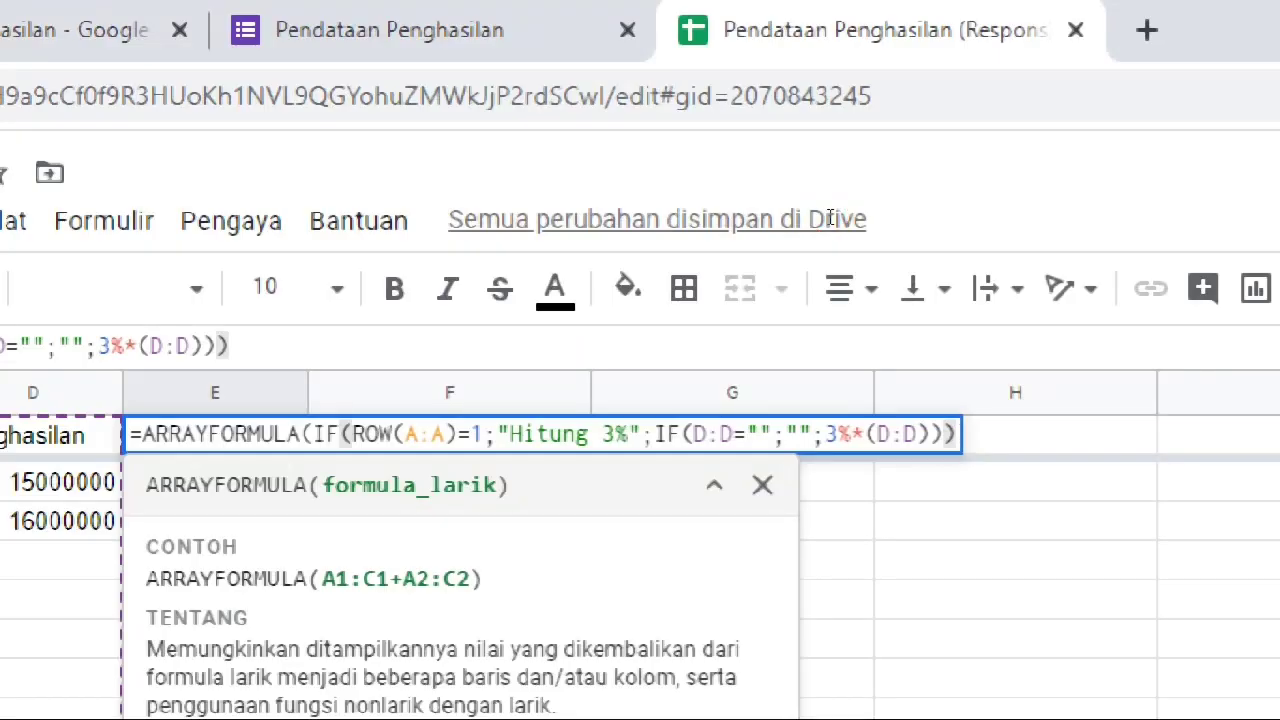
left_click(829, 219)
type(")")
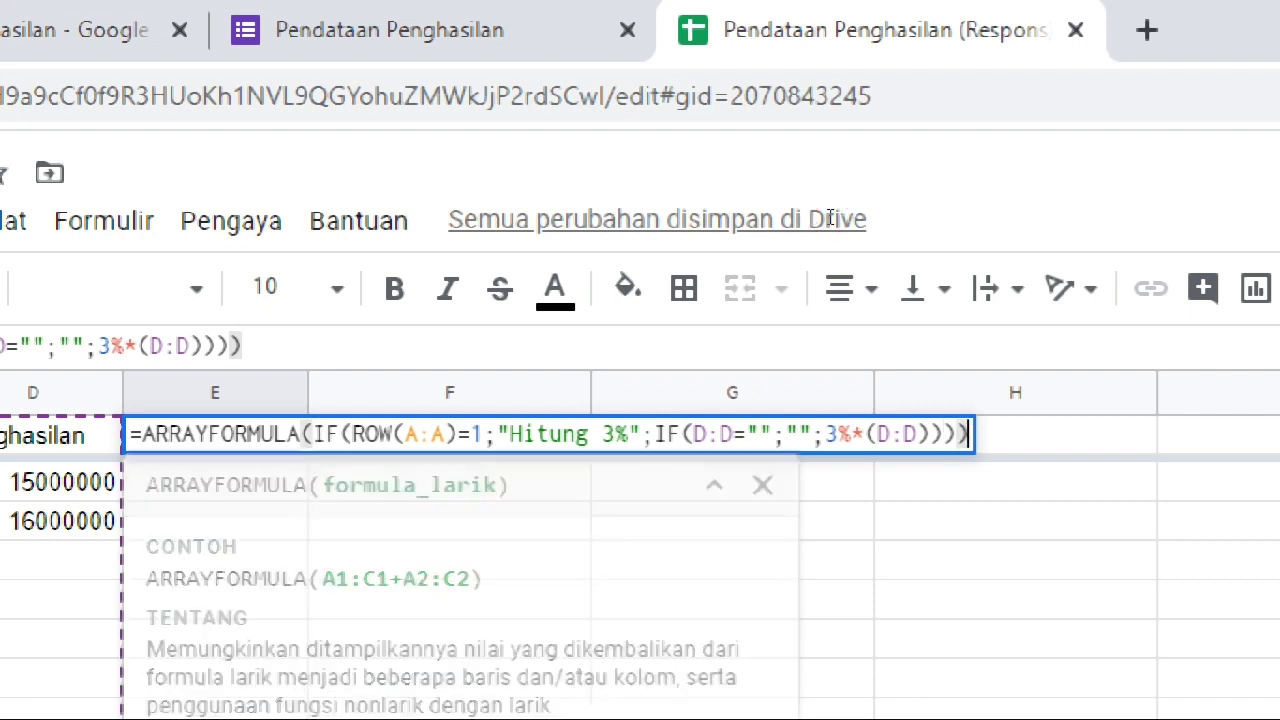
key("Return")
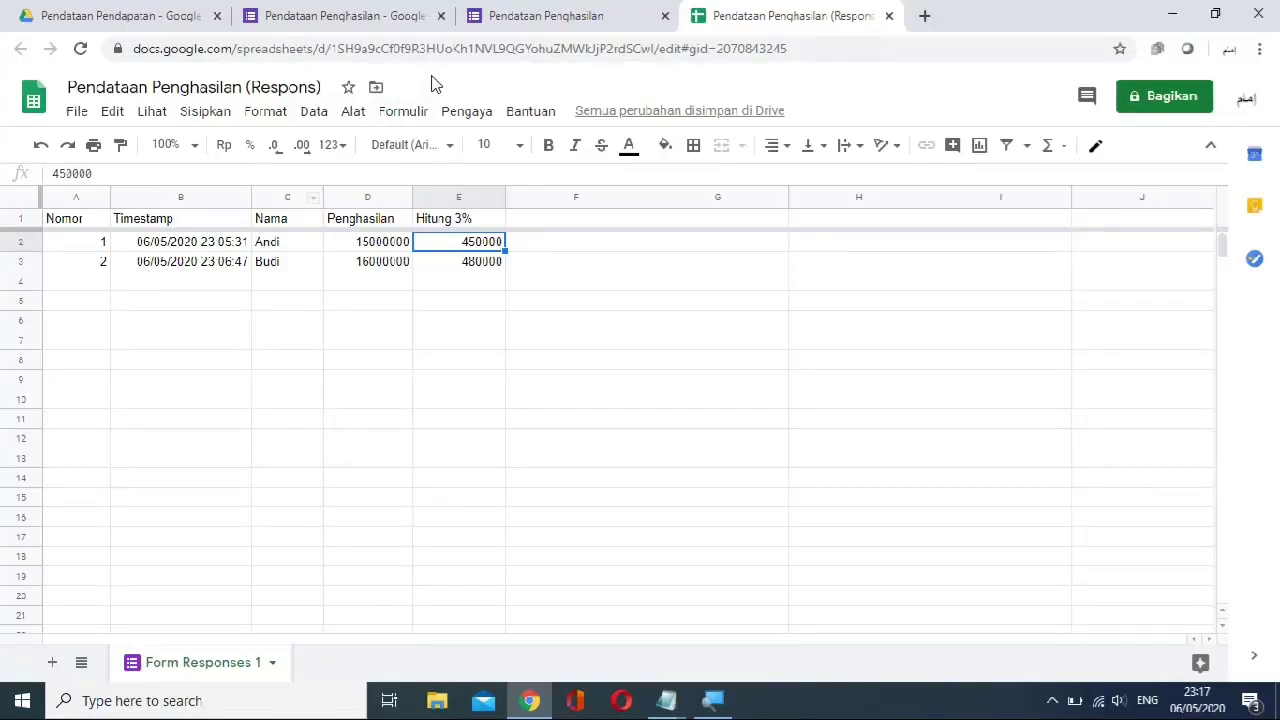
Submit a new form response with a name and Penghasilan 10000000, then view it in the sheet.
left_click(509, 24)
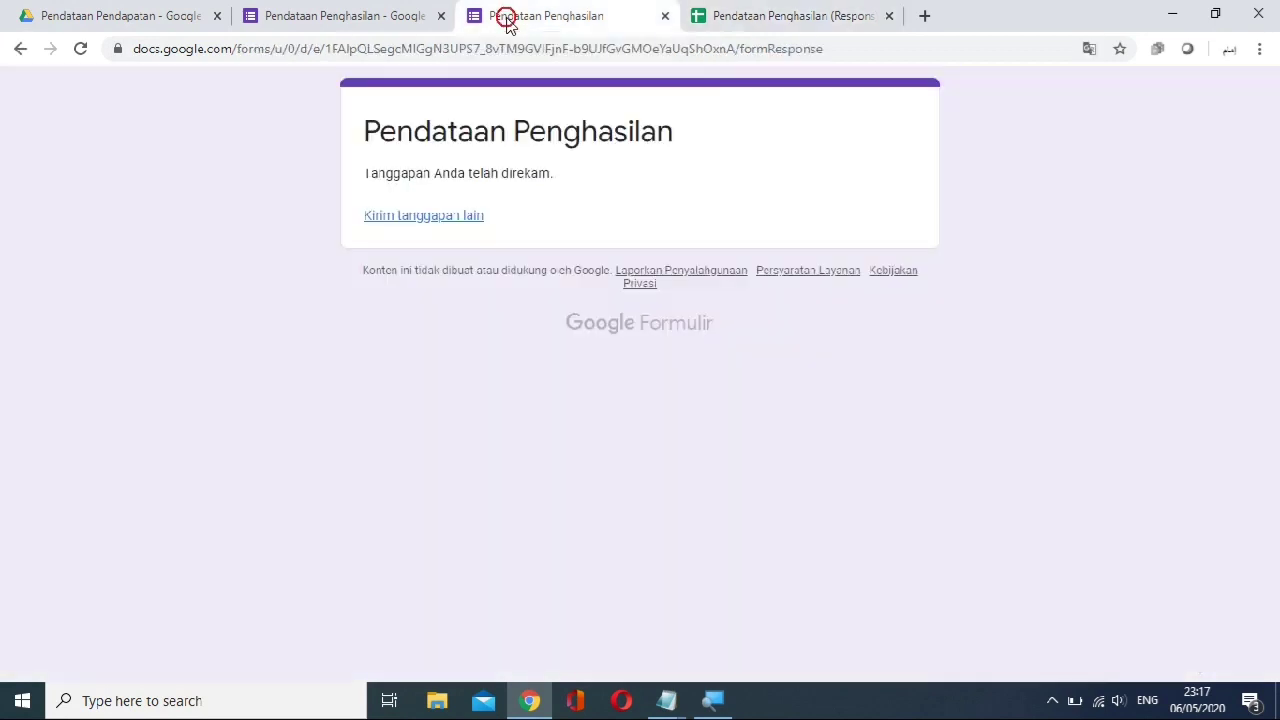
left_click(452, 218)
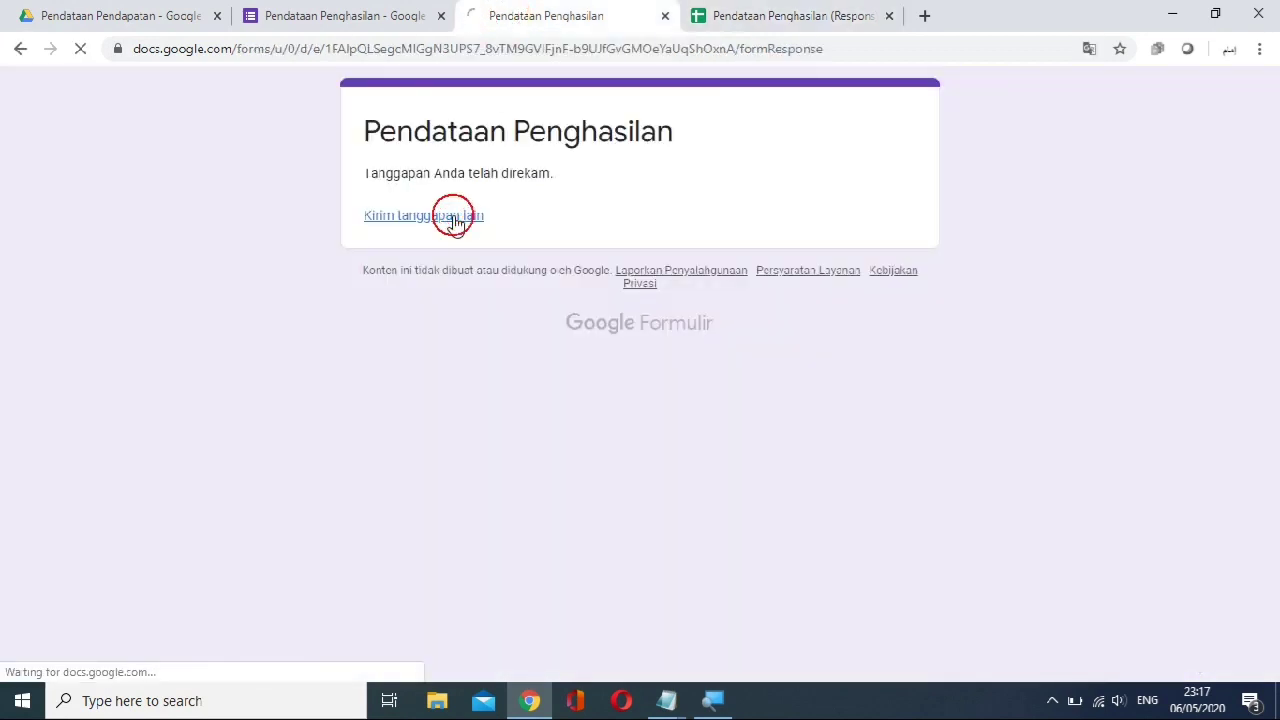
left_click(441, 256)
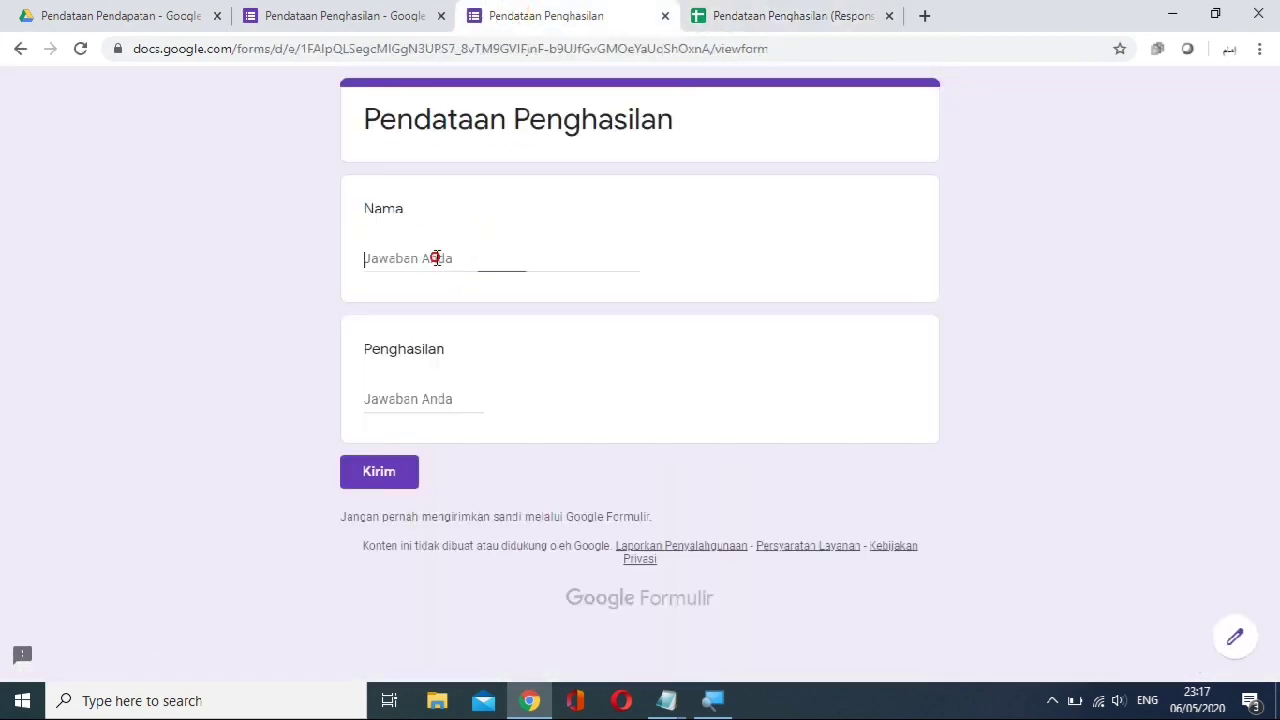
type("Tuni")
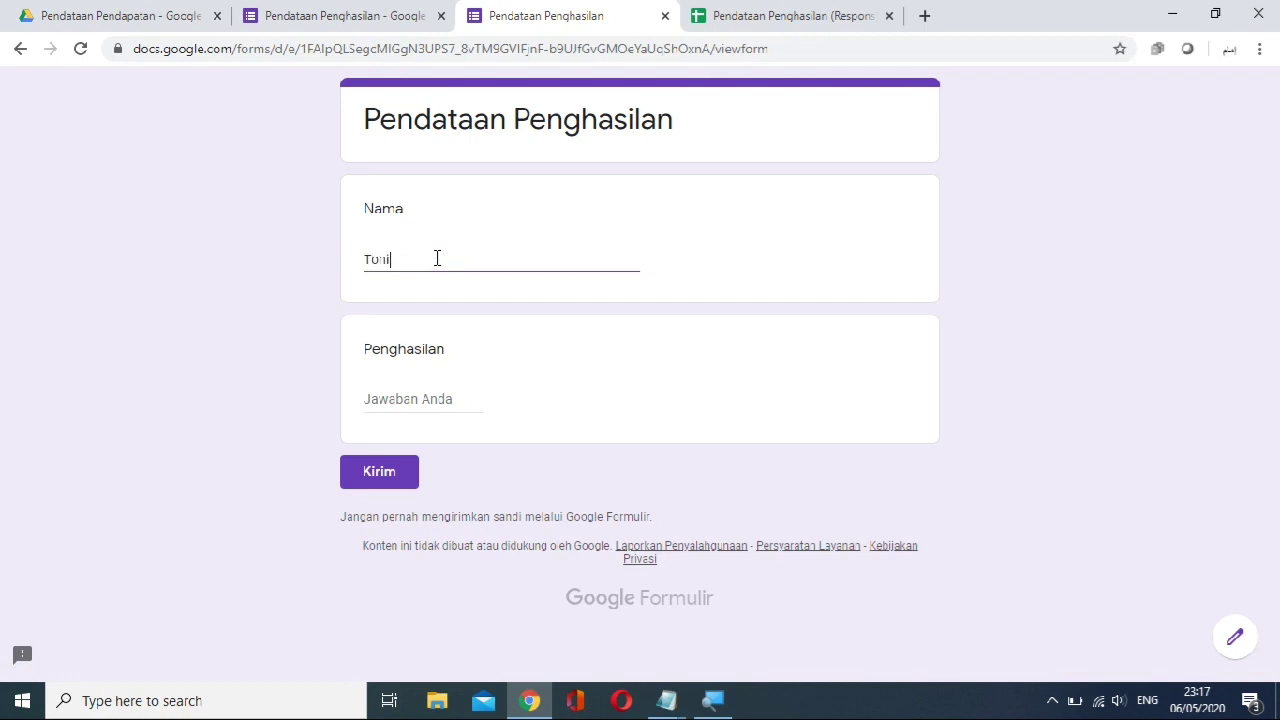
left_click(393, 397)
type("10000000")
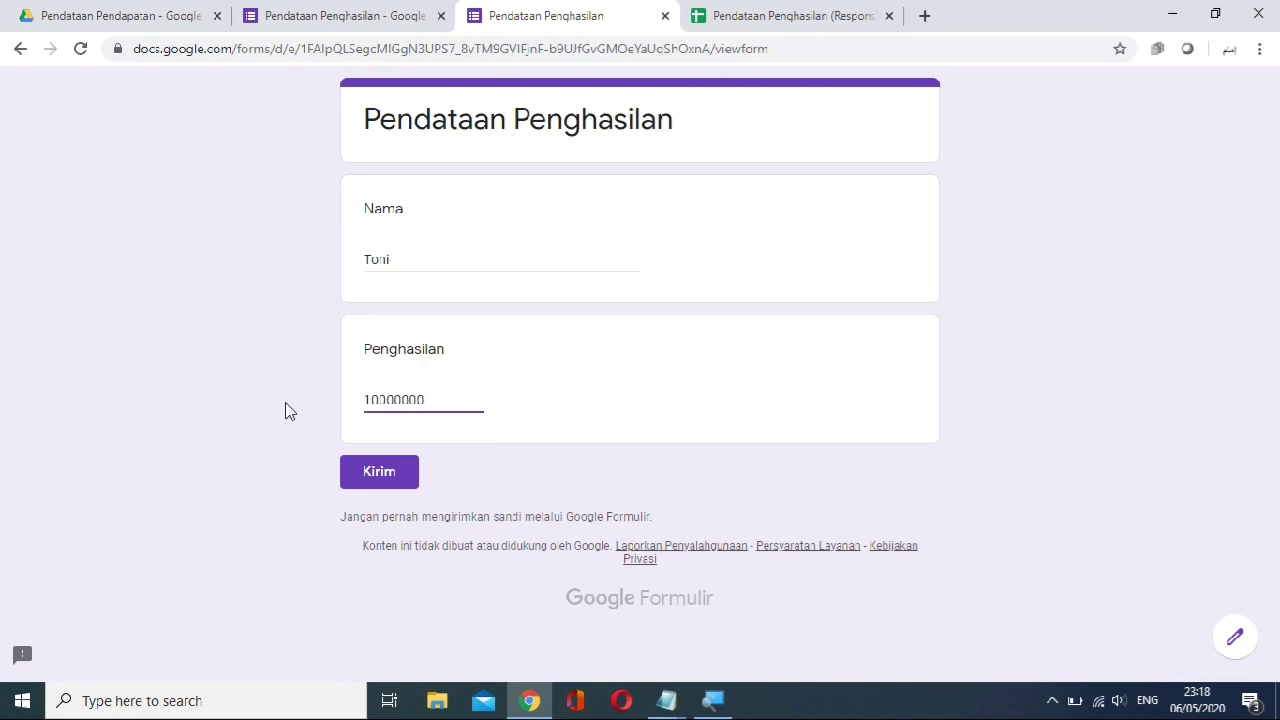
left_click(396, 487)
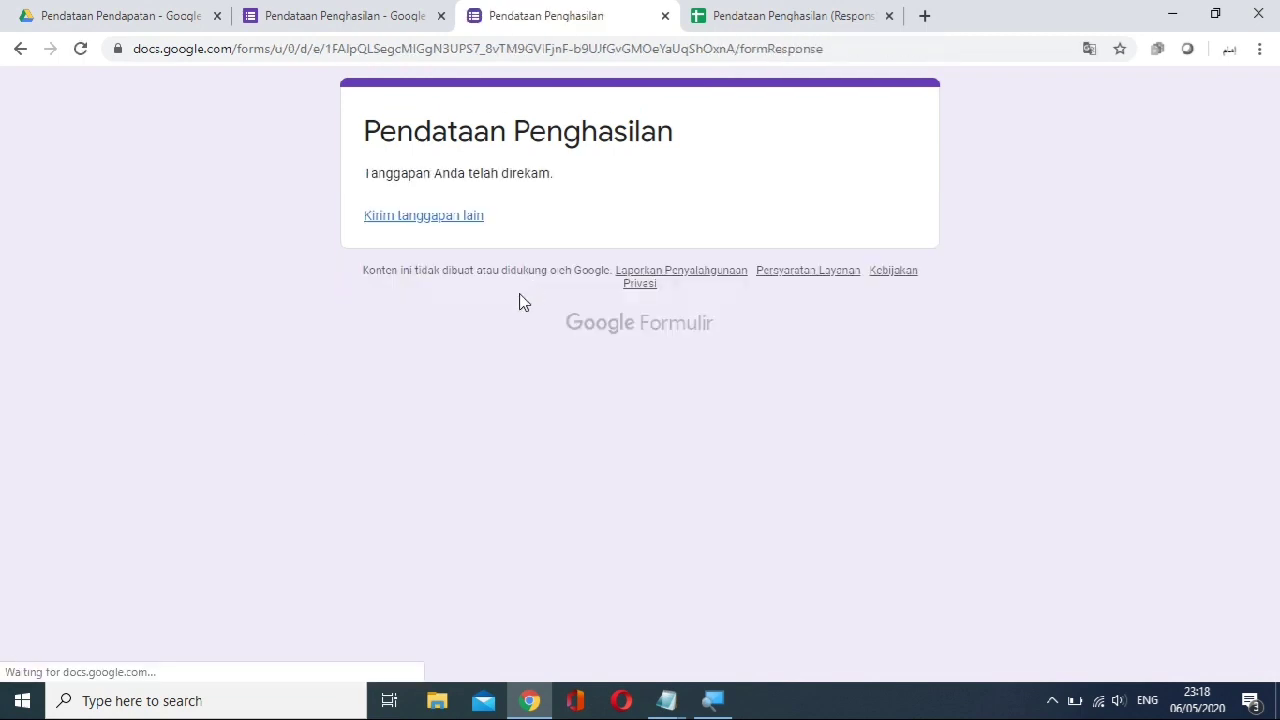
left_click(794, 18)
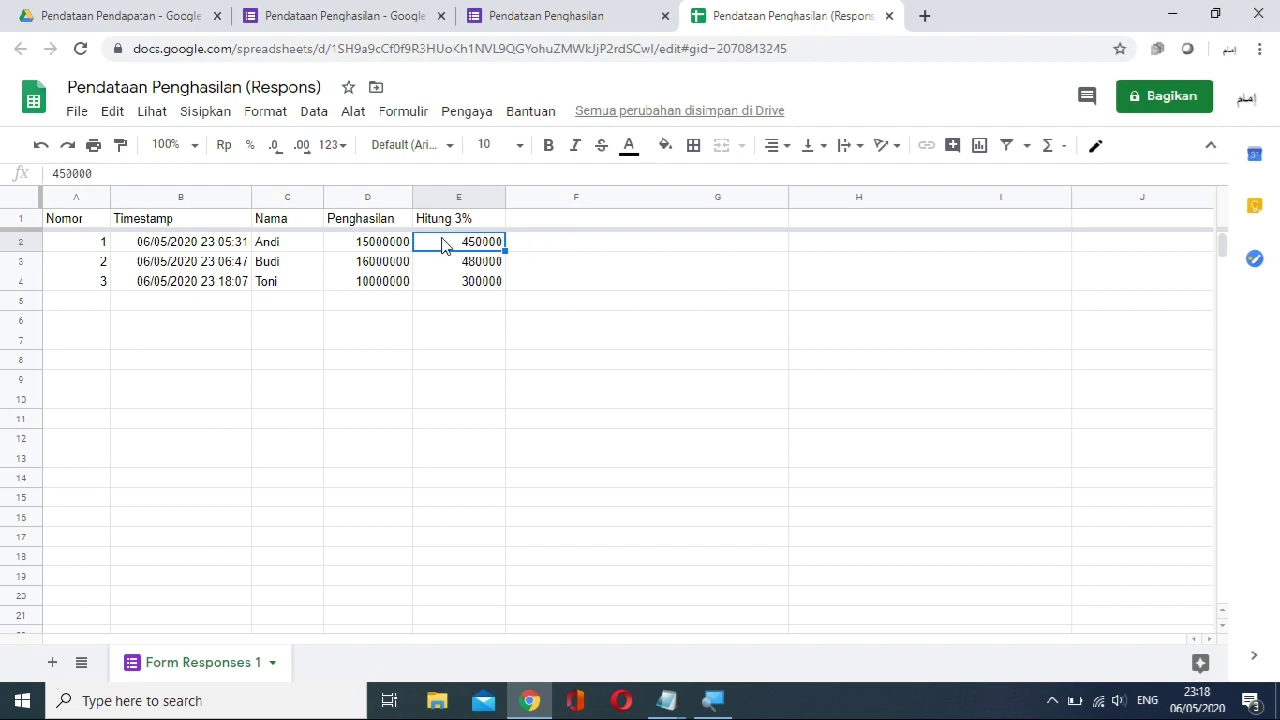
left_click_drag(442, 244, 445, 273)
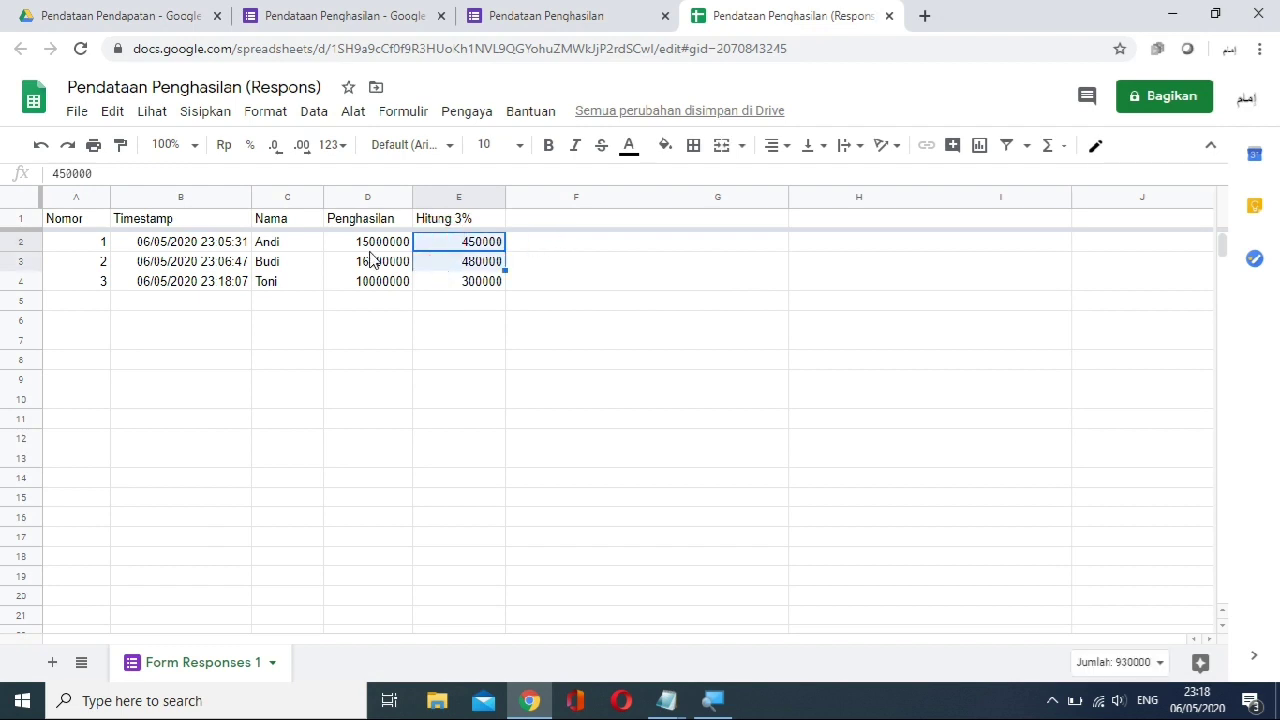
left_click_drag(340, 243, 420, 289)
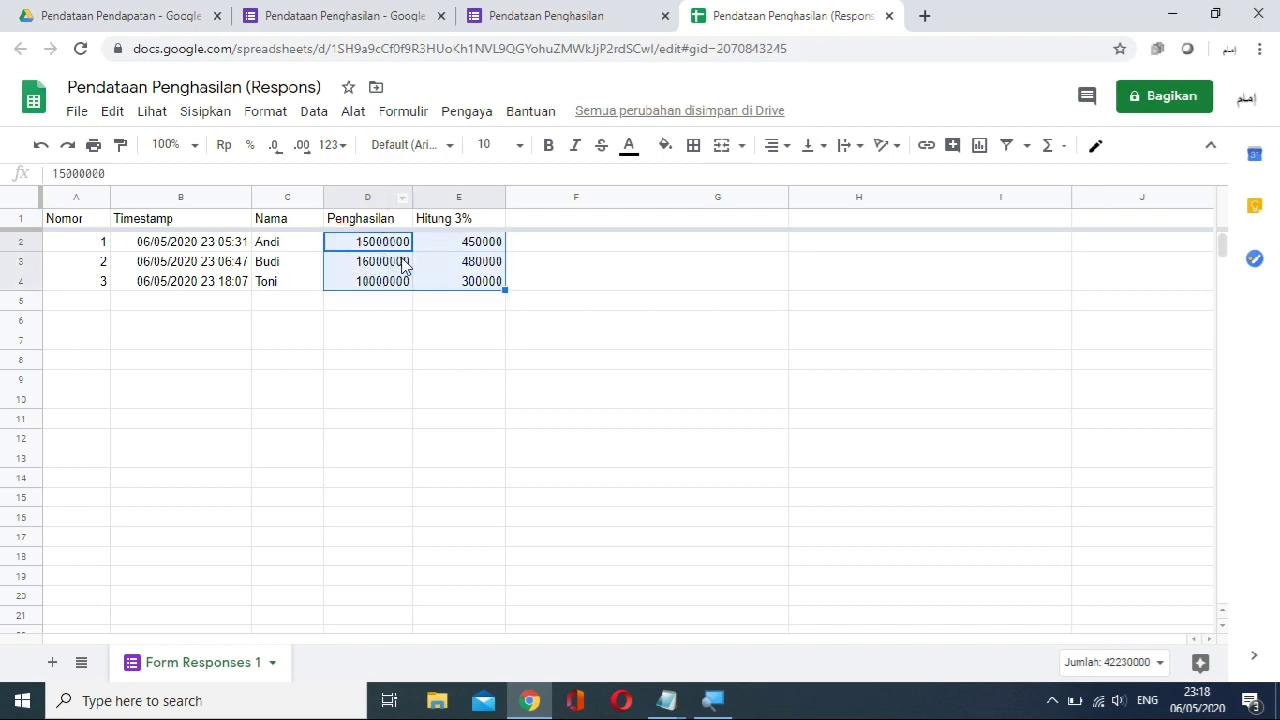
left_click(422, 308)
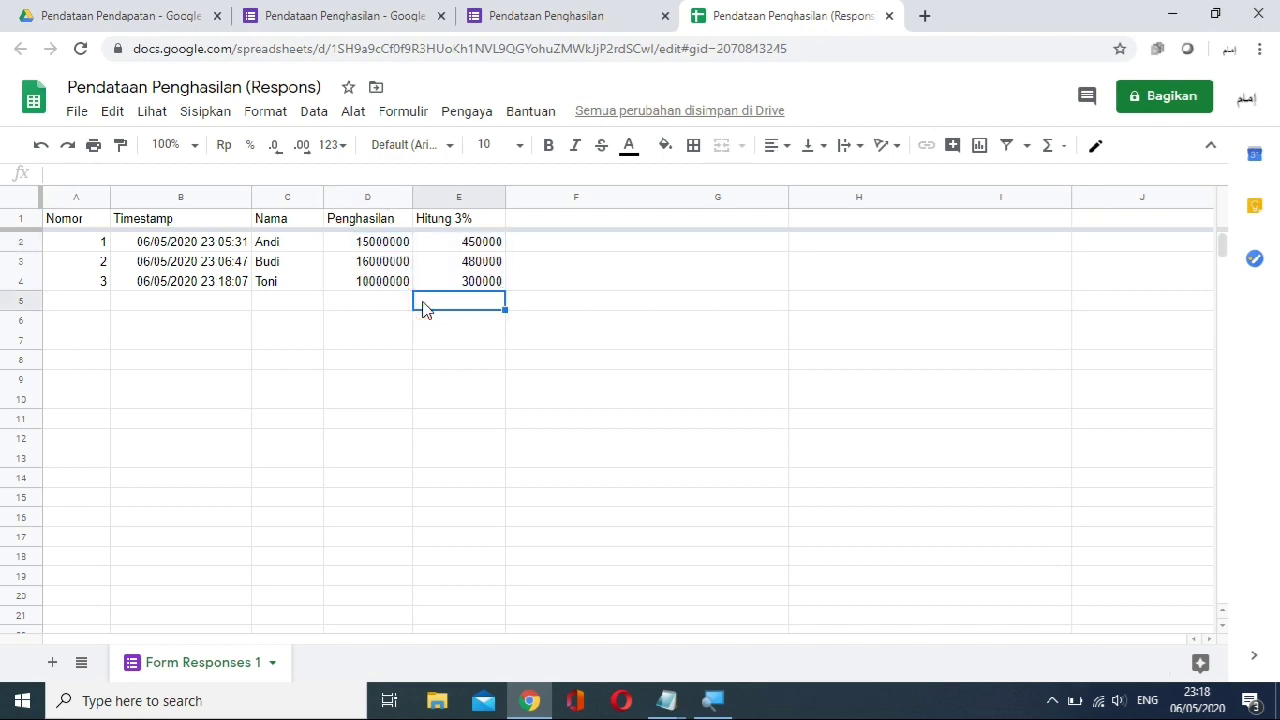
Submit another form response with Penghasilan 30000000 and check it in the response sheet.
left_click(519, 22)
left_click(463, 218)
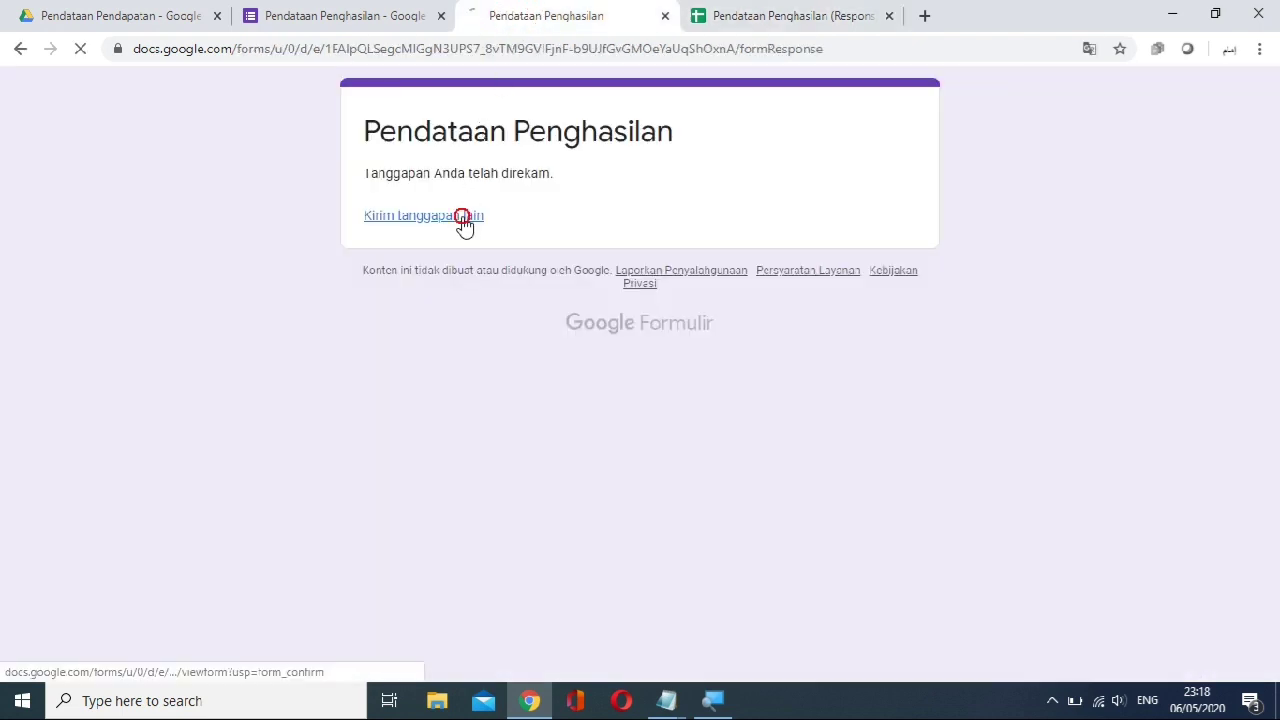
left_click(408, 256)
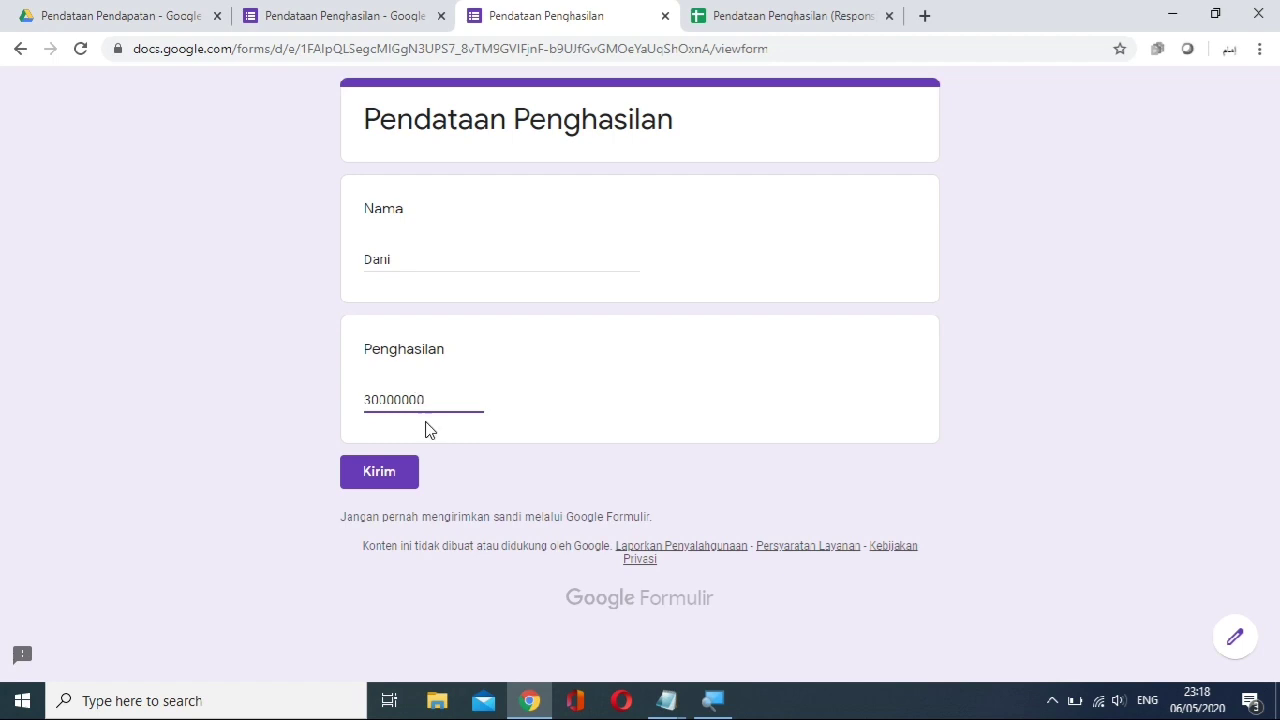
left_click(411, 472)
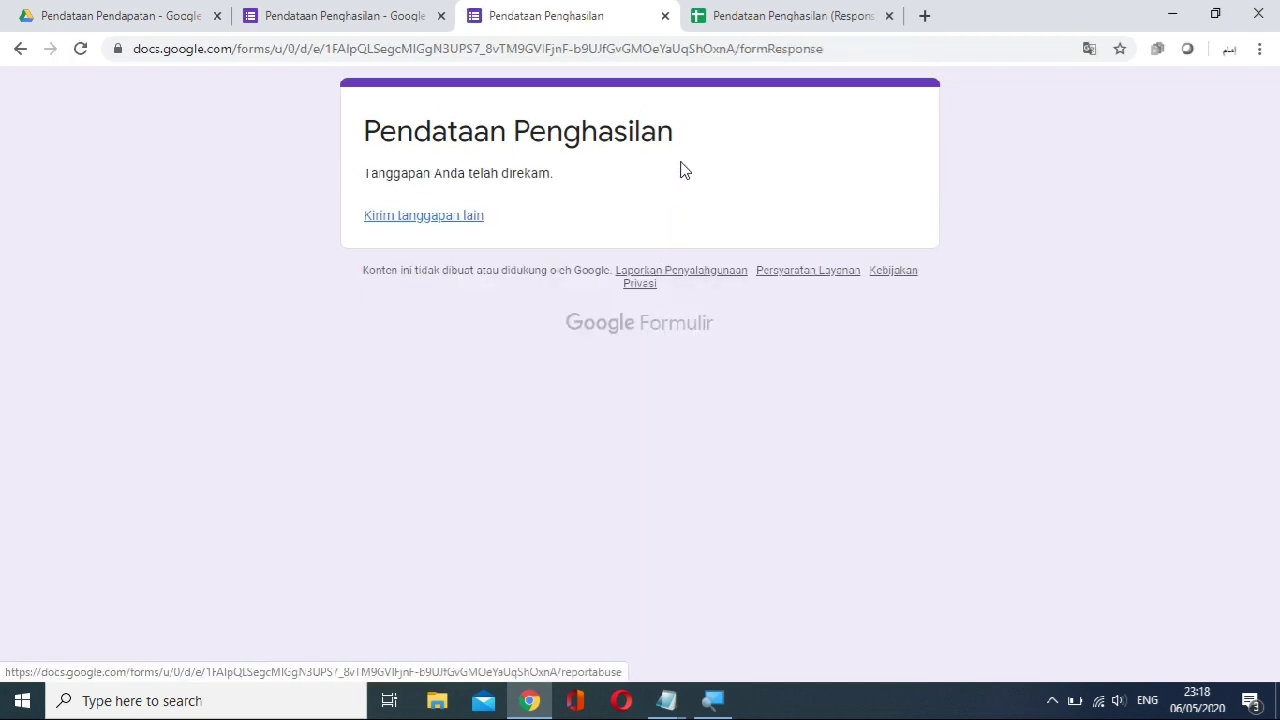
left_click(756, 15)
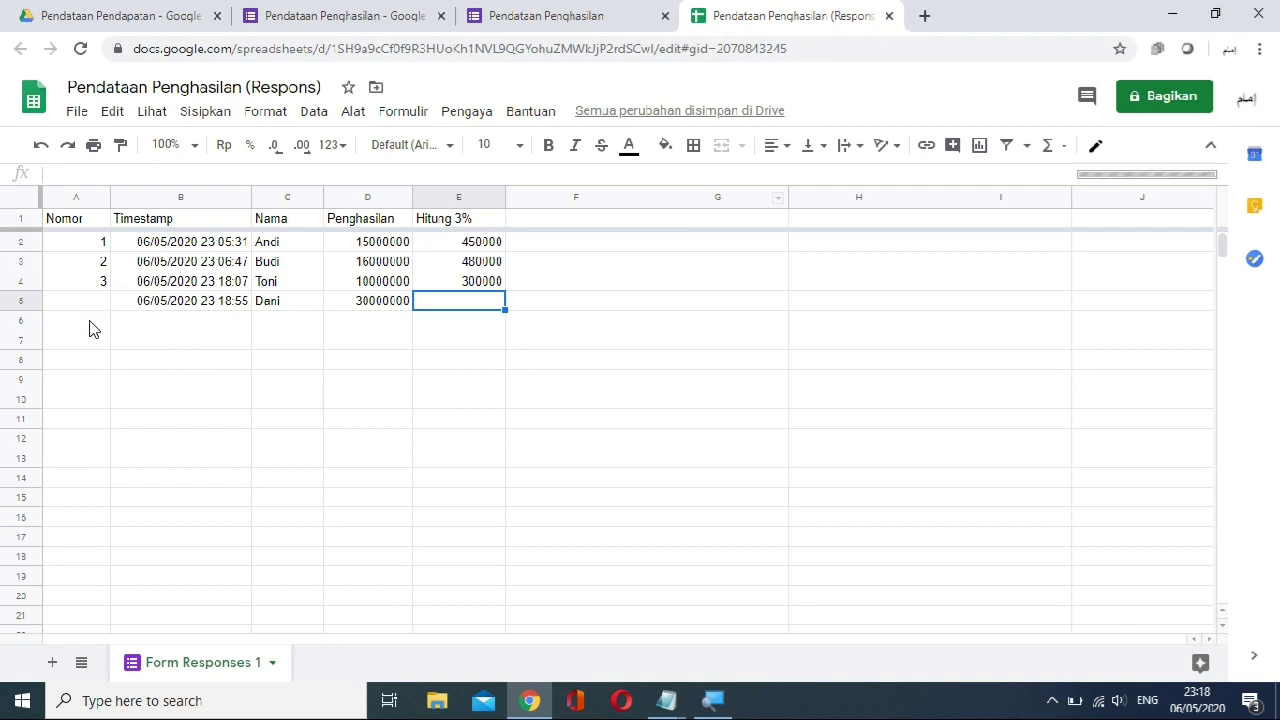
Check that row 5 now shows Nomor 4 and a Hitung 3% value of 900000 in E5.
left_click(123, 328)
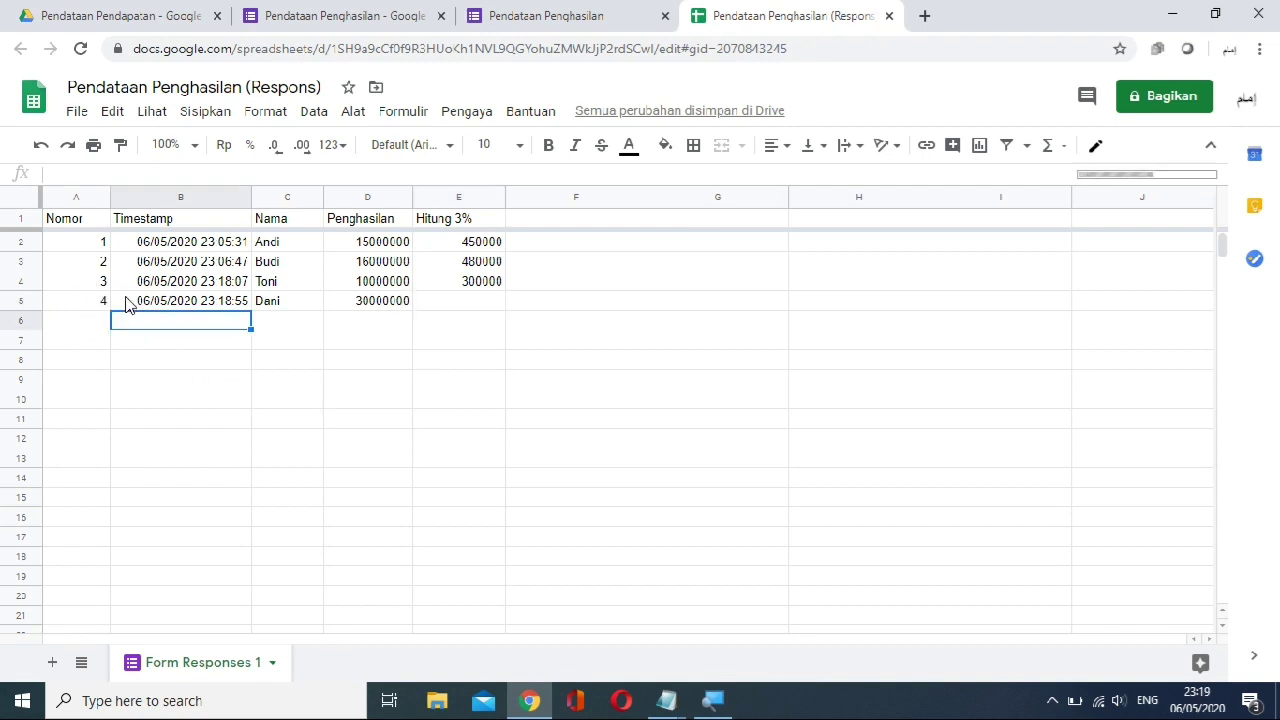
left_click(446, 304)
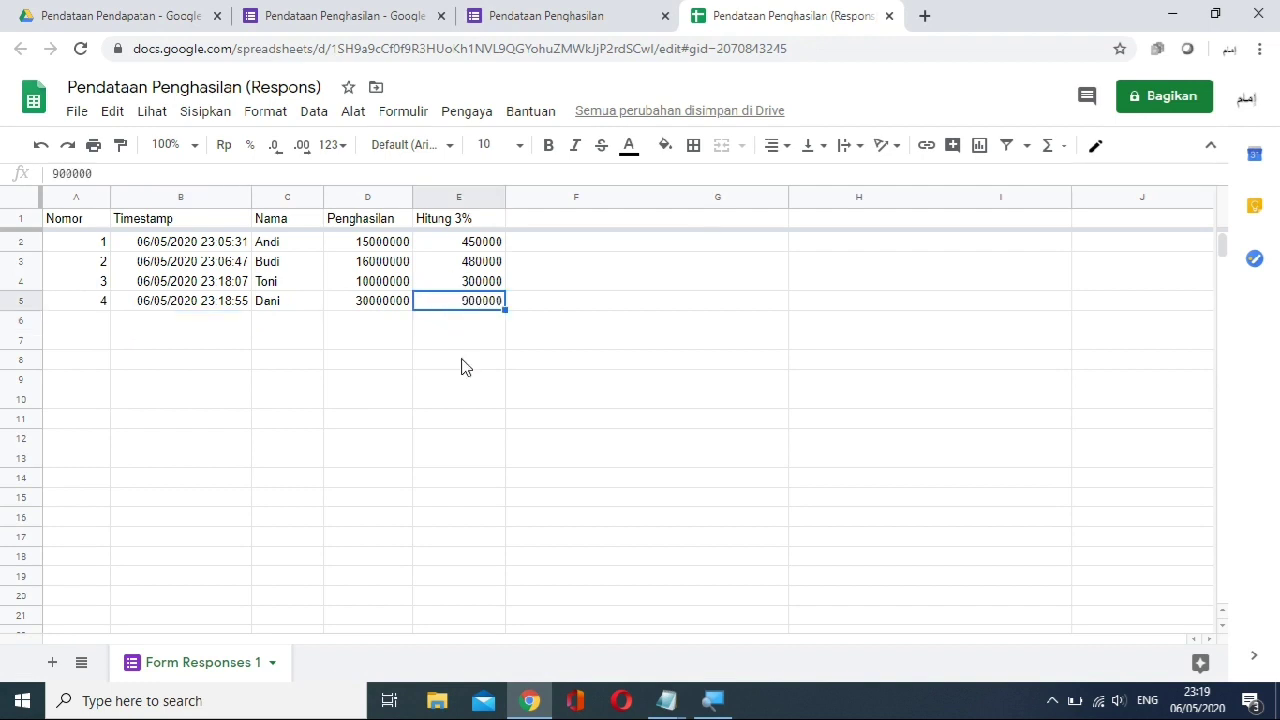
left_click(386, 357)
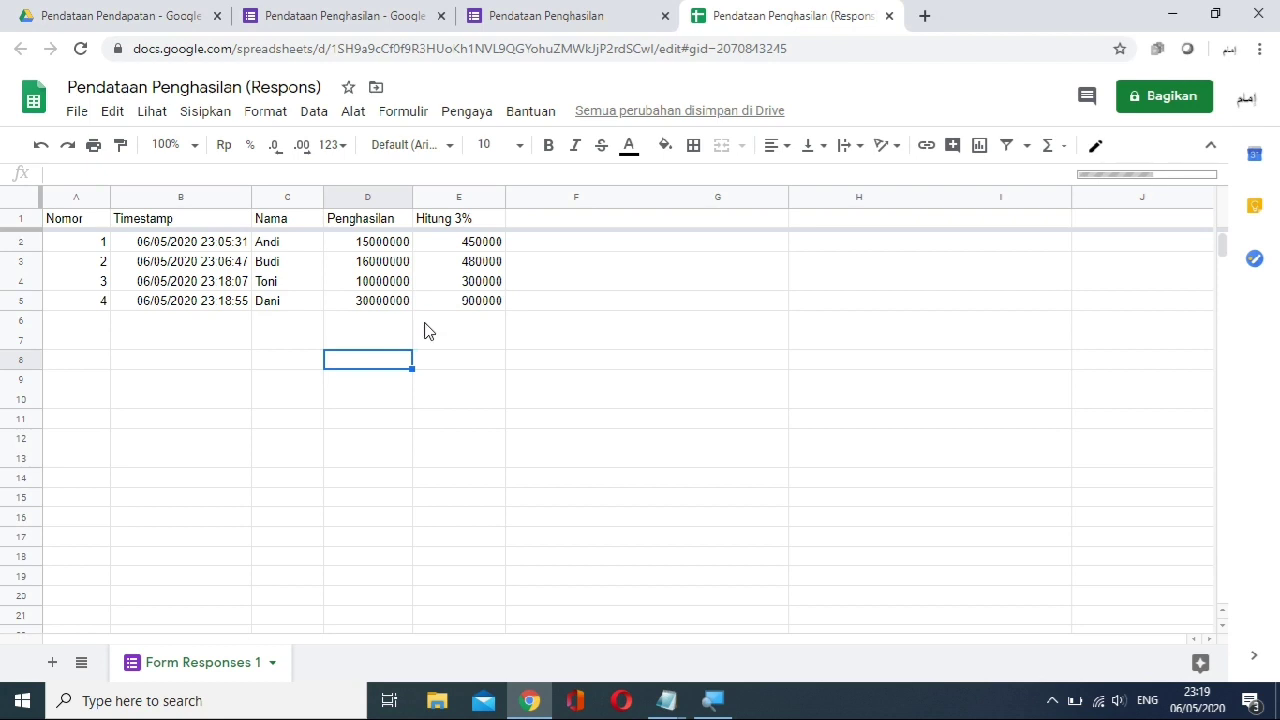
left_click(424, 323)
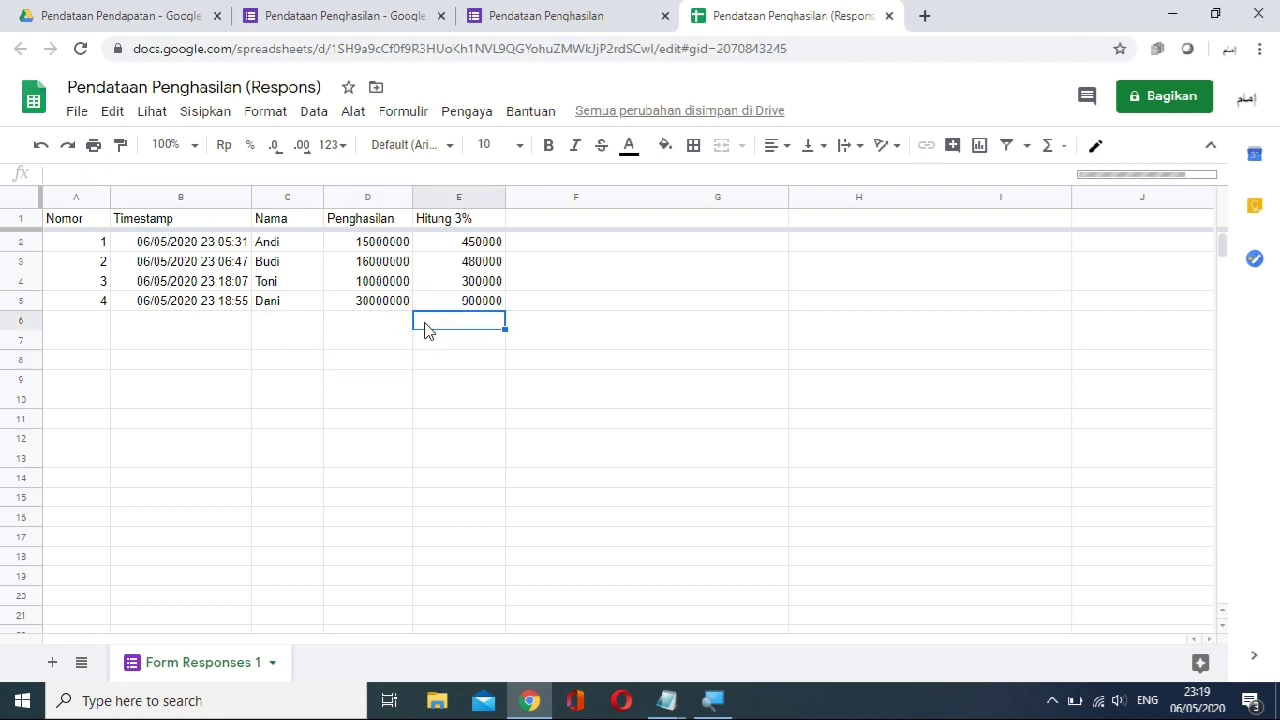